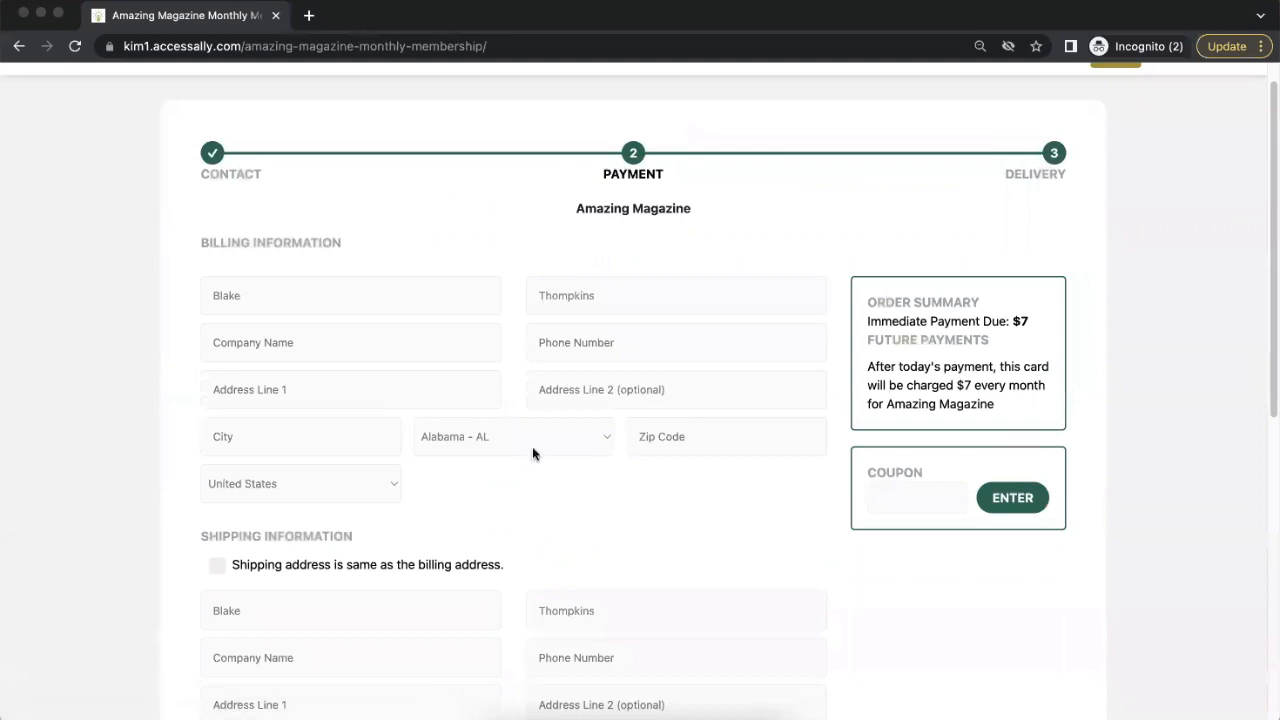
Step: Complete the billing information with the customer's phone number and address, and mark the shipping address as the same as the billing address
{"action": "left_click", "coordinate": [626, 347]}
{"action": "type", "text": "999-123-1234"}
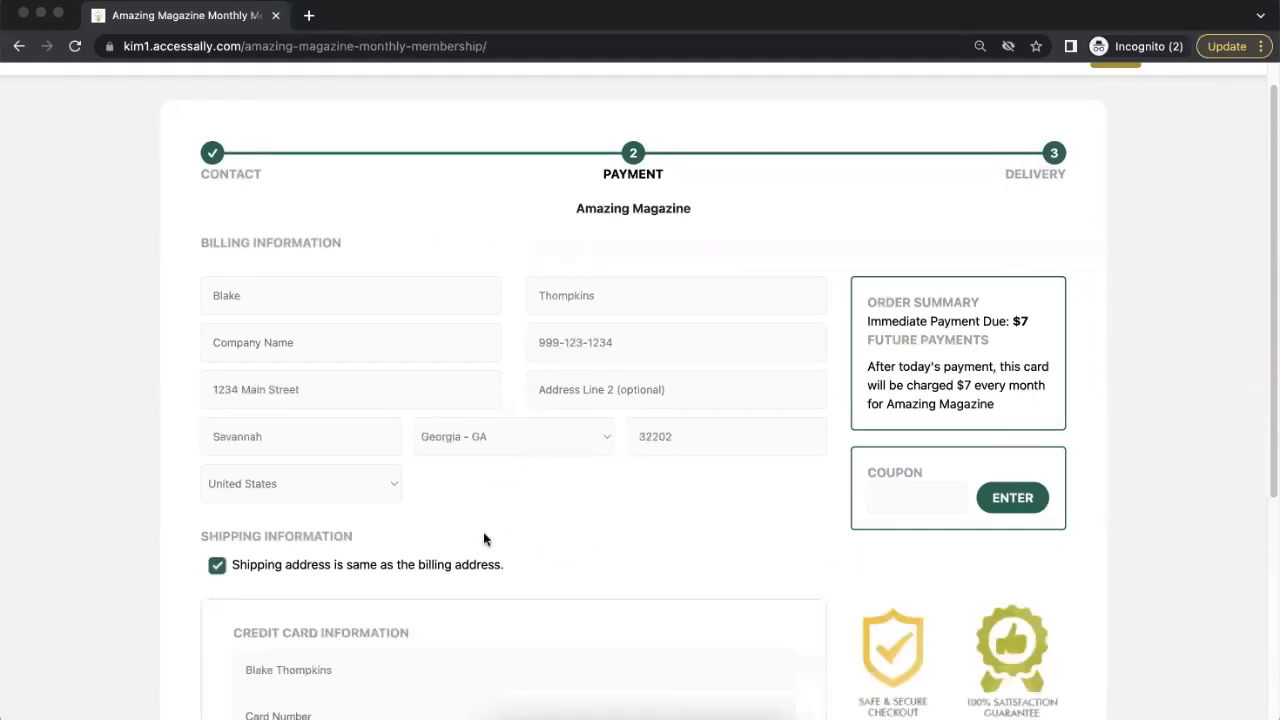
{"action": "scroll", "coordinate": [484, 540], "scroll_direction": "down", "scroll_amount": 4}
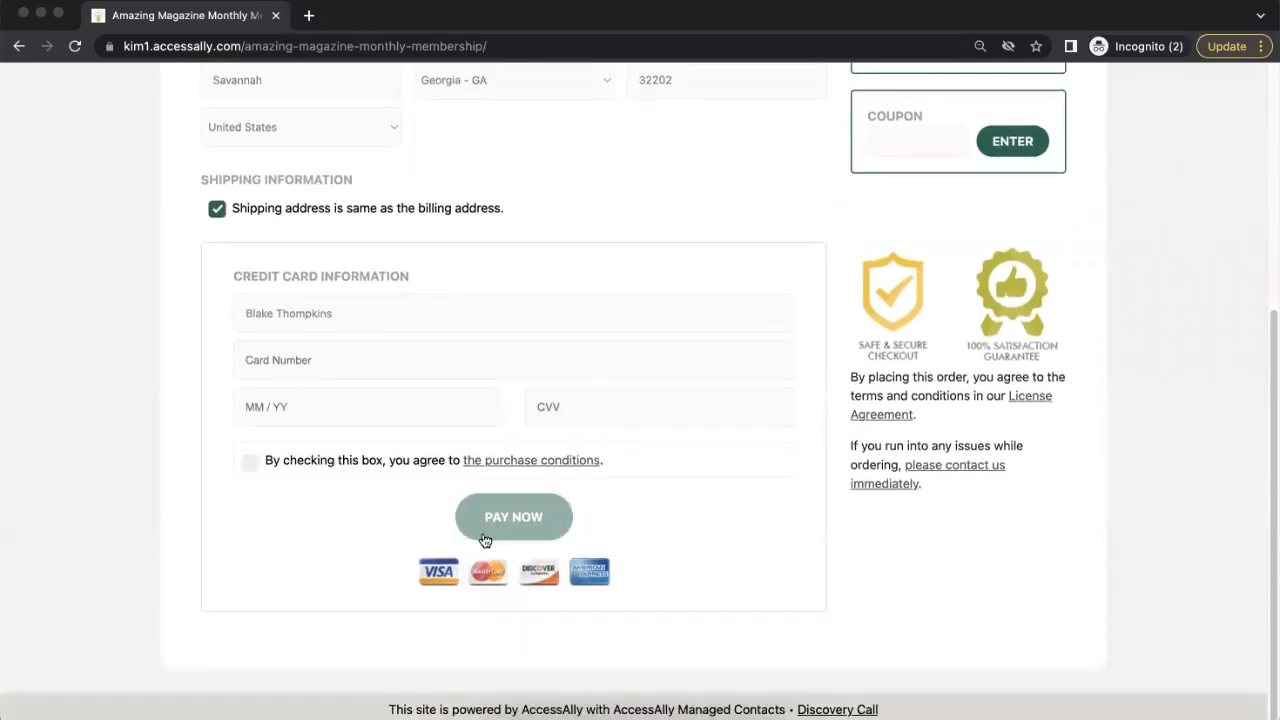
Step: Enter the card number and remaining credit card details, accept the purchase conditions, and pay for the Amazing Magazine order
{"action": "left_click", "coordinate": [320, 374]}
{"action": "type", "text": "4242 4242 4242 4"}
{"action": "type", "text": "242"}
{"action": "left_click", "coordinate": [530, 516]}
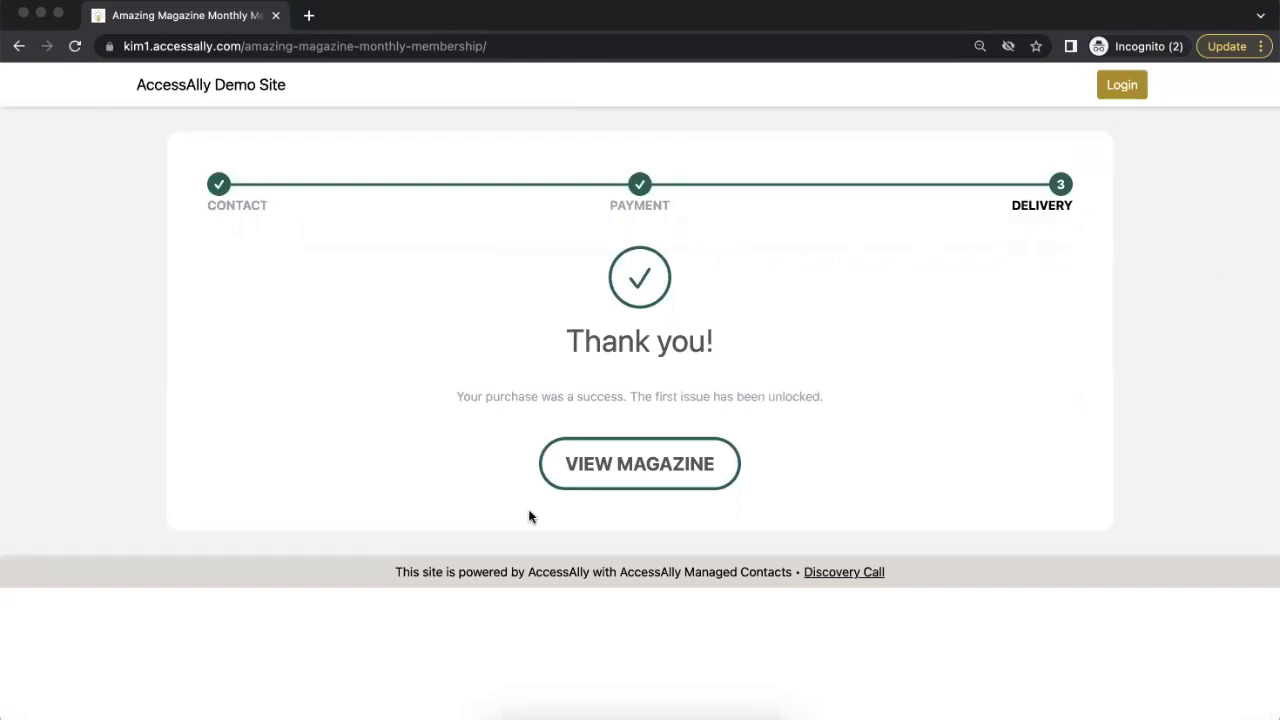
Step: Open the purchased magazine and look over its welcome page, including the video and the prompt for sharing a favorite journey
{"action": "left_click", "coordinate": [650, 477]}
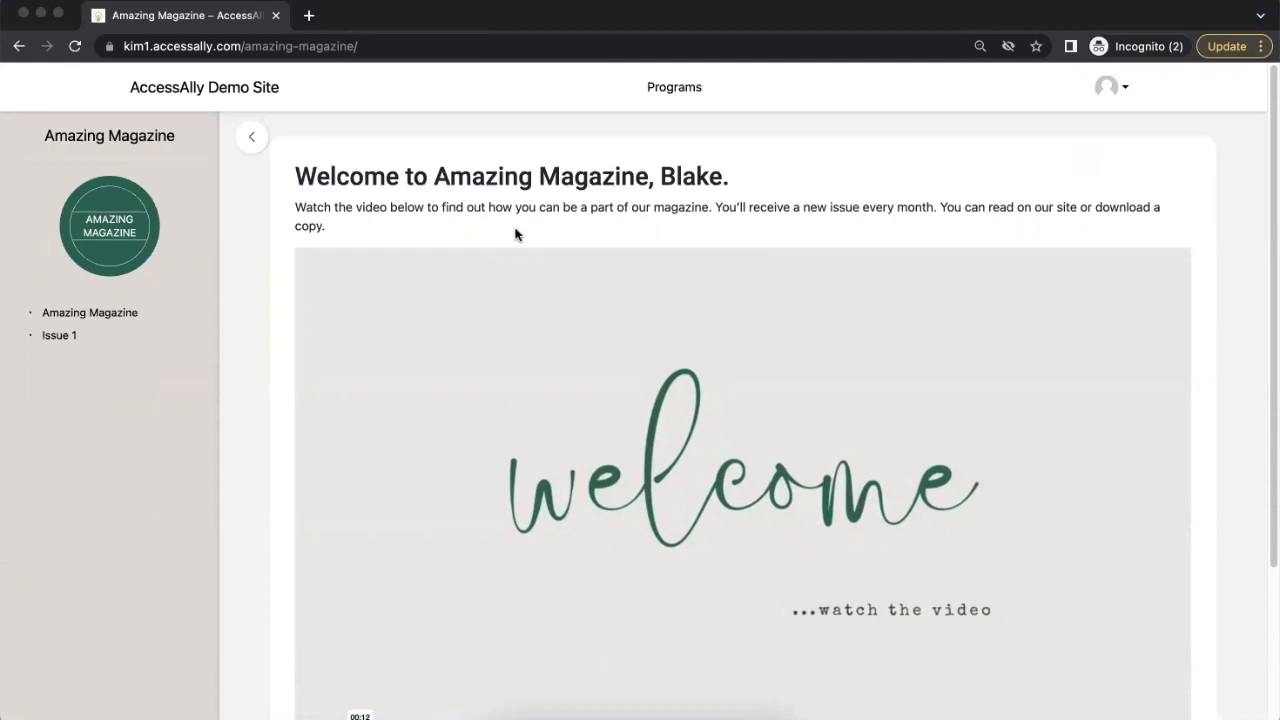
{"action": "scroll", "coordinate": [515, 234], "scroll_direction": "down", "scroll_amount": 3}
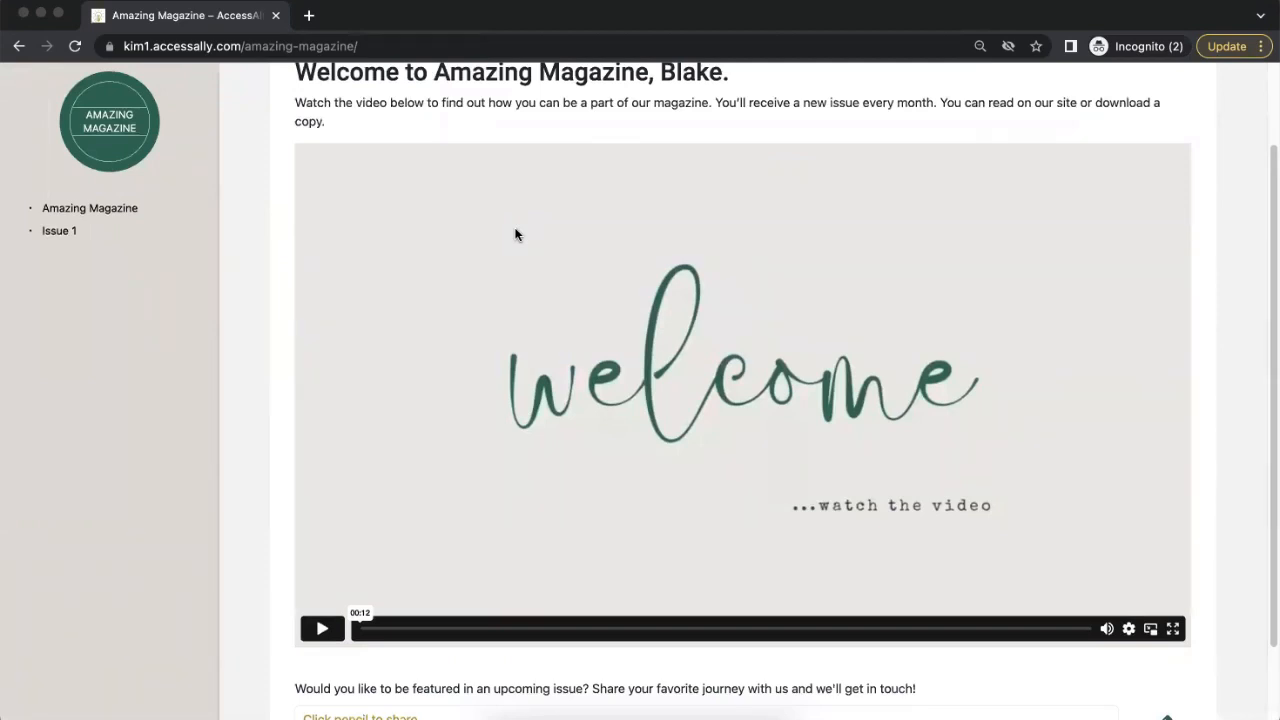
{"action": "scroll", "coordinate": [515, 234], "scroll_direction": "down", "scroll_amount": 3}
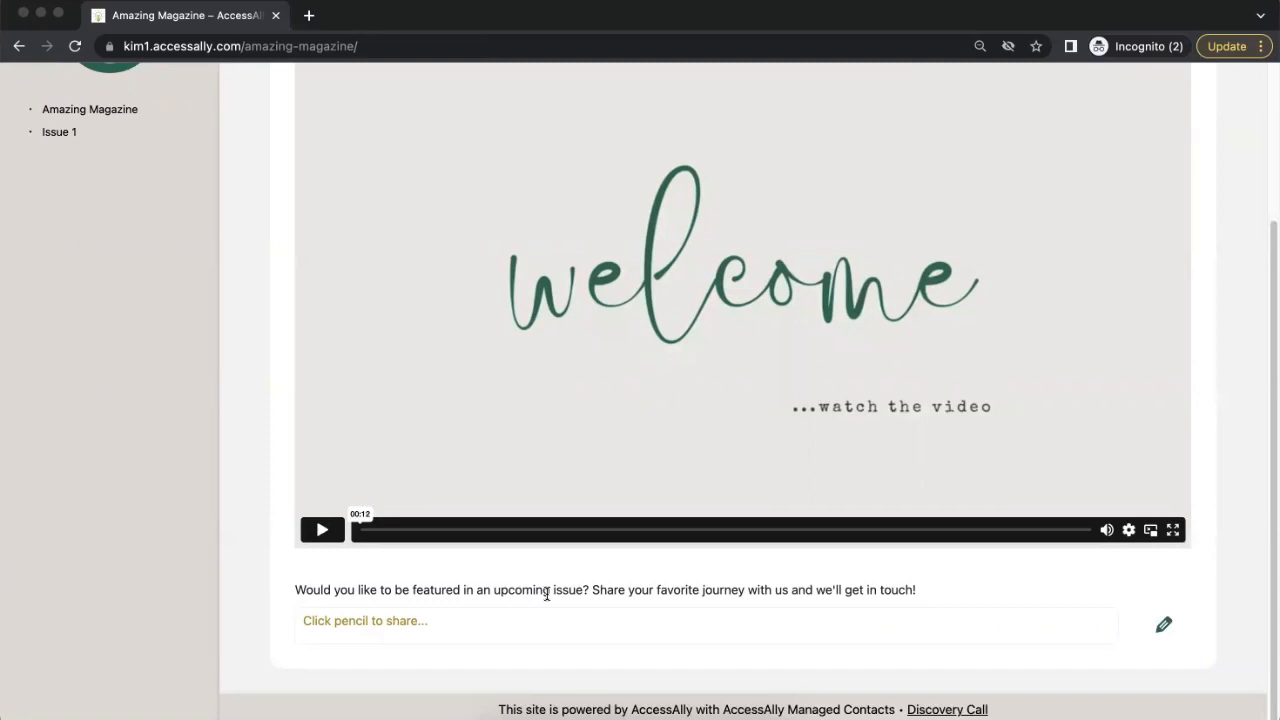
{"action": "scroll", "coordinate": [547, 593], "scroll_direction": "up", "scroll_amount": 5}
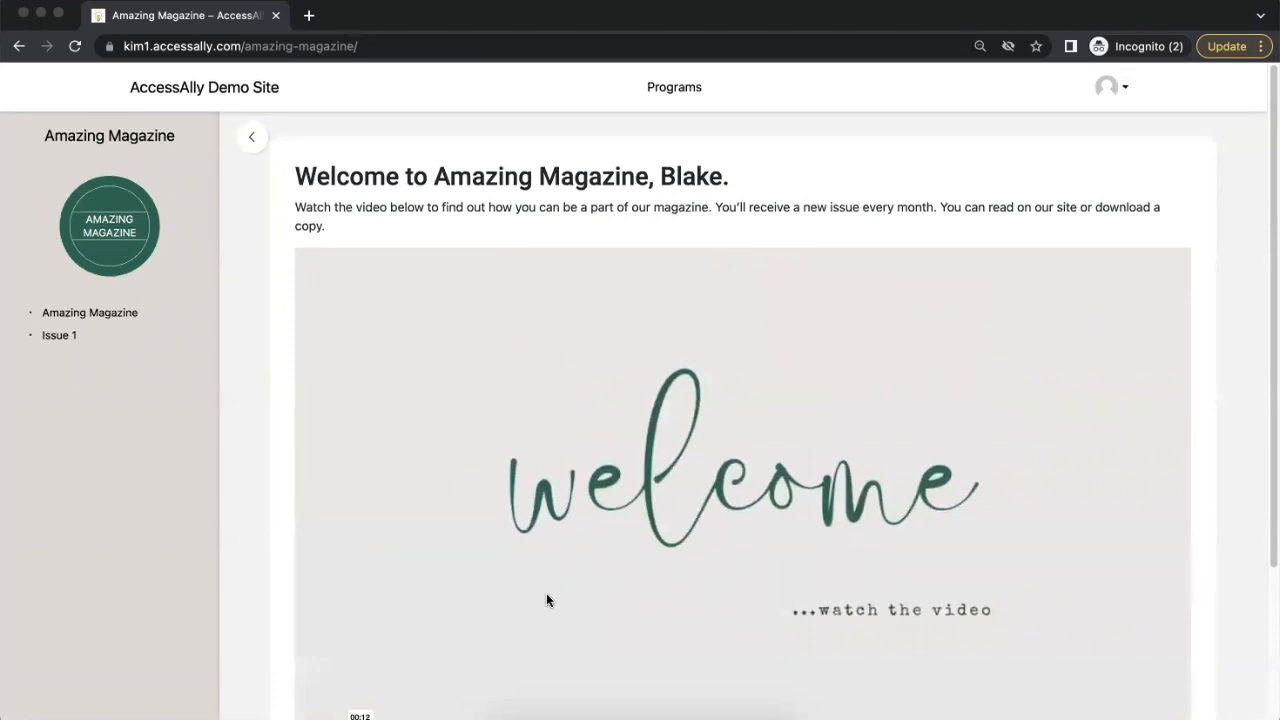
Step: Open Issue 1 of the magazine and page through the flipbook from the front cover to the back cover
{"action": "left_click", "coordinate": [60, 336]}
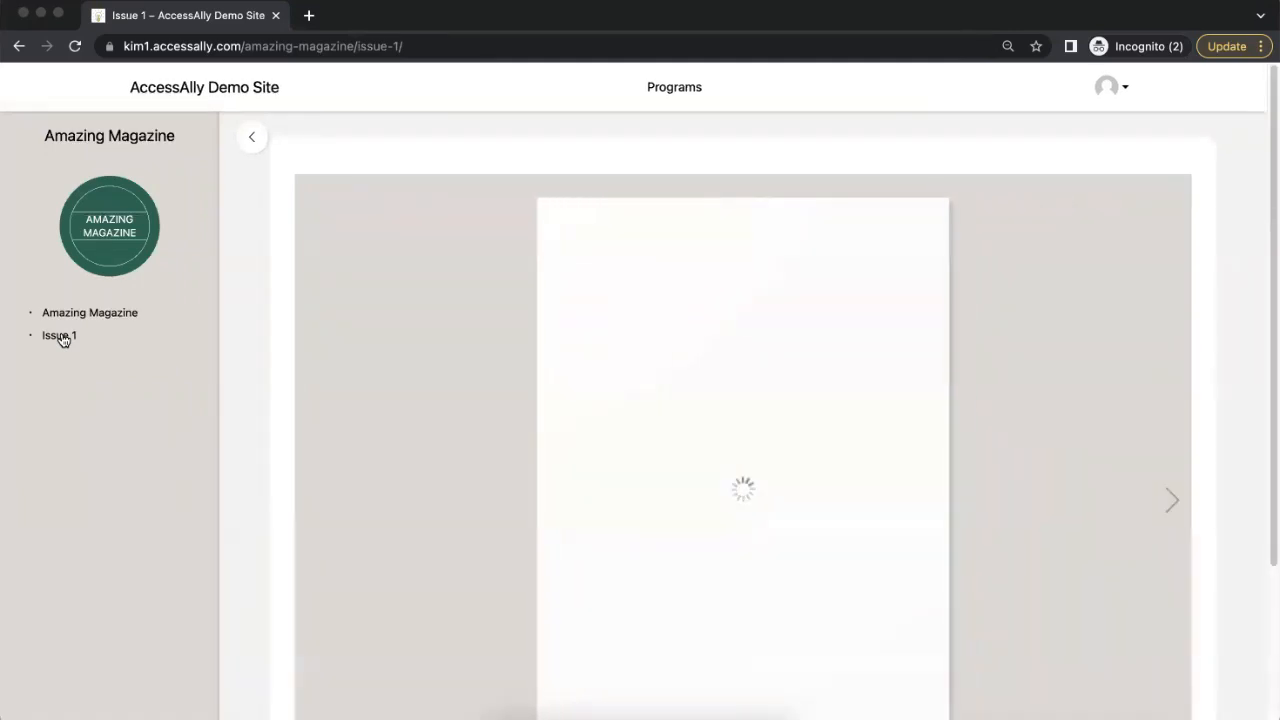
{"action": "left_click", "coordinate": [1171, 500]}
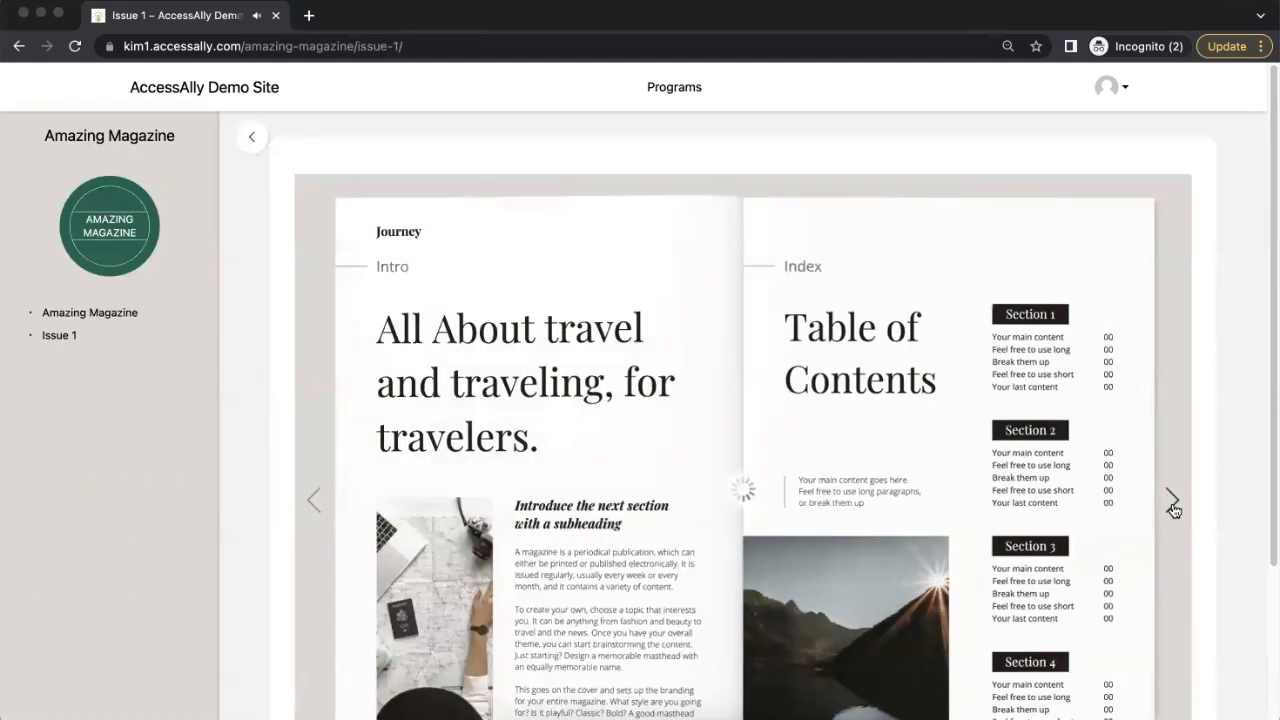
{"action": "left_click", "coordinate": [1172, 506]}
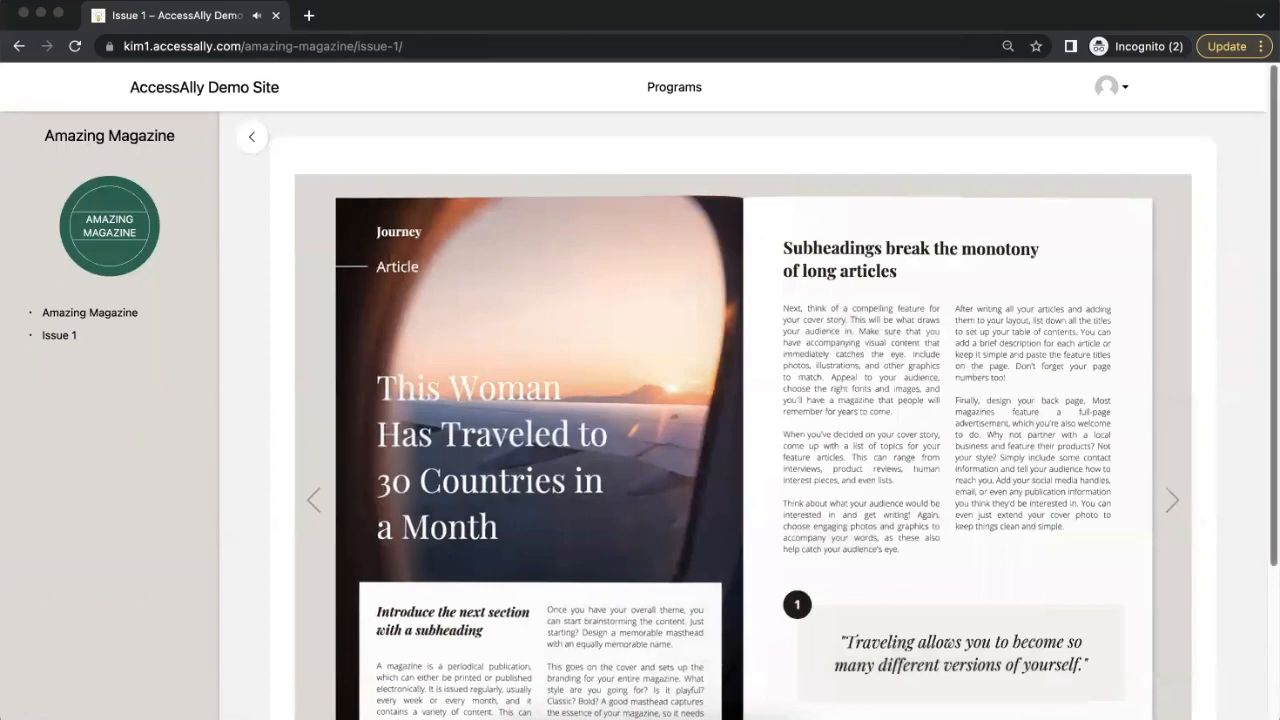
{"action": "scroll", "coordinate": [1172, 430], "scroll_direction": "down", "scroll_amount": 1}
{"action": "left_click", "coordinate": [1173, 425]}
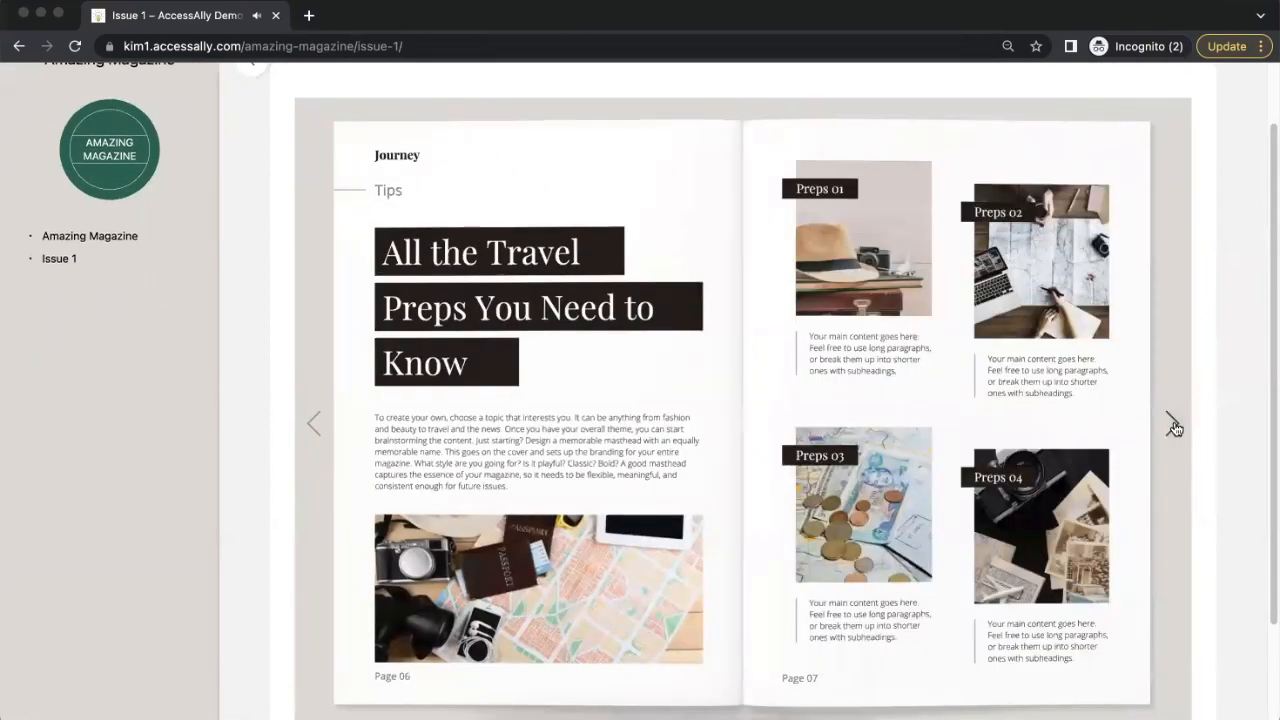
{"action": "left_click", "coordinate": [1173, 425]}
{"action": "left_click", "coordinate": [1173, 425]}
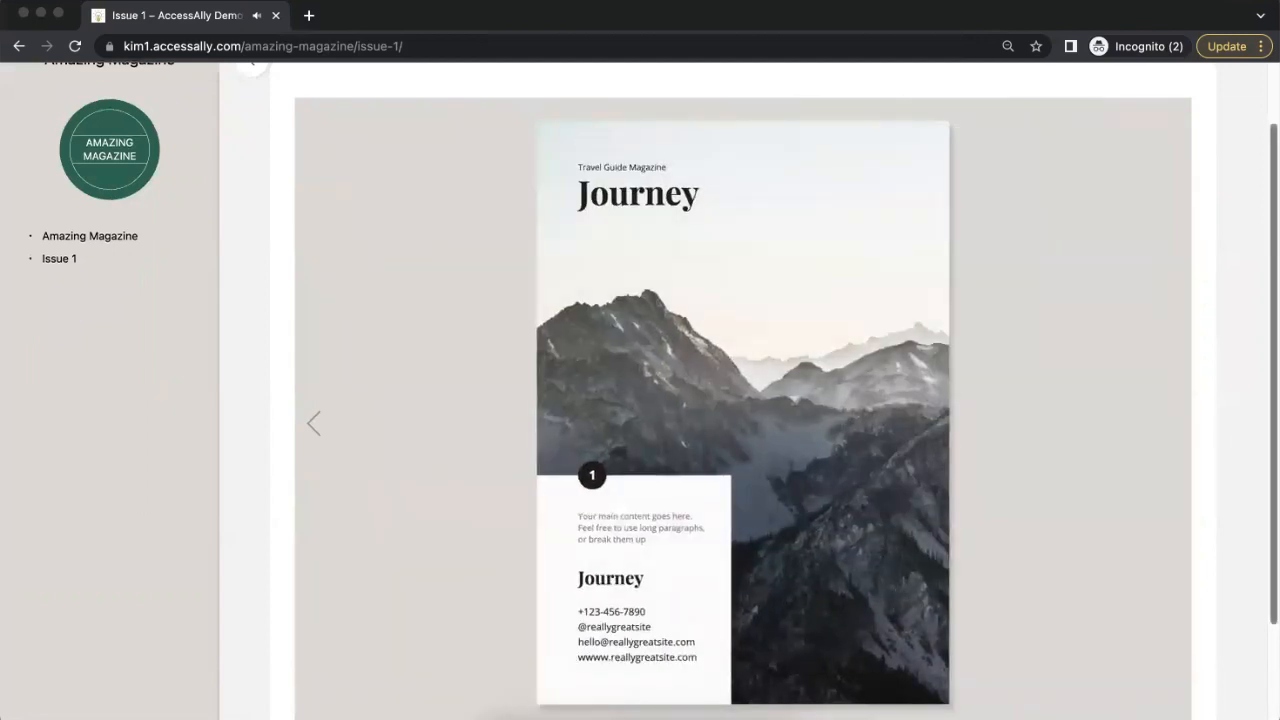
Step: Show the flipbook's additional options, including the PDF download, close them, and return to the start of the Issue 1 page
{"action": "scroll", "coordinate": [877, 580], "scroll_direction": "down", "scroll_amount": 3}
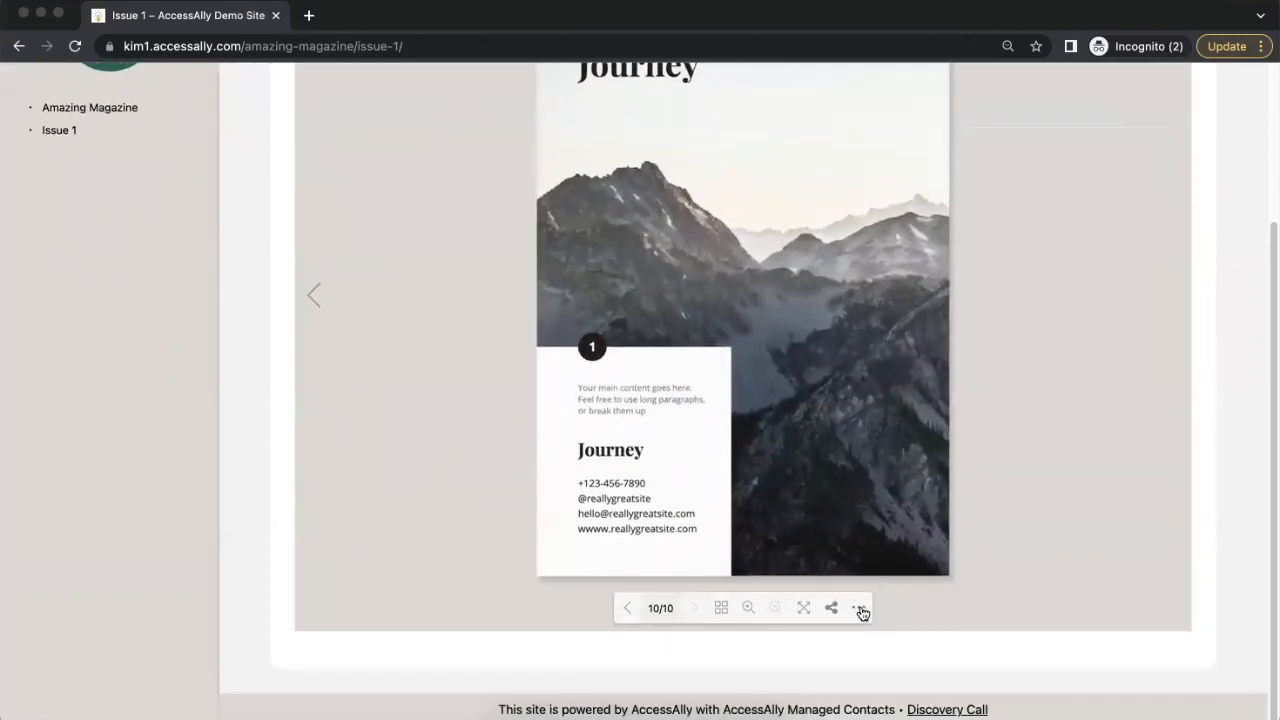
{"action": "left_click", "coordinate": [860, 610]}
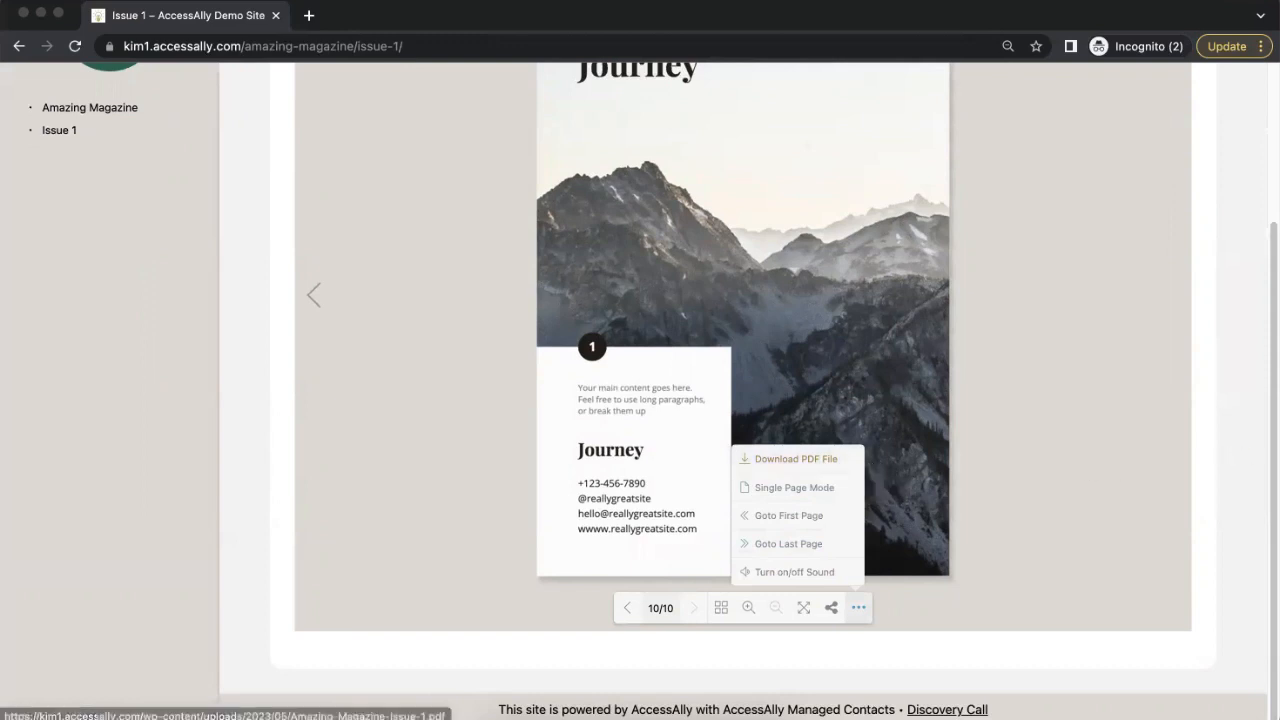
{"action": "left_click", "coordinate": [1258, 463]}
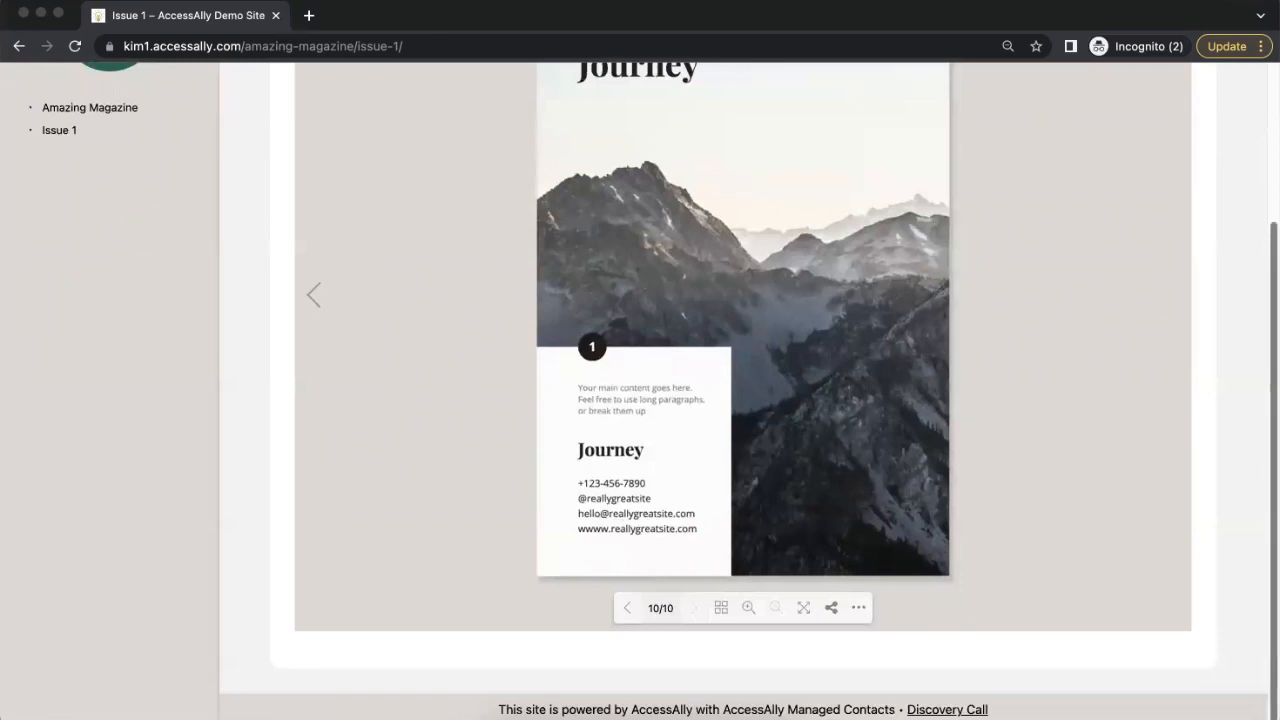
{"action": "scroll", "coordinate": [1262, 440], "scroll_direction": "up", "scroll_amount": 2}
{"action": "scroll", "coordinate": [1258, 248], "scroll_direction": "up", "scroll_amount": 2}
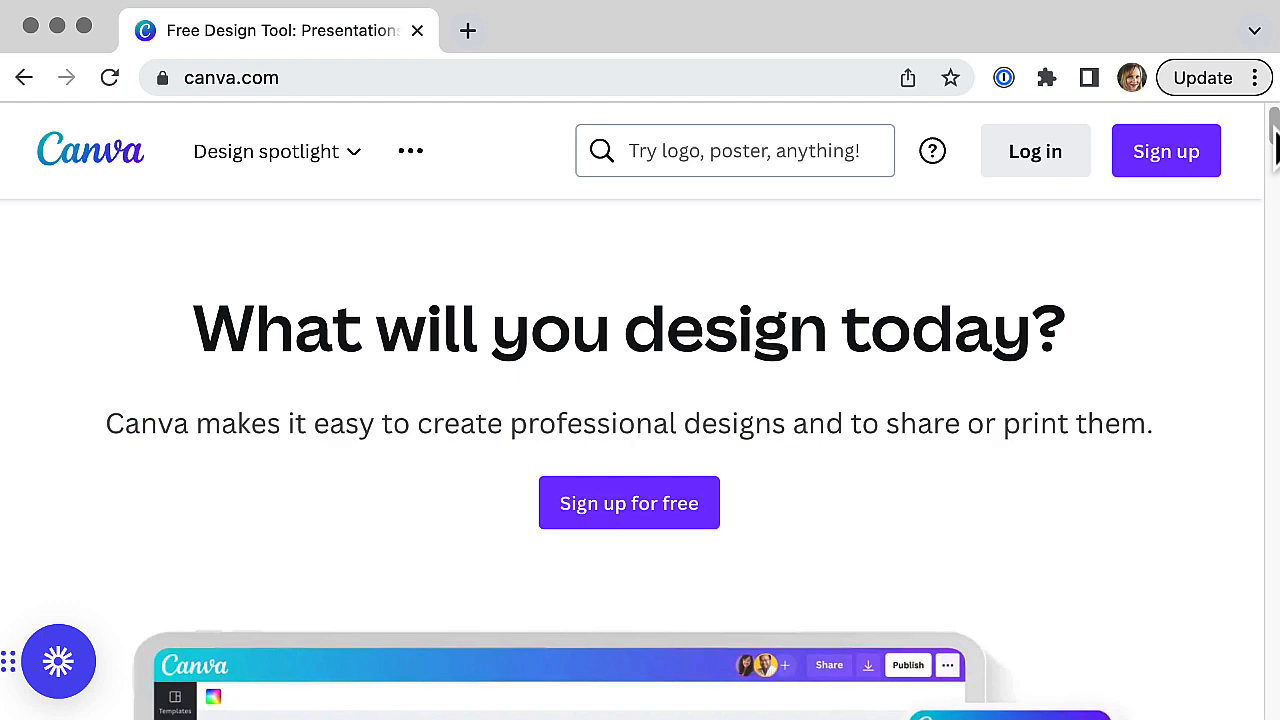
Step: Switch to the Canva website and examine its home page, covering the pricing plans, design features and template gallery
{"action": "scroll", "coordinate": [1274, 120], "scroll_direction": "down", "scroll_amount": 5}
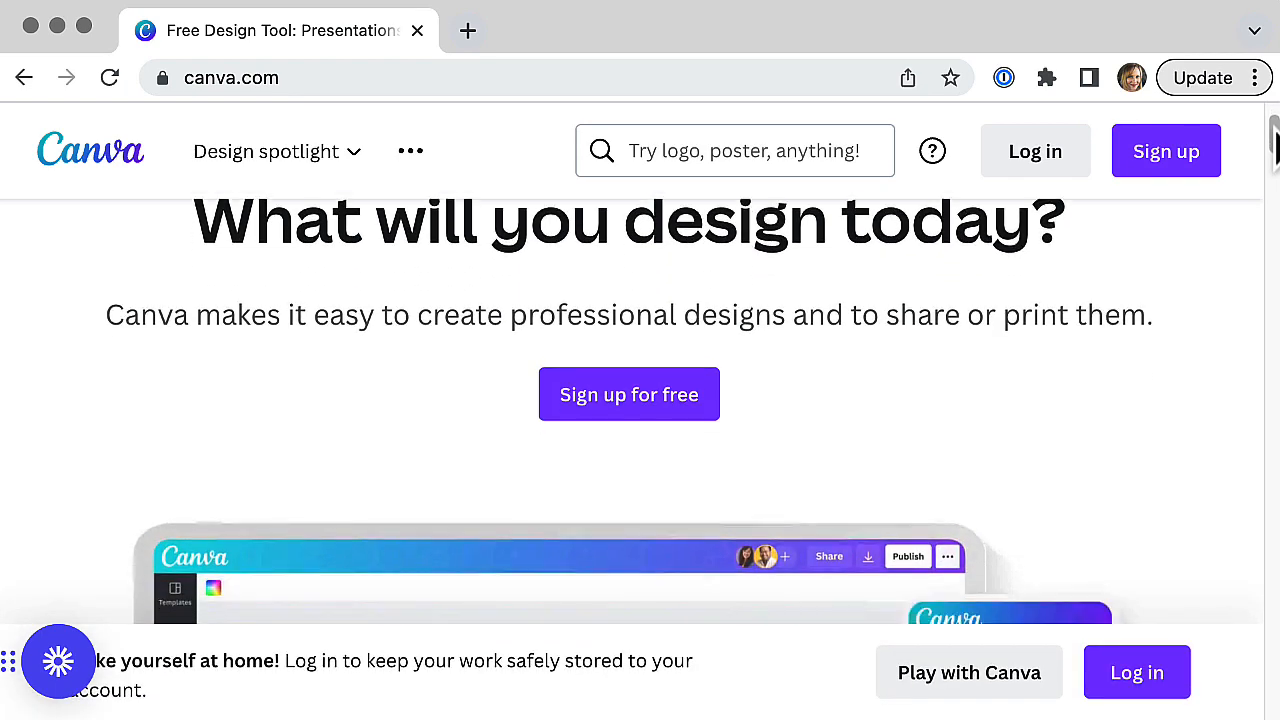
{"action": "scroll", "coordinate": [1274, 148], "scroll_direction": "down", "scroll_amount": 10}
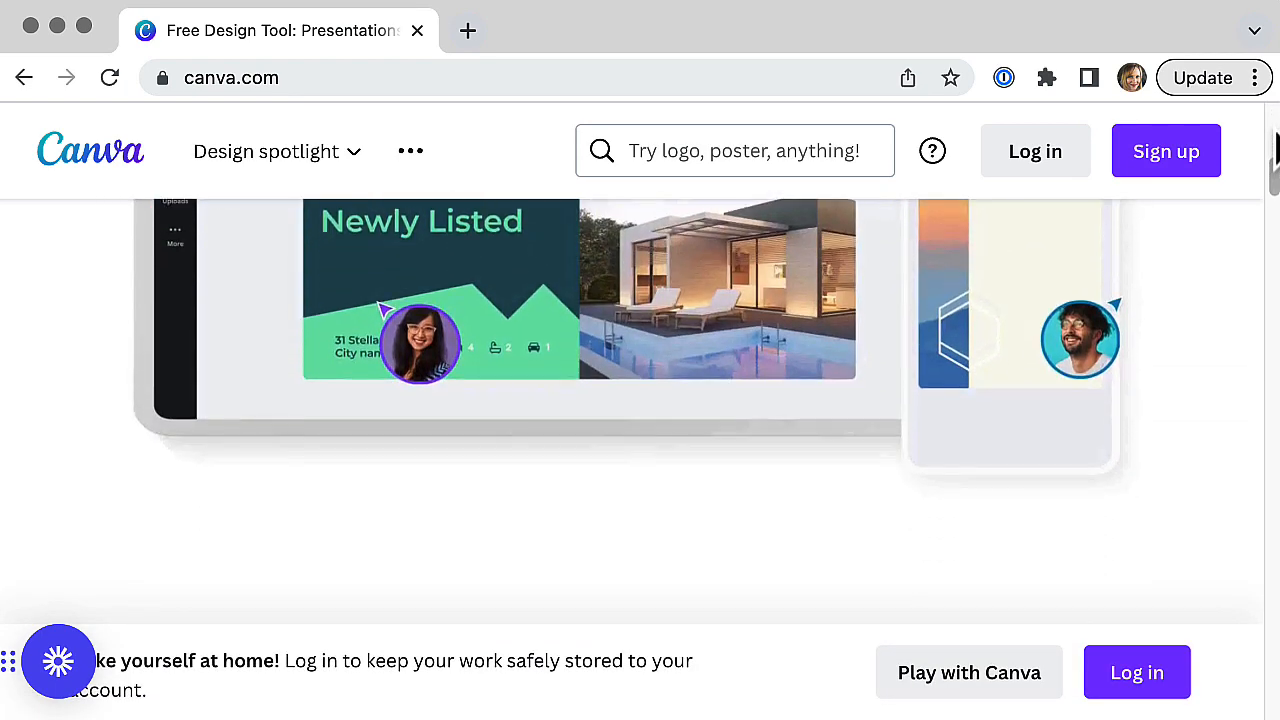
{"action": "scroll", "coordinate": [1274, 148], "scroll_direction": "down", "scroll_amount": 11}
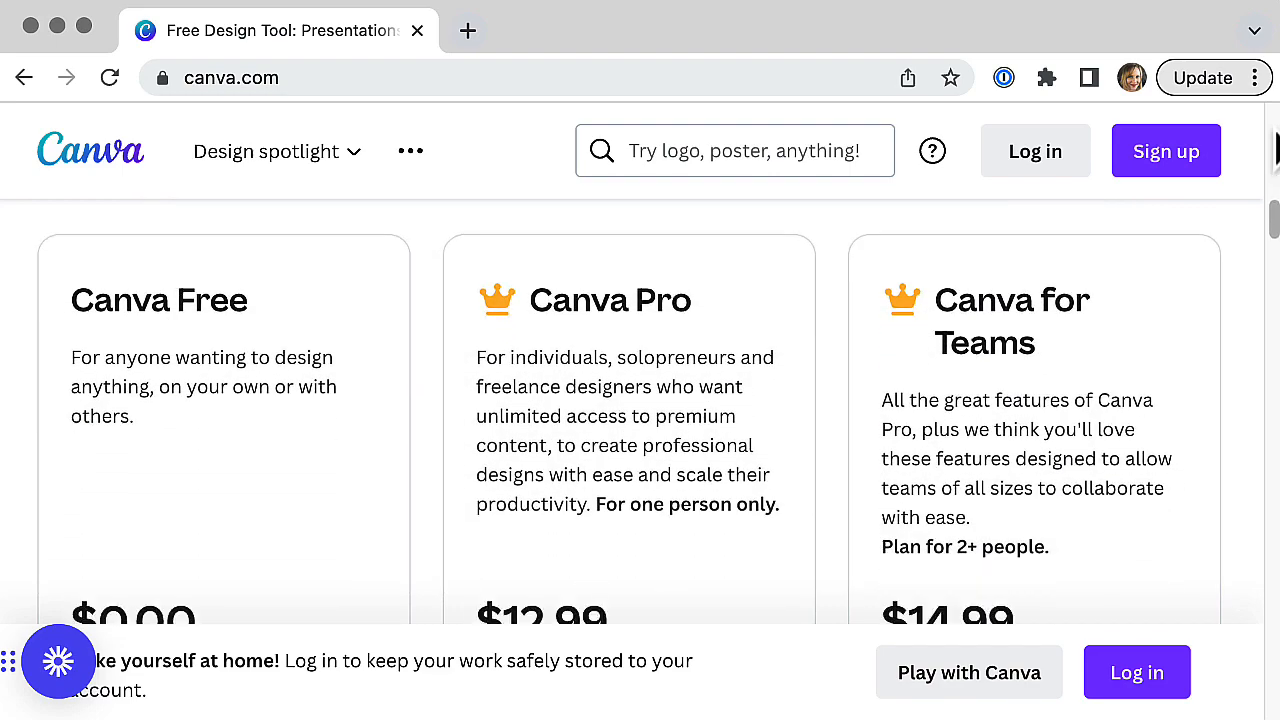
{"action": "scroll", "coordinate": [1274, 148], "scroll_direction": "down", "scroll_amount": 11}
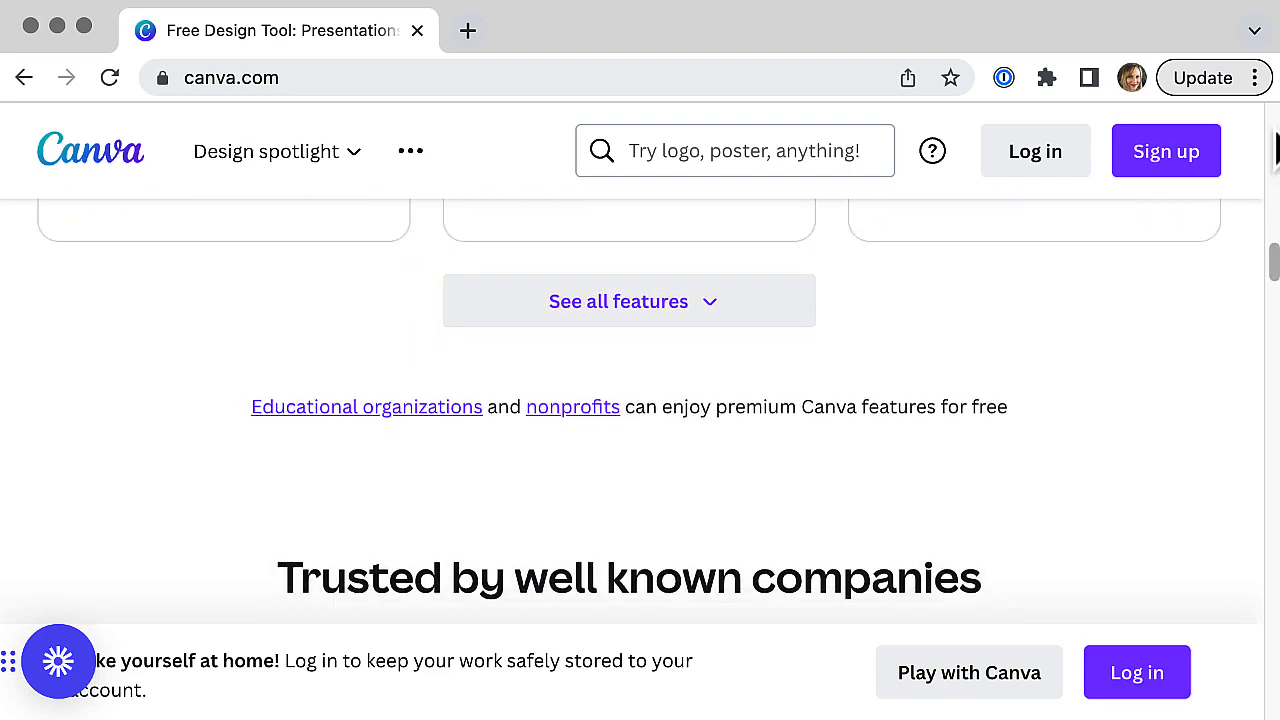
{"action": "scroll", "coordinate": [1274, 148], "scroll_direction": "down", "scroll_amount": 11}
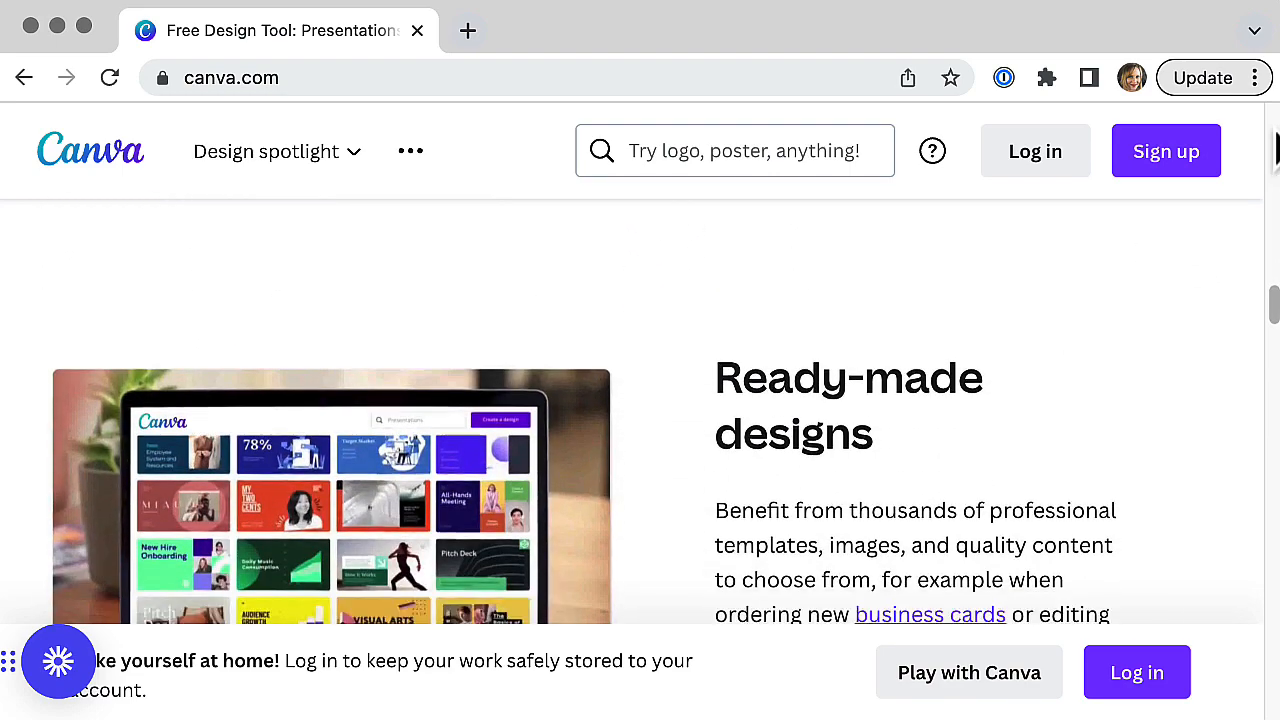
{"action": "scroll", "coordinate": [1274, 148], "scroll_direction": "down", "scroll_amount": 11}
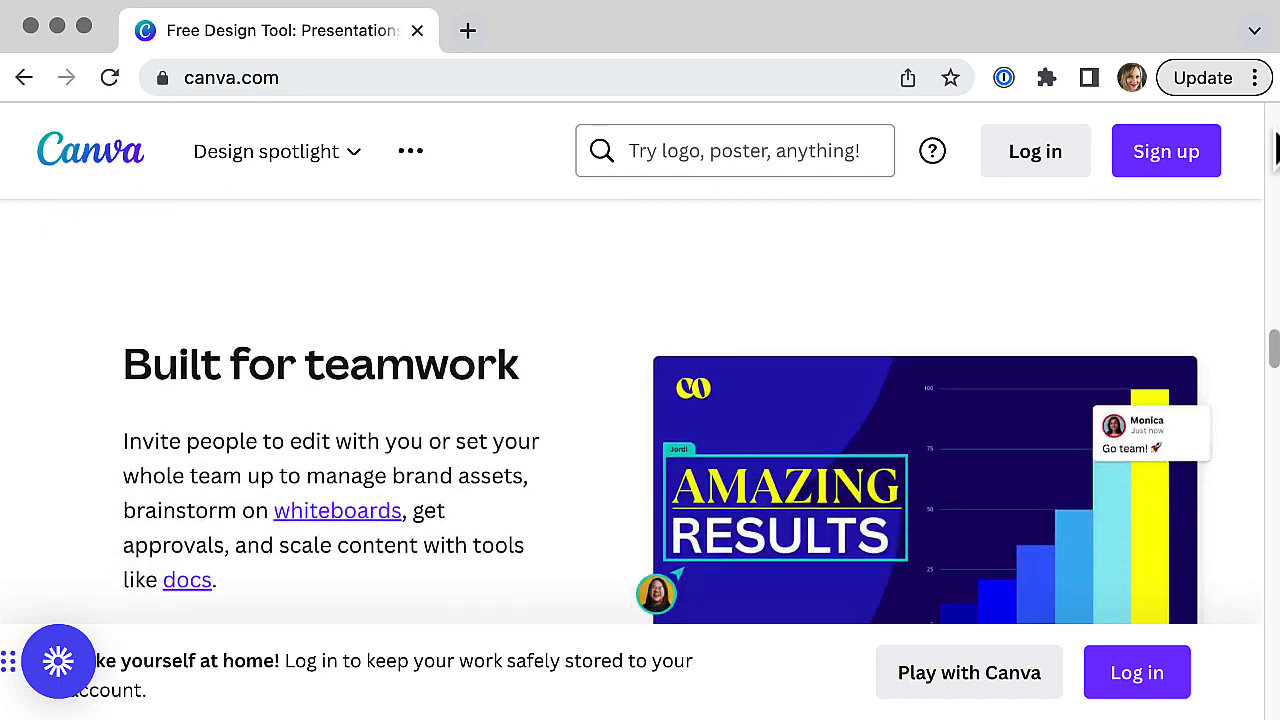
{"action": "scroll", "coordinate": [1274, 148], "scroll_direction": "down", "scroll_amount": 11}
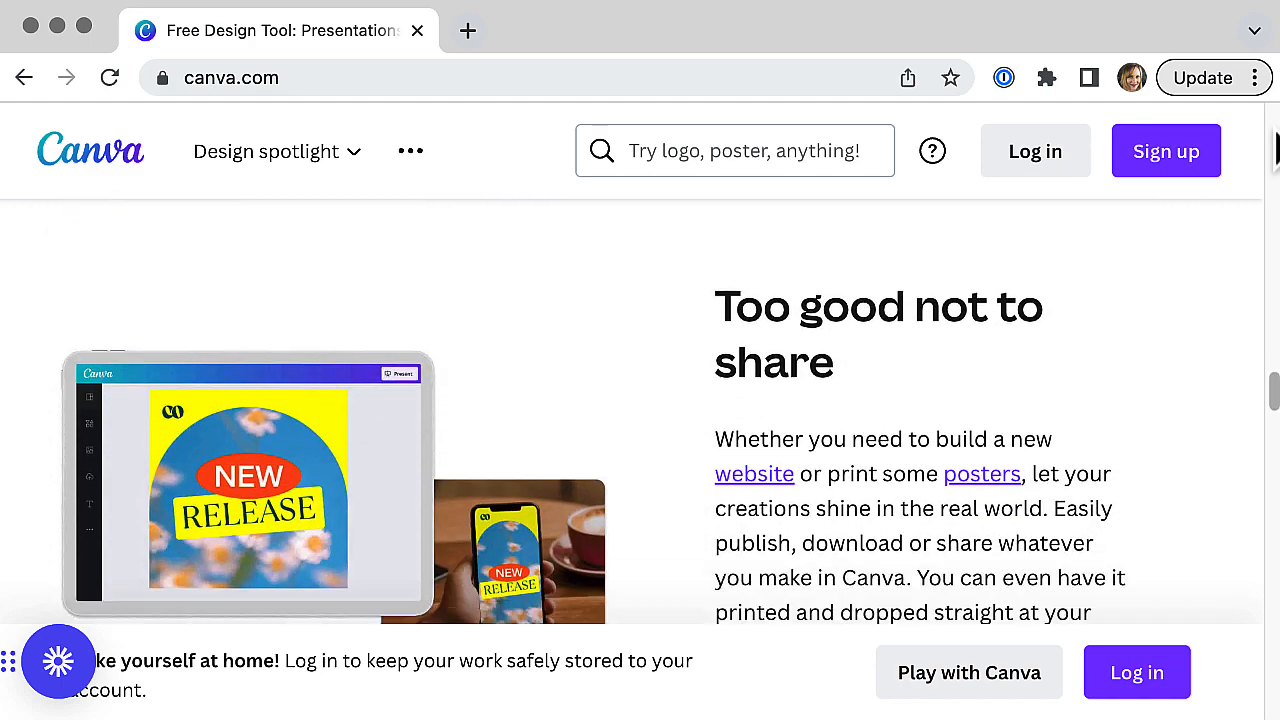
{"action": "scroll", "coordinate": [1274, 148], "scroll_direction": "down", "scroll_amount": 11}
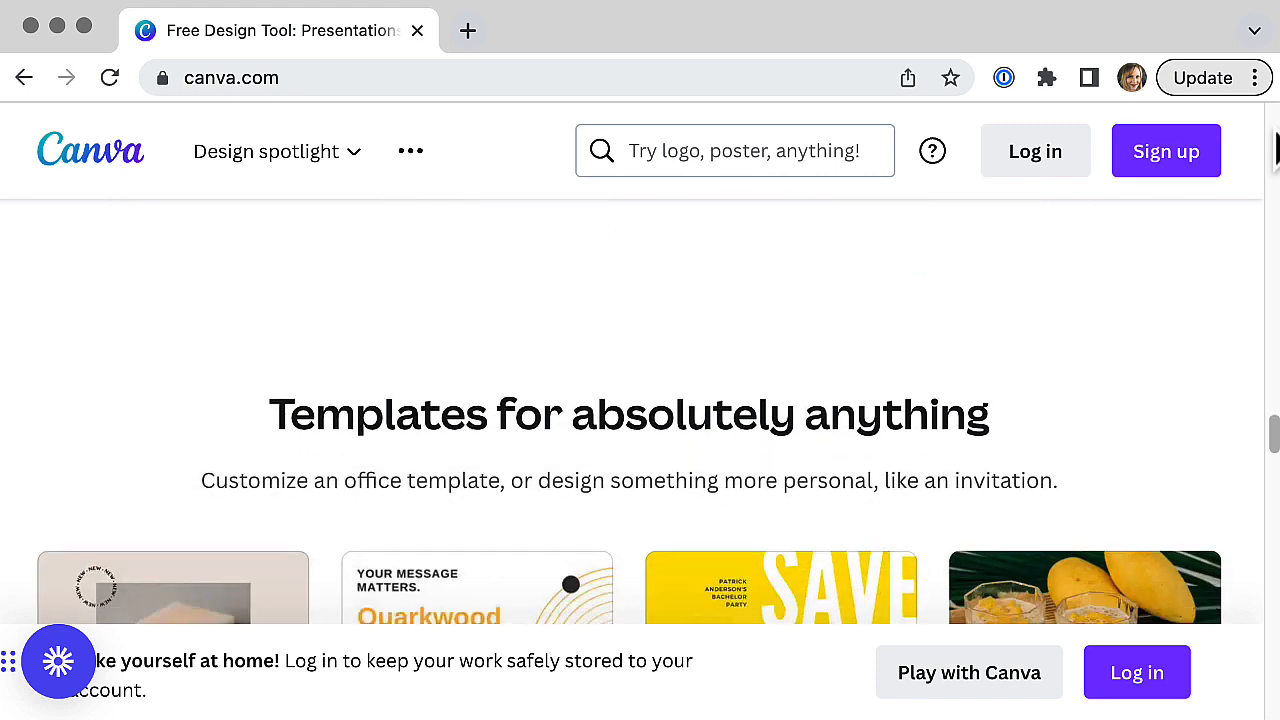
{"action": "scroll", "coordinate": [1274, 148], "scroll_direction": "down", "scroll_amount": 11}
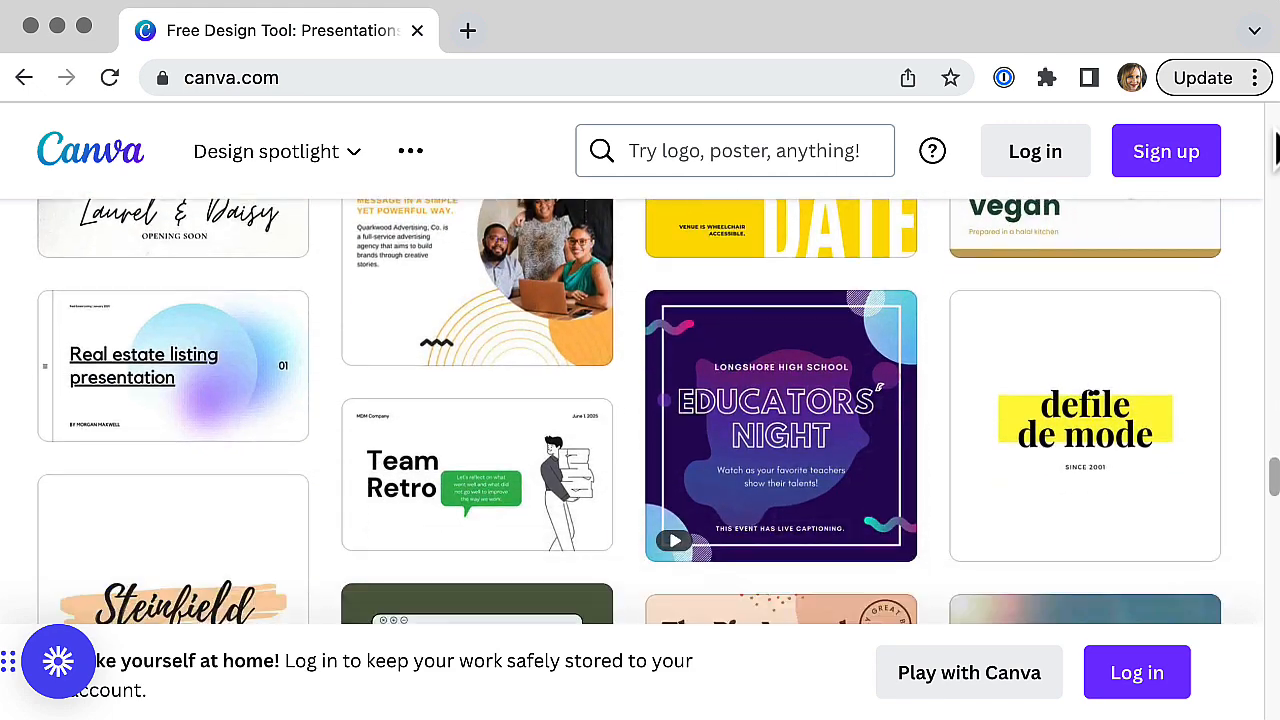
{"action": "scroll", "coordinate": [1274, 148], "scroll_direction": "down", "scroll_amount": 9}
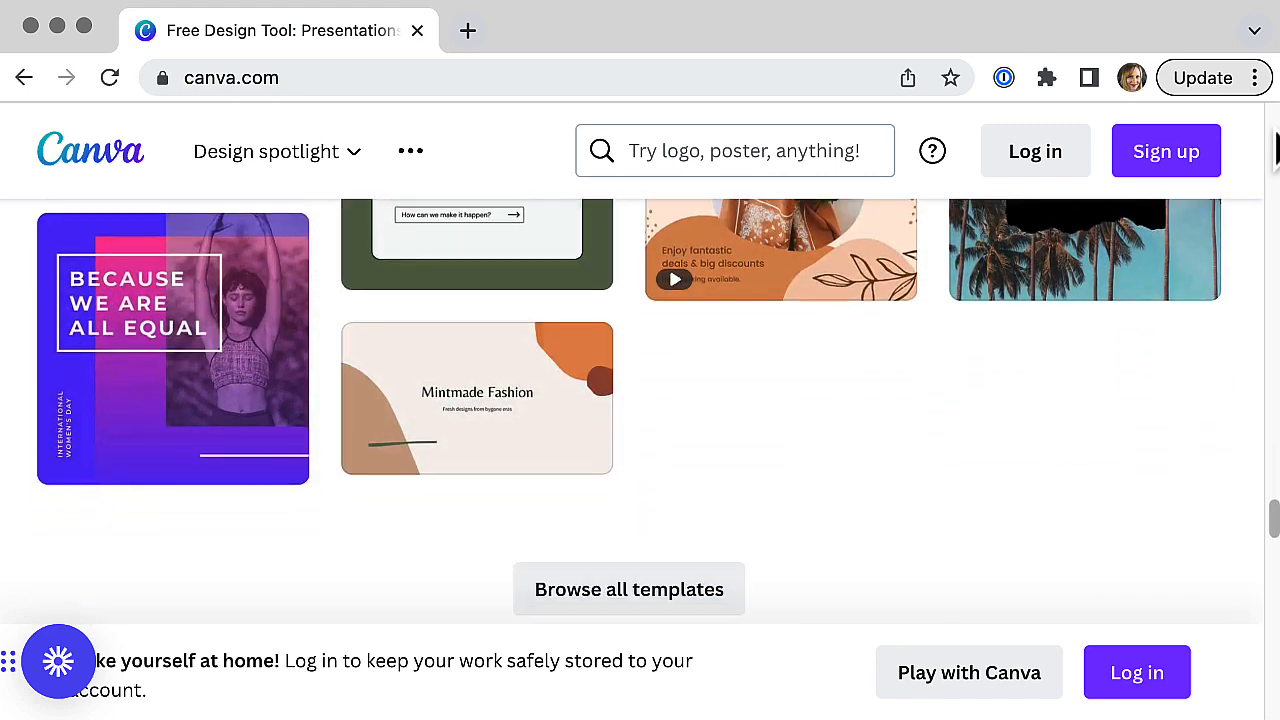
{"action": "scroll", "coordinate": [1274, 148], "scroll_direction": "down", "scroll_amount": 5}
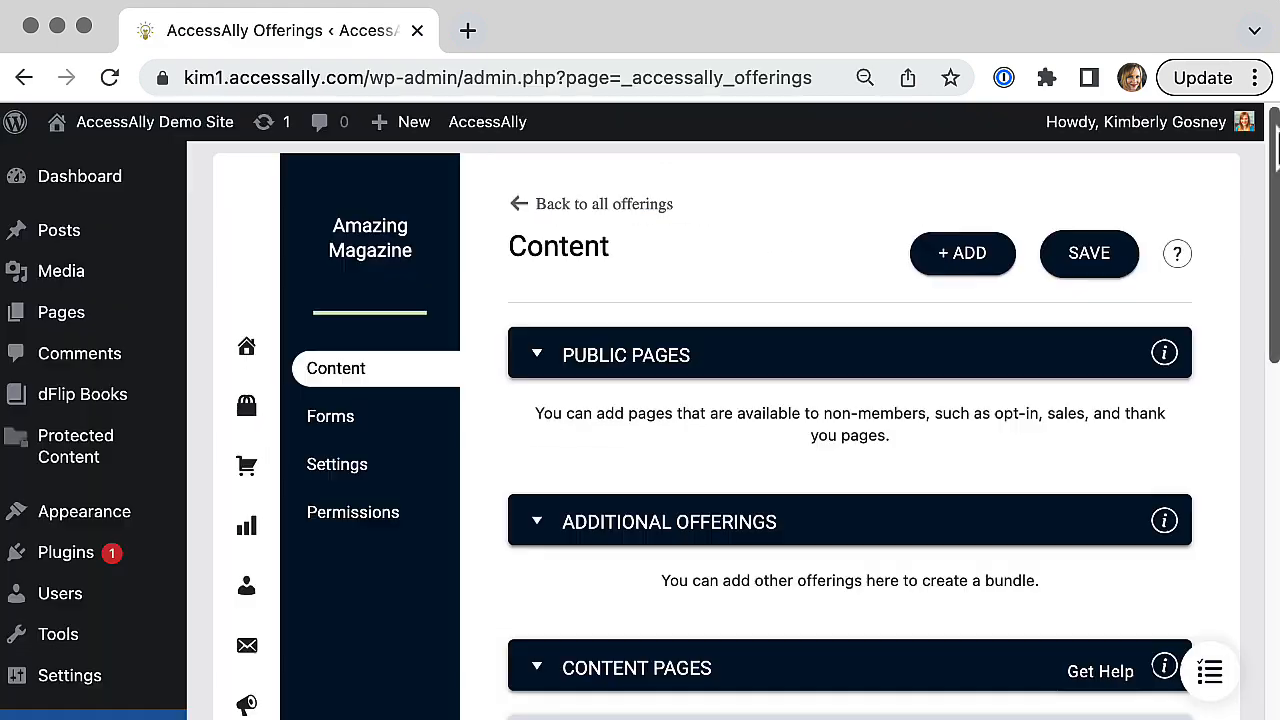
Step: Switch to the AccessAlly admin and review the Amazing Magazine offering's public pages, additional offerings and content pages
{"action": "scroll", "coordinate": [1276, 146], "scroll_direction": "down", "scroll_amount": 3}
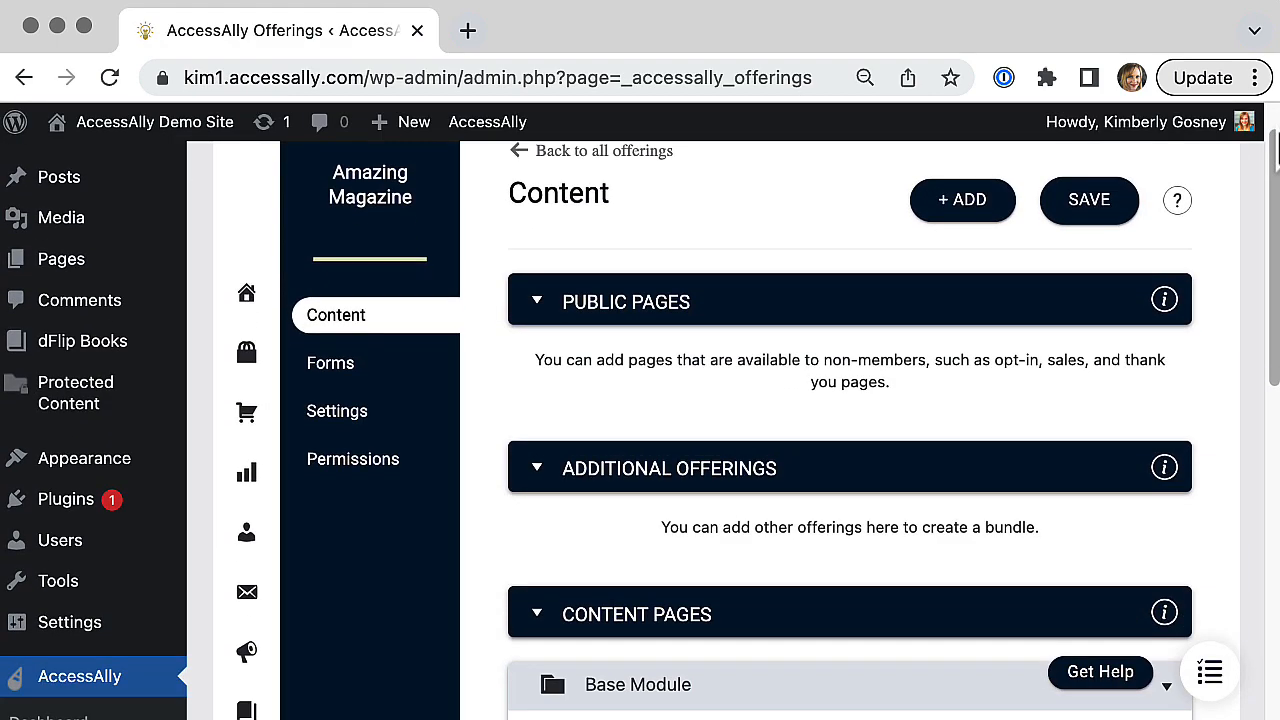
{"action": "scroll", "coordinate": [1276, 148], "scroll_direction": "down", "scroll_amount": 2}
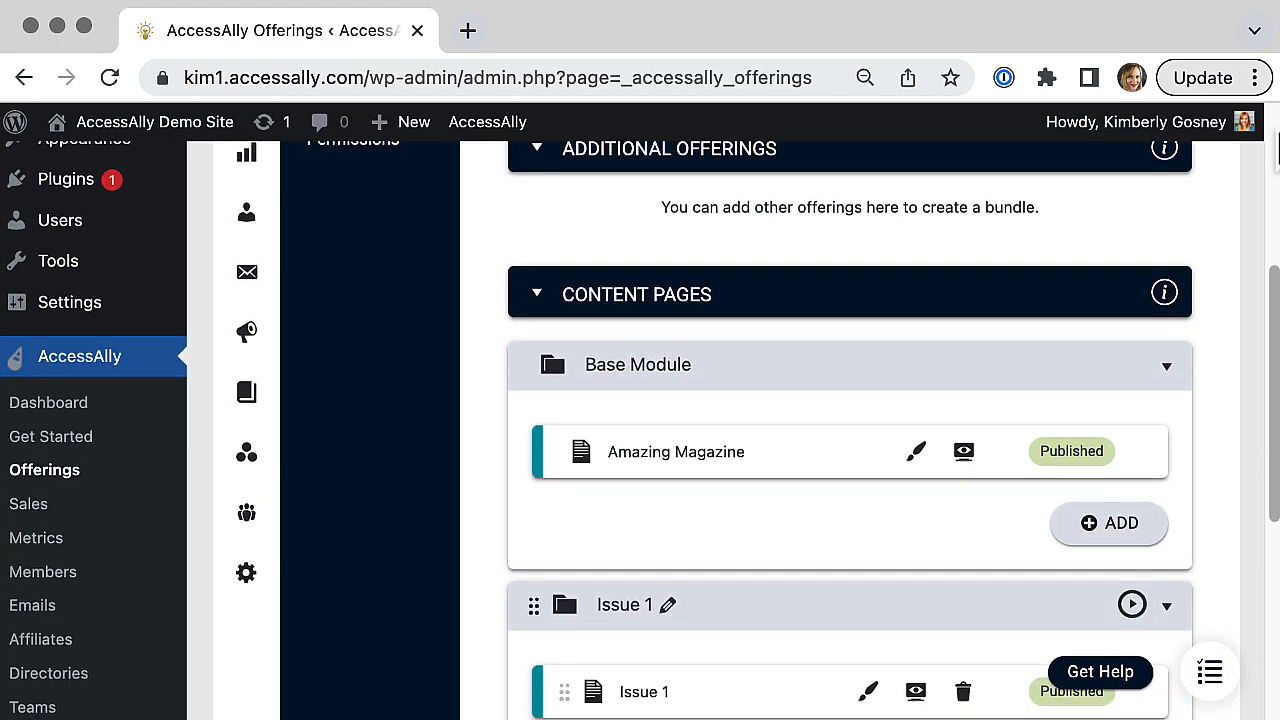
{"action": "scroll", "coordinate": [1276, 148], "scroll_direction": "down", "scroll_amount": 1}
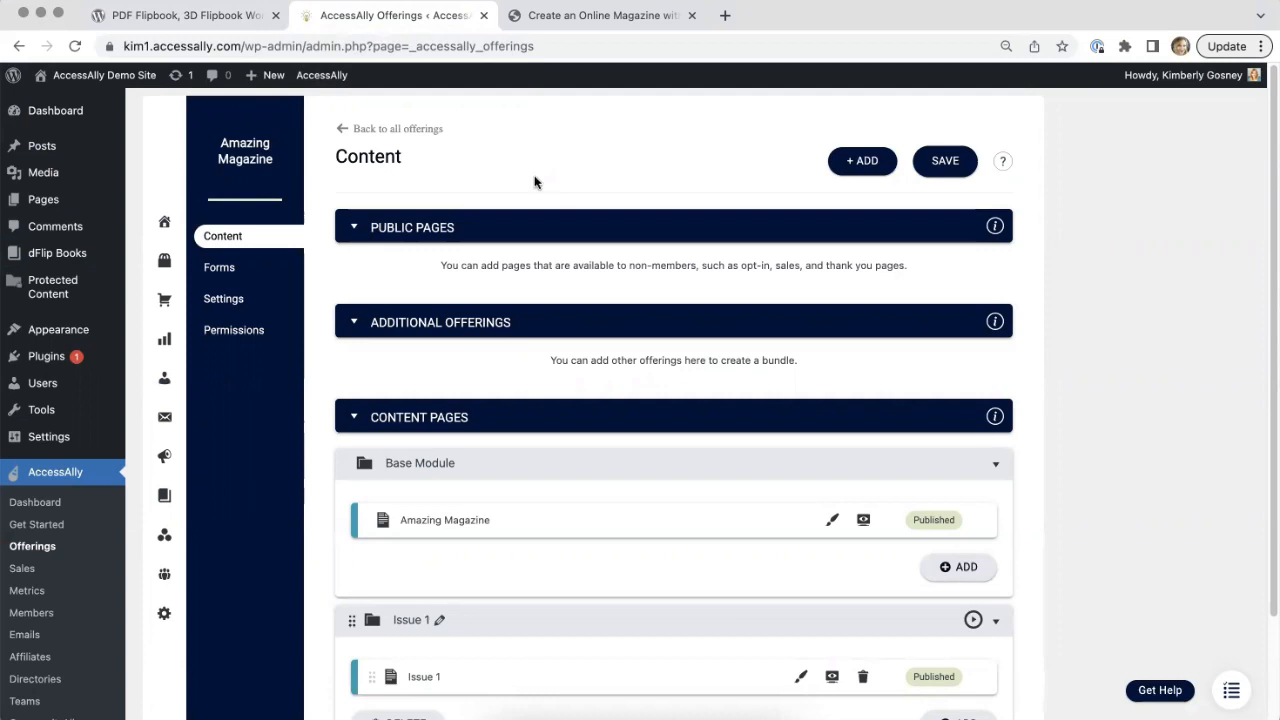
Step: Go to the list of all offerings, view the templates for creating a new offering, and close them without choosing one
{"action": "left_click", "coordinate": [164, 262]}
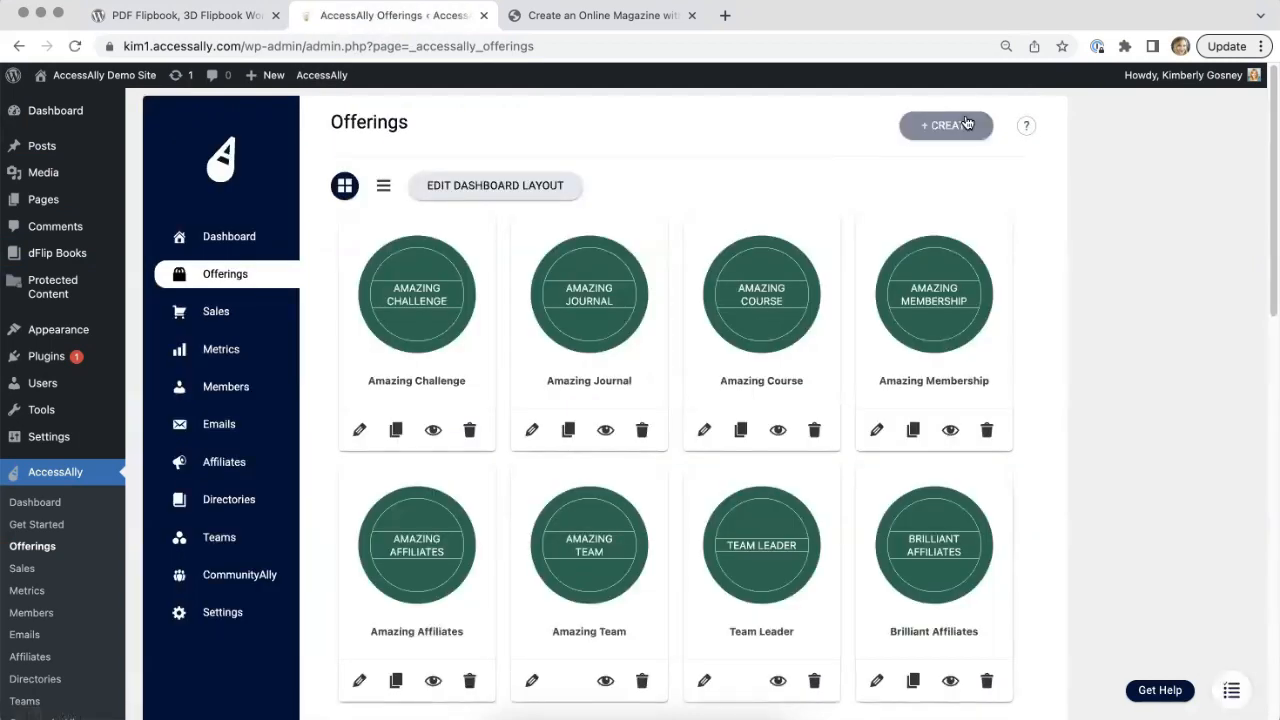
{"action": "left_click", "coordinate": [967, 123]}
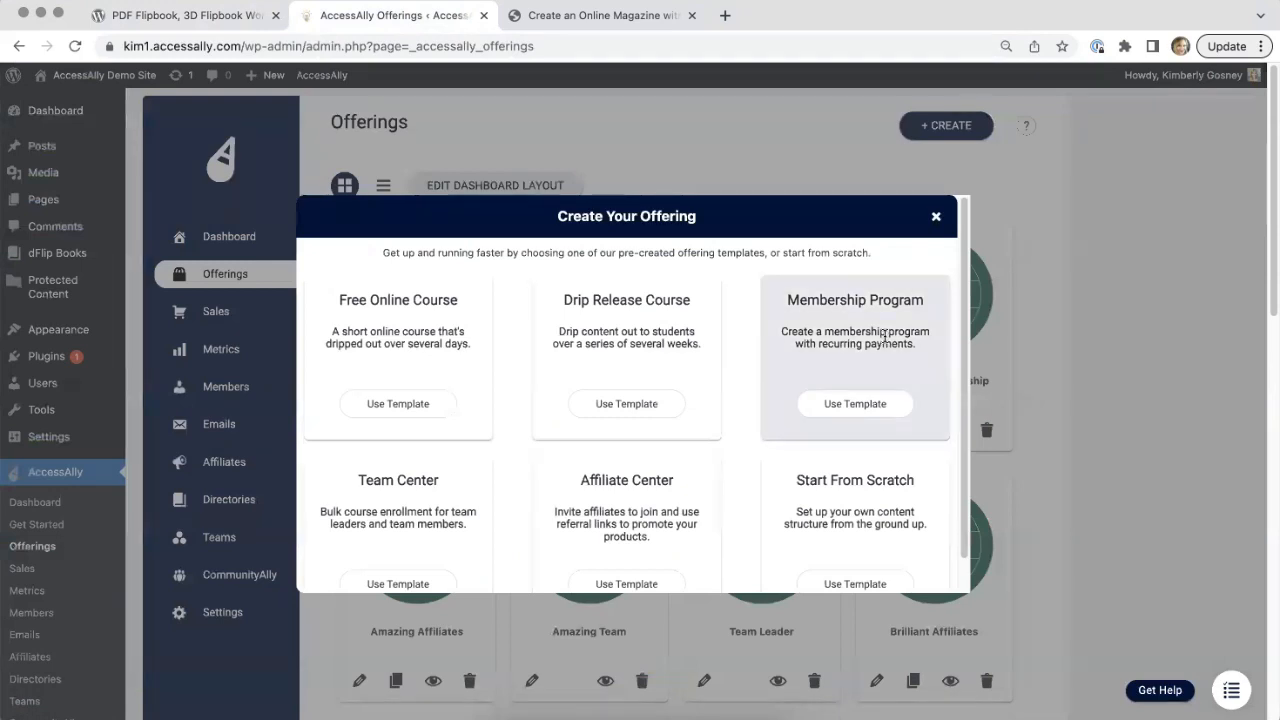
{"action": "left_click", "coordinate": [935, 217]}
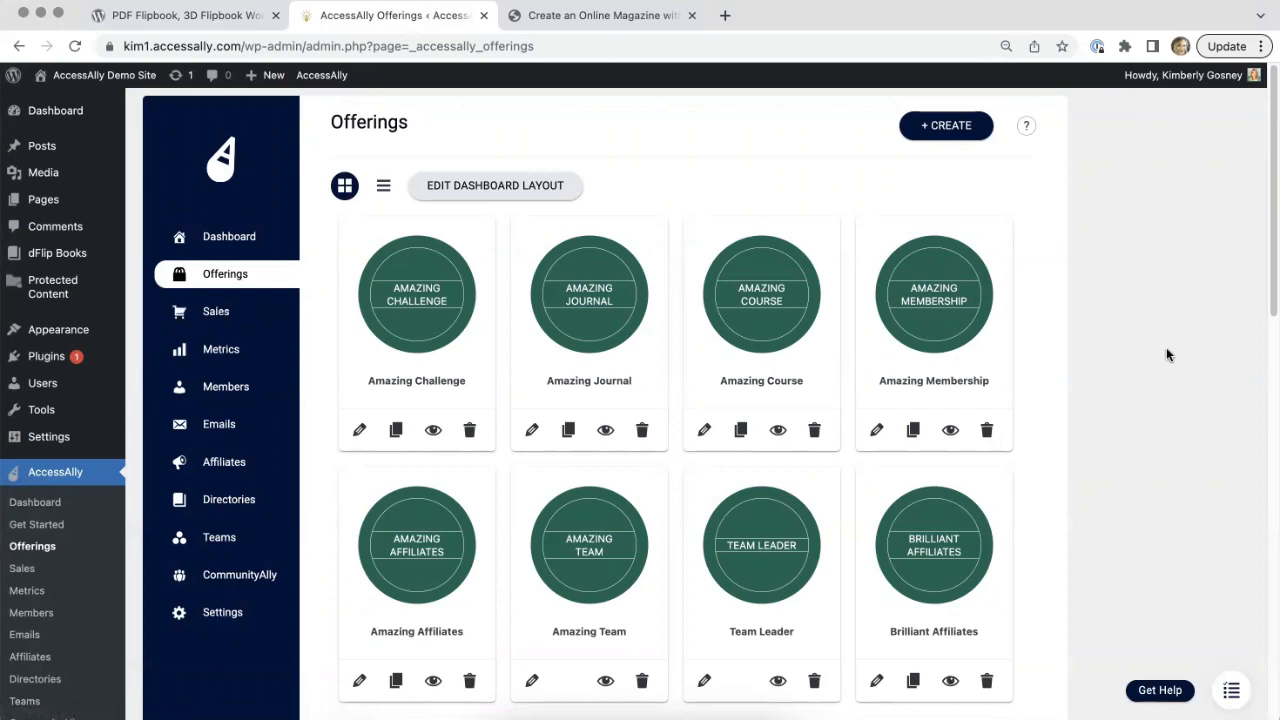
Step: Open the existing Amazing Magazine offering from the list of offerings to show its content
{"action": "scroll", "coordinate": [918, 555], "scroll_direction": "down", "scroll_amount": 10}
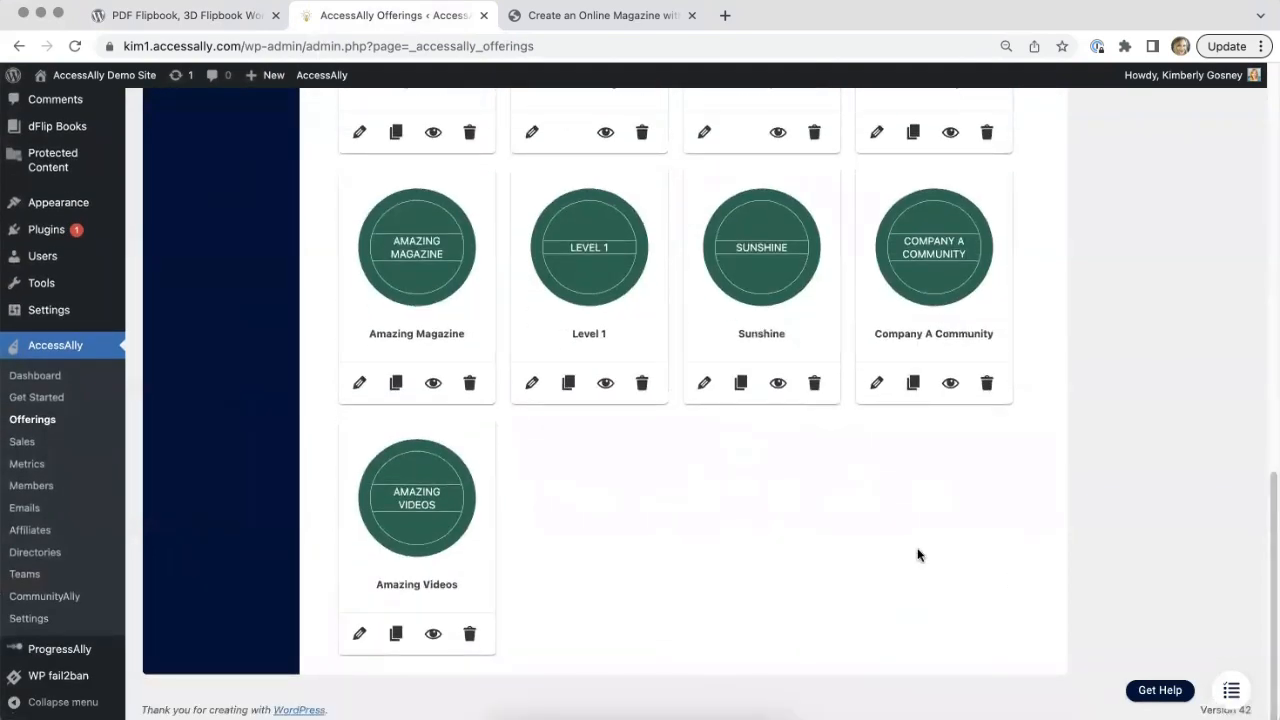
{"action": "left_click", "coordinate": [410, 240]}
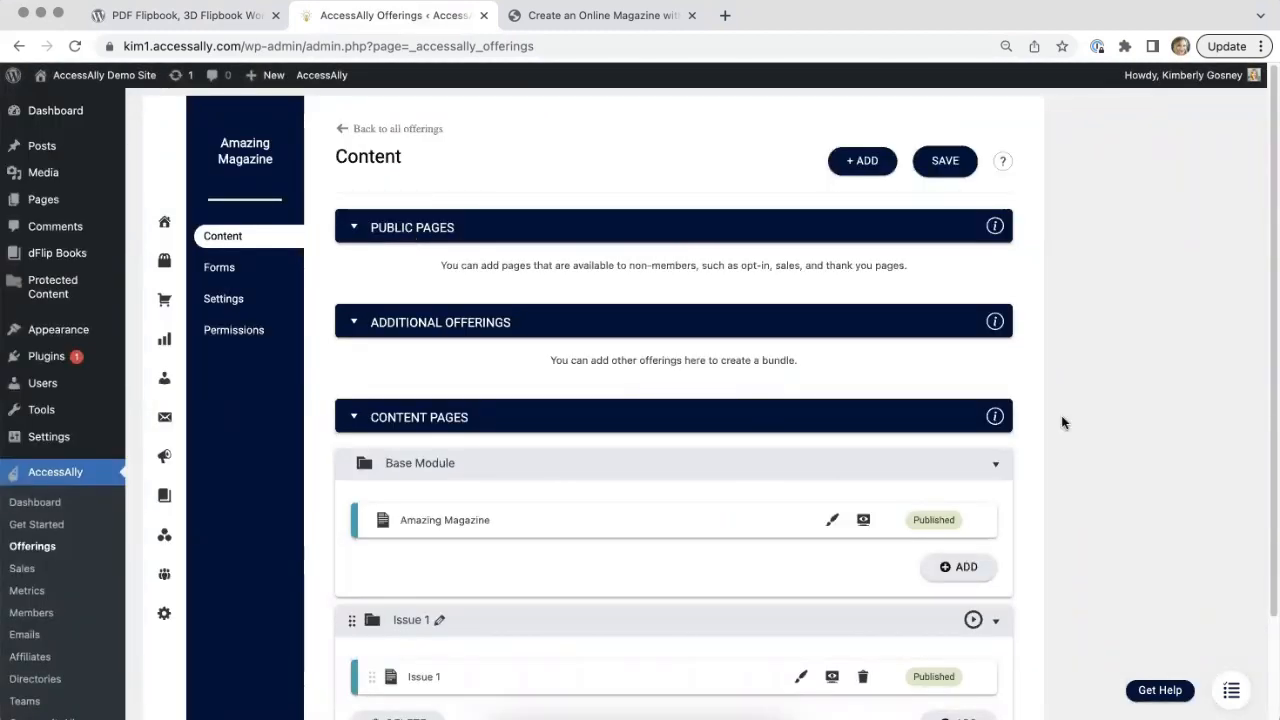
Step: Open the Amazing Magazine page of the Base Module for editing and go to its ProgressAlly page settings
{"action": "scroll", "coordinate": [1061, 415], "scroll_direction": "down", "scroll_amount": 1}
{"action": "scroll", "coordinate": [1061, 415], "scroll_direction": "down", "scroll_amount": 2}
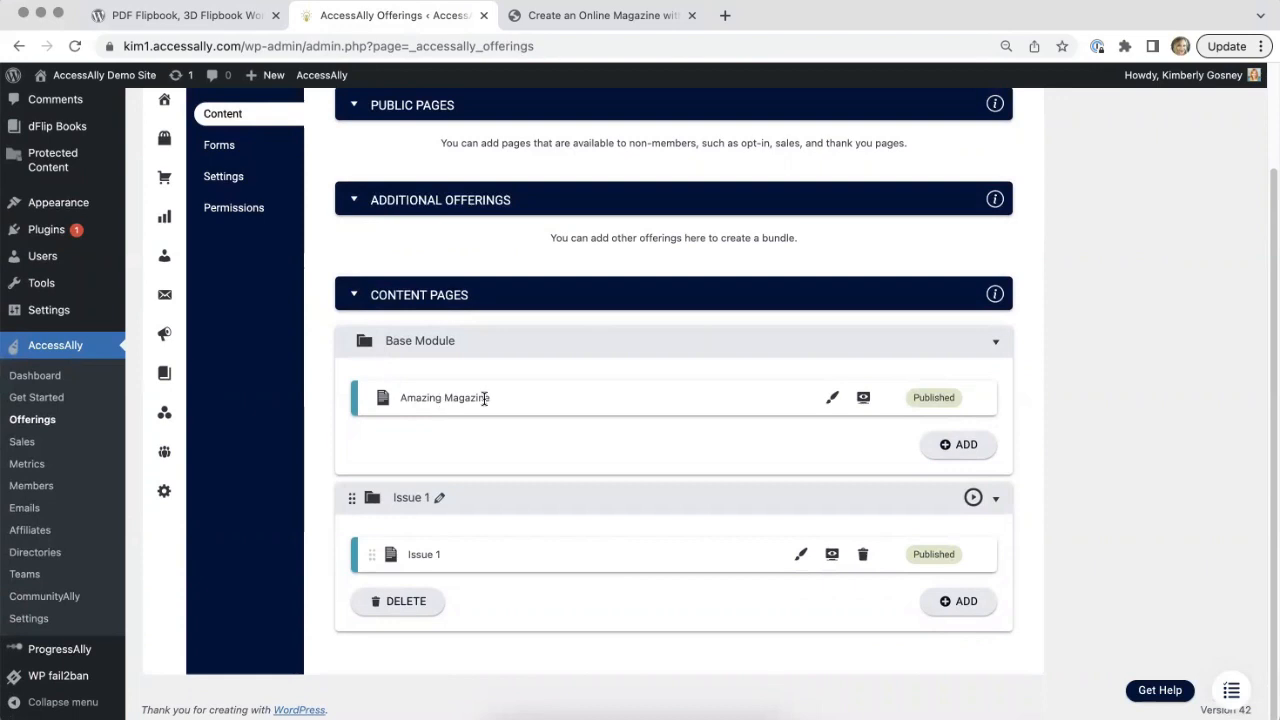
{"action": "left_click", "coordinate": [831, 400]}
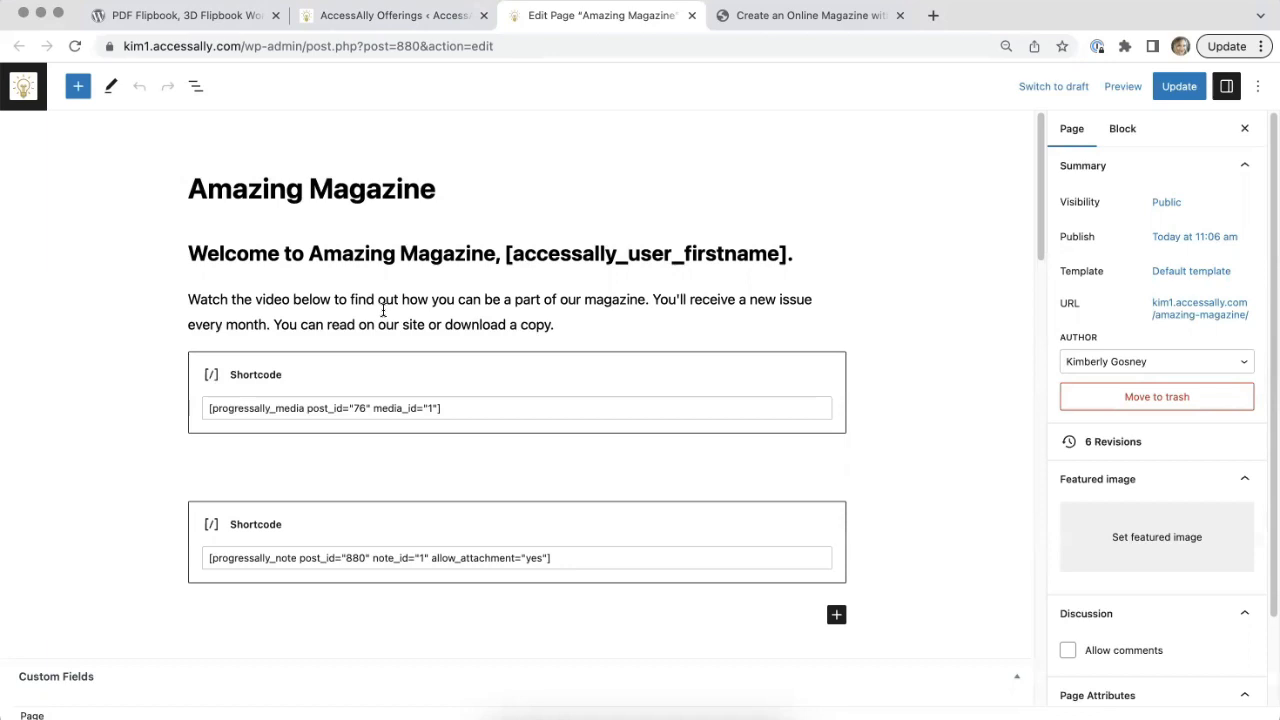
{"action": "left_click_drag", "start_coordinate": [1042, 250], "coordinate": [1079, 654]}
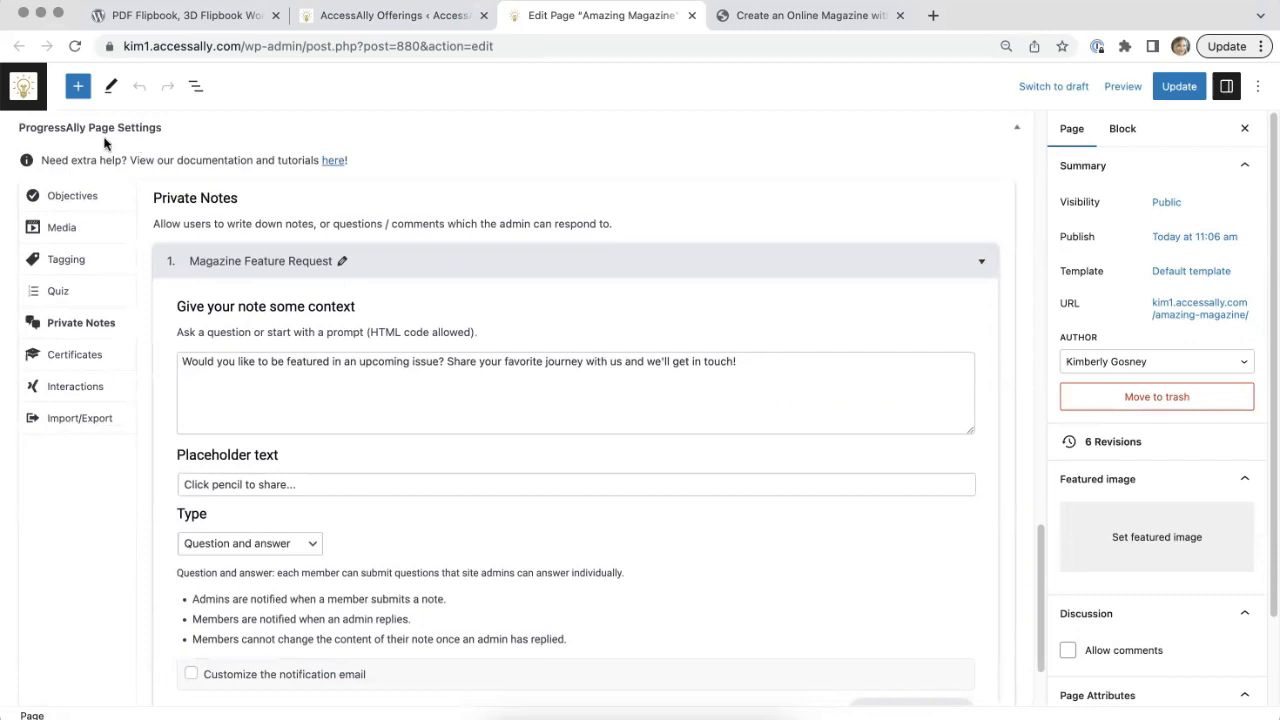
Step: Review the settings of the Amazing Magazine Welcome media, and highlight the media shortcode in the page content
{"action": "left_click", "coordinate": [62, 227]}
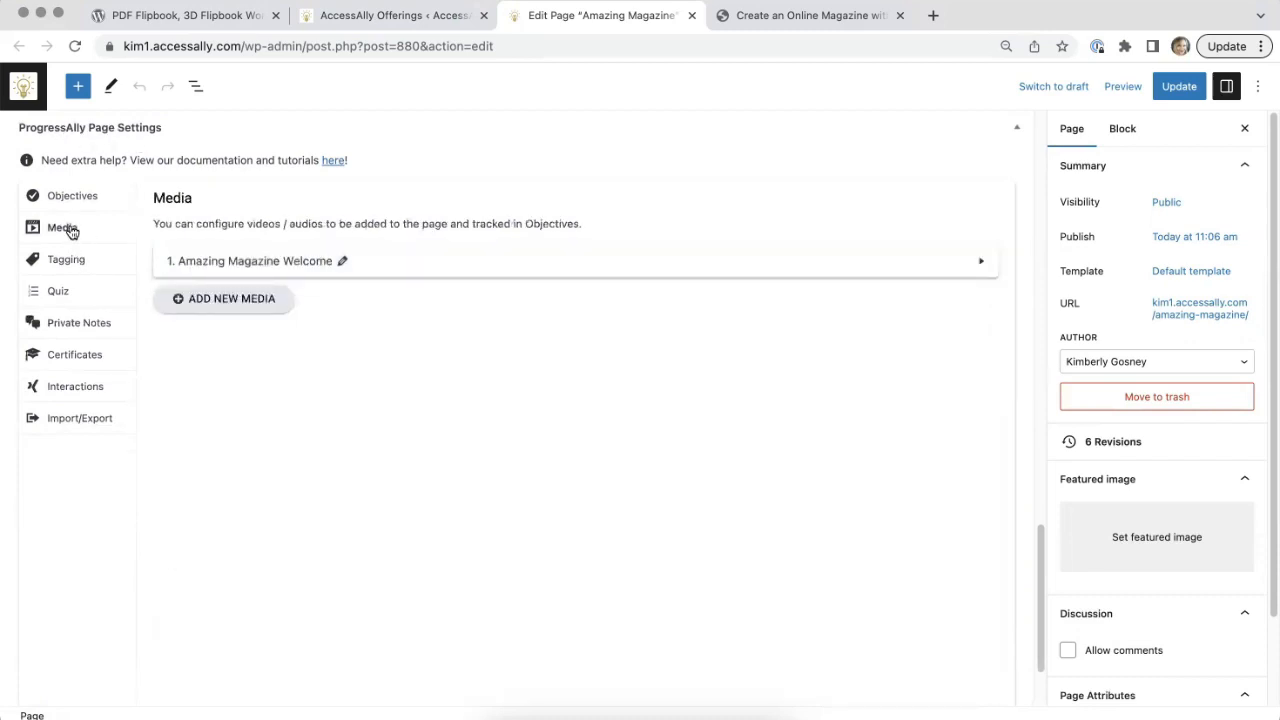
{"action": "left_click", "coordinate": [465, 277]}
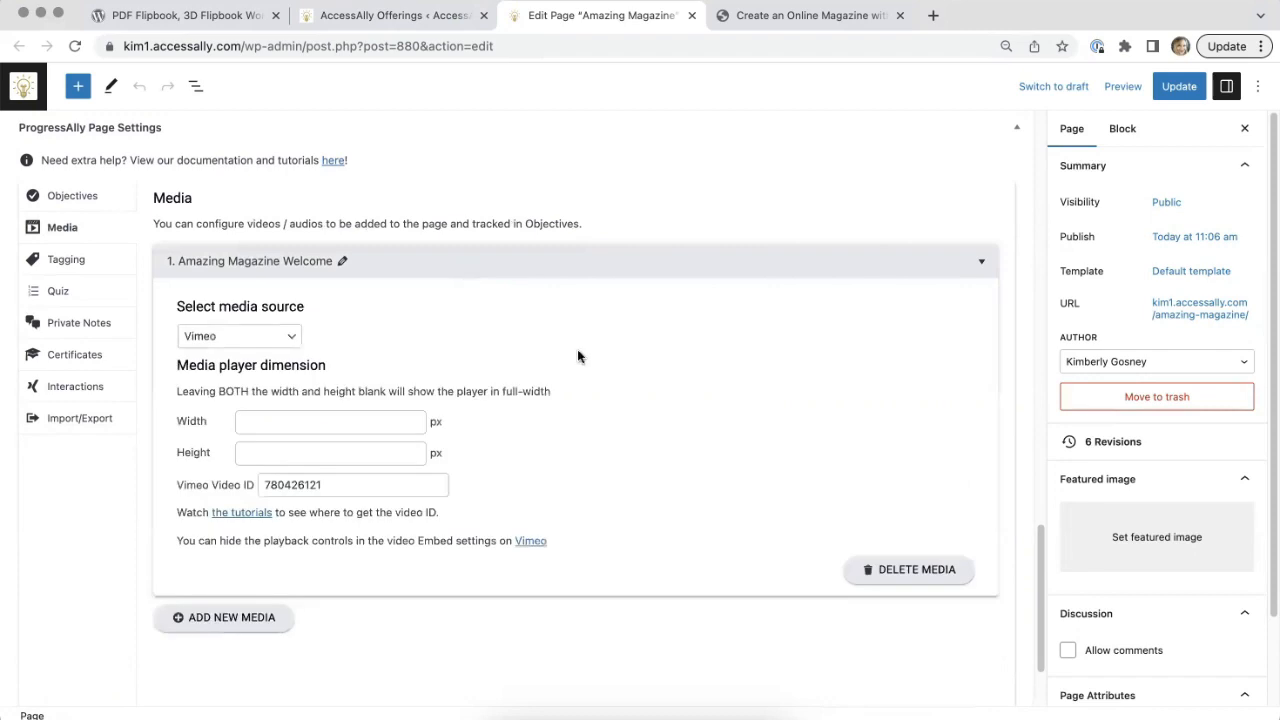
{"action": "scroll", "coordinate": [577, 356], "scroll_direction": "down", "scroll_amount": 2}
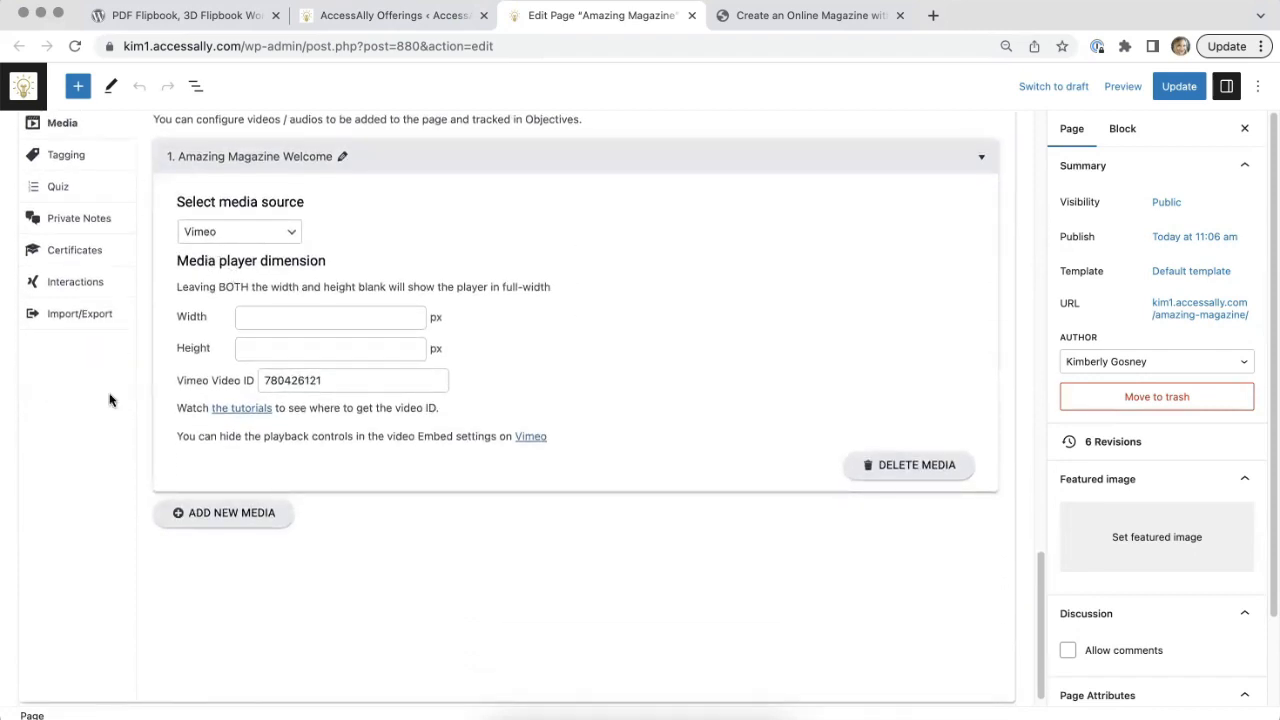
{"action": "scroll", "coordinate": [963, 170], "scroll_direction": "up", "scroll_amount": 10}
{"action": "scroll", "coordinate": [955, 140], "scroll_direction": "up", "scroll_amount": 5}
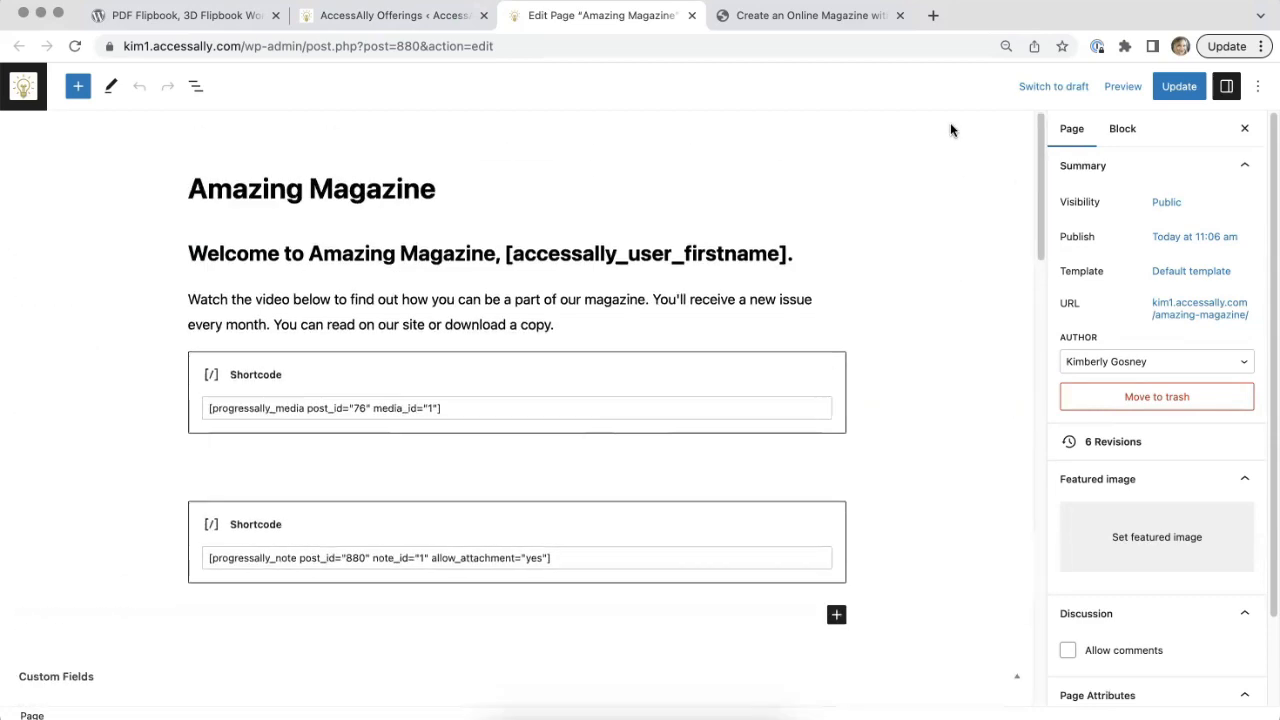
{"action": "left_click_drag", "start_coordinate": [440, 407], "coordinate": [212, 402]}
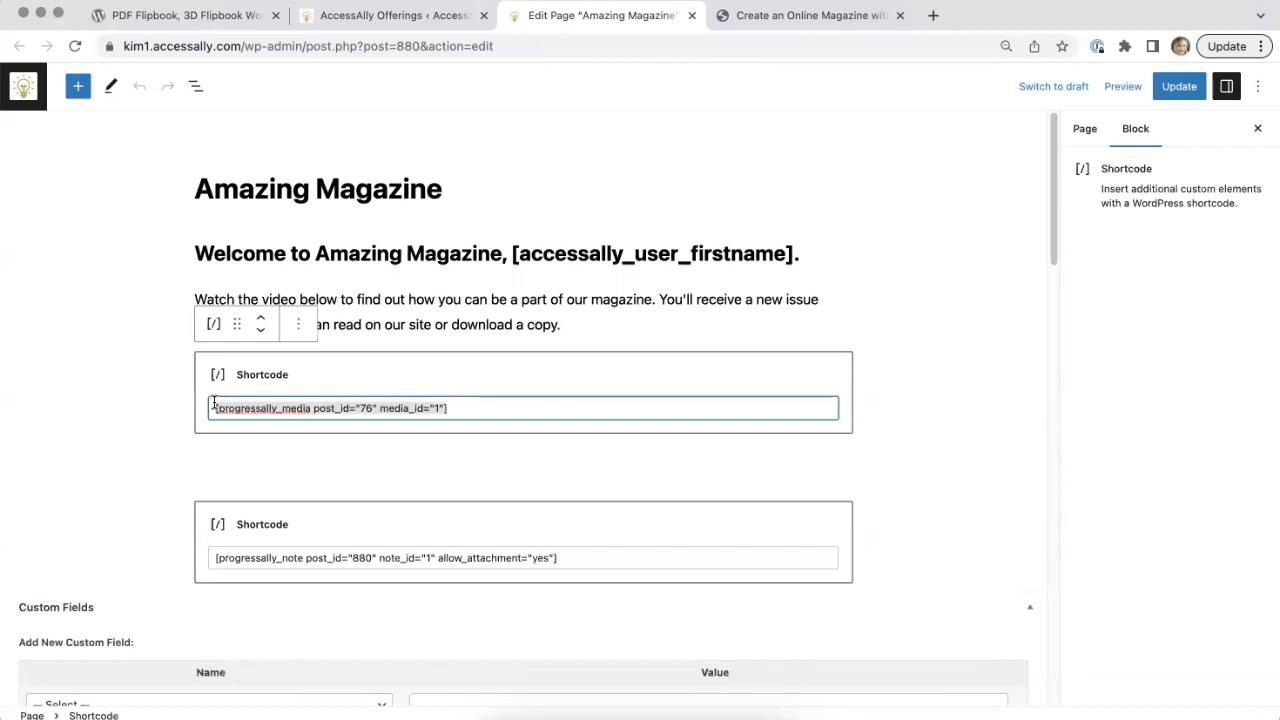
{"action": "left_click", "coordinate": [111, 440]}
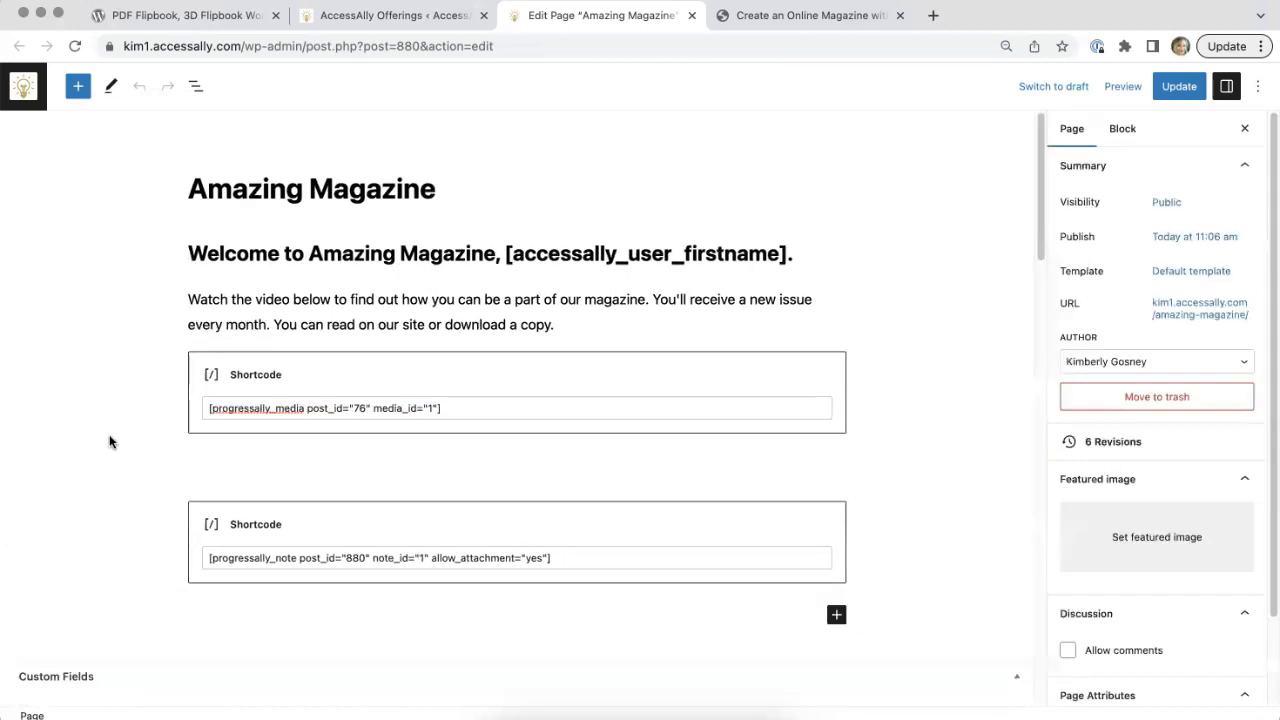
Step: Return to the offering's admin page, open the AccessAlly shortcode generator and choose the Media Player feature
{"action": "left_click", "coordinate": [348, 23]}
{"action": "mouse_move", "coordinate": [322, 78]}
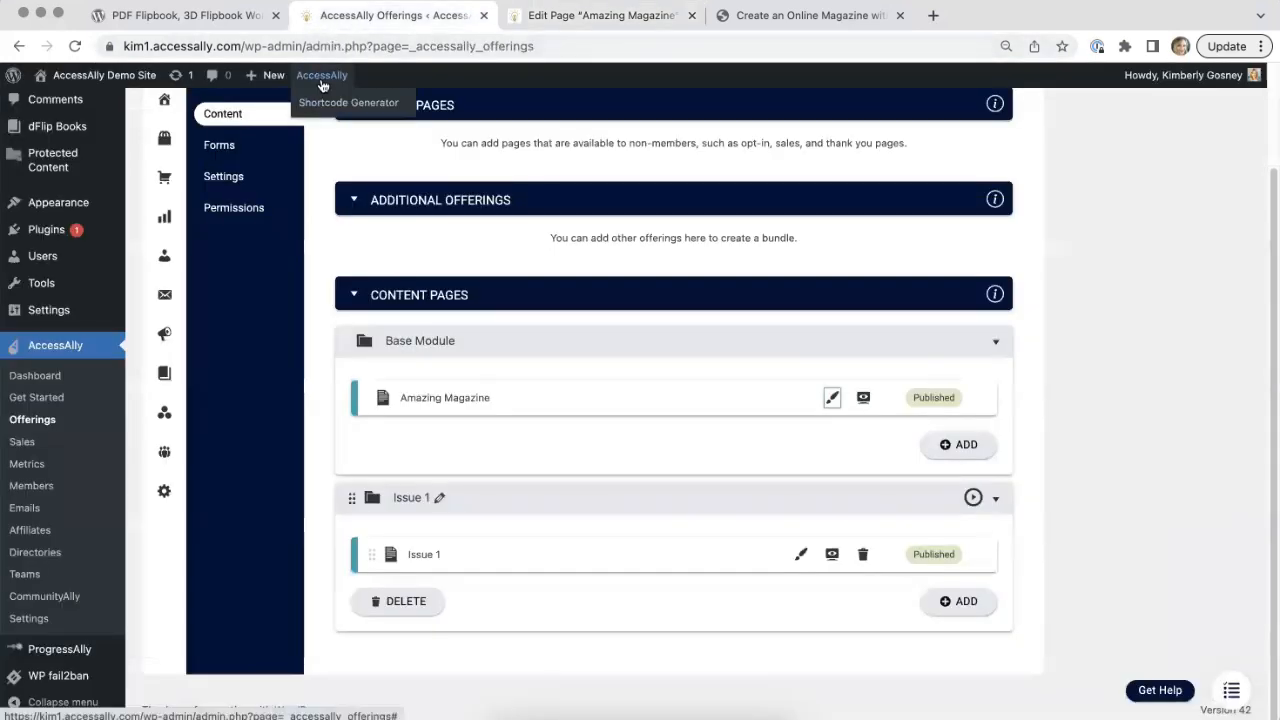
{"action": "left_click", "coordinate": [330, 104]}
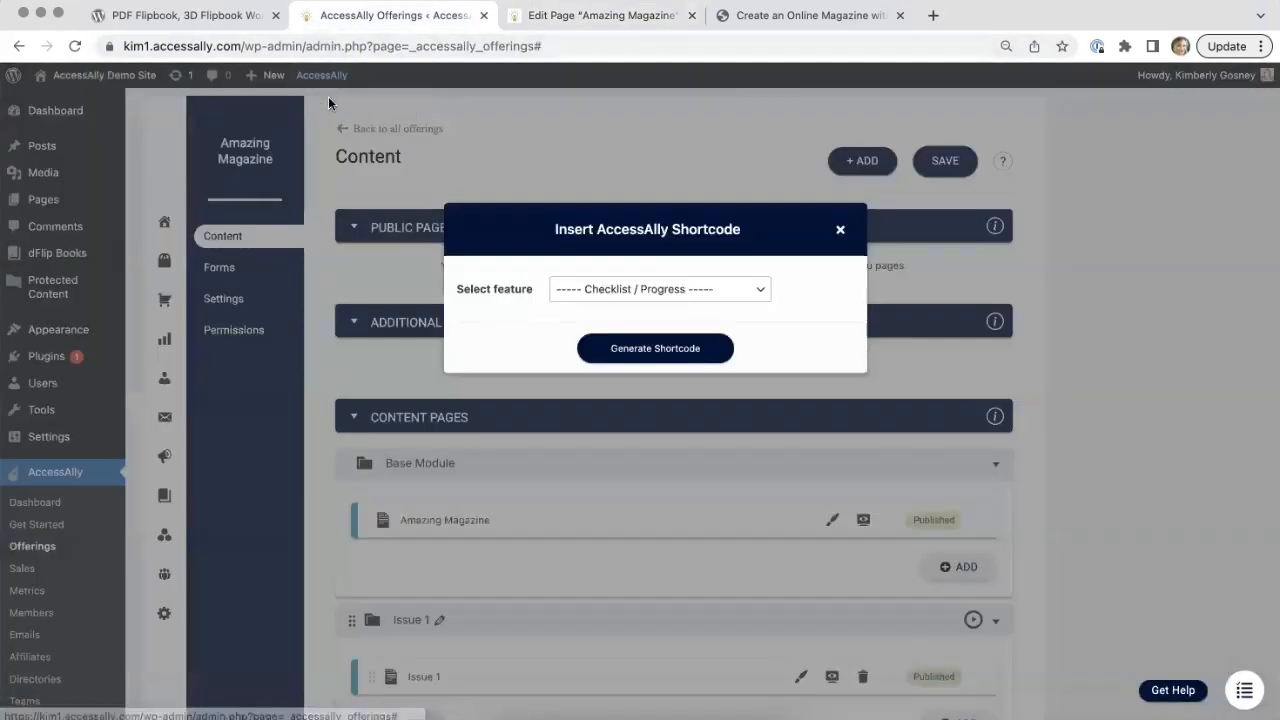
{"action": "left_click", "coordinate": [675, 293]}
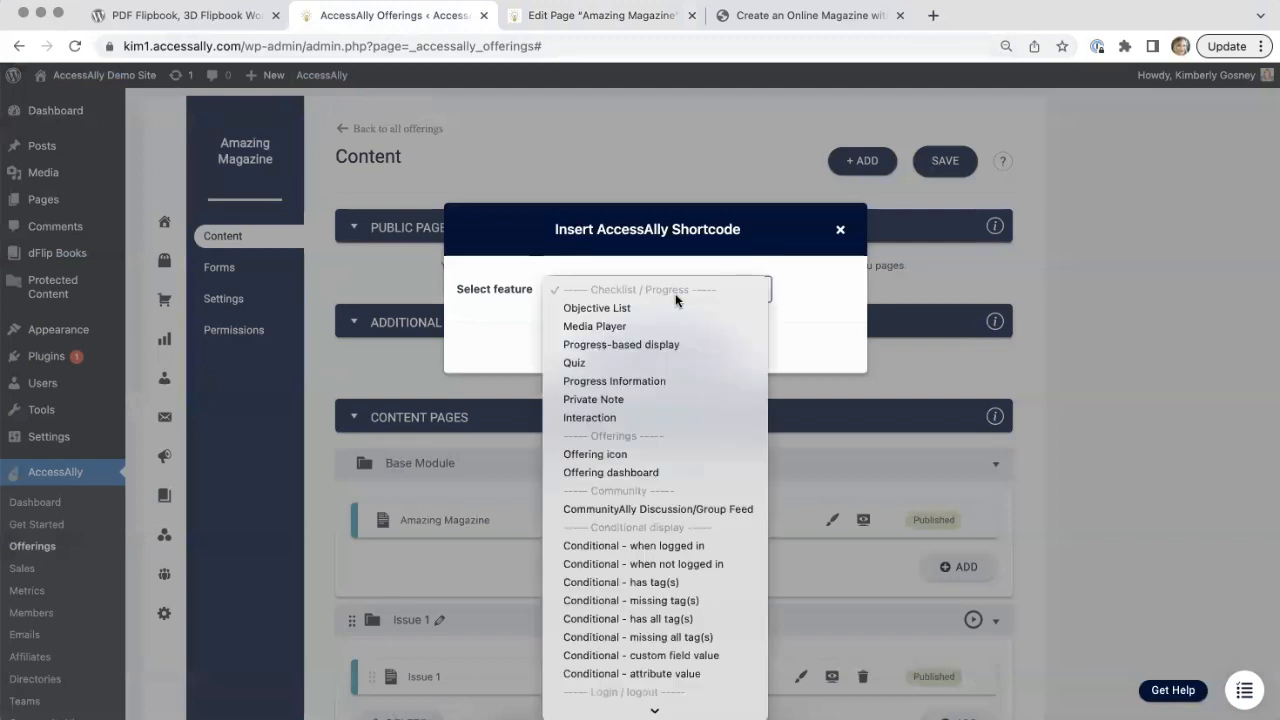
{"action": "left_click", "coordinate": [614, 326]}
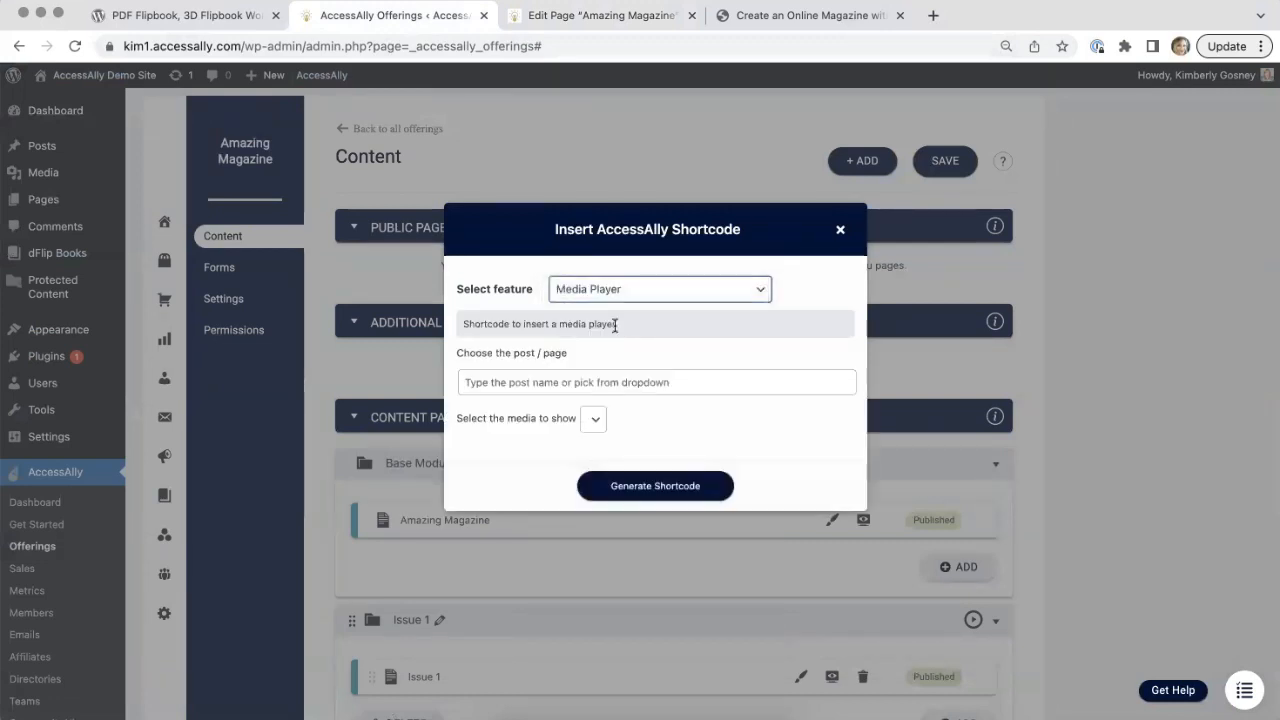
Step: Generate and copy a media player shortcode for the page Amazing Magazine (880) with the media Amazing Magazine Welcome
{"action": "left_click", "coordinate": [581, 375]}
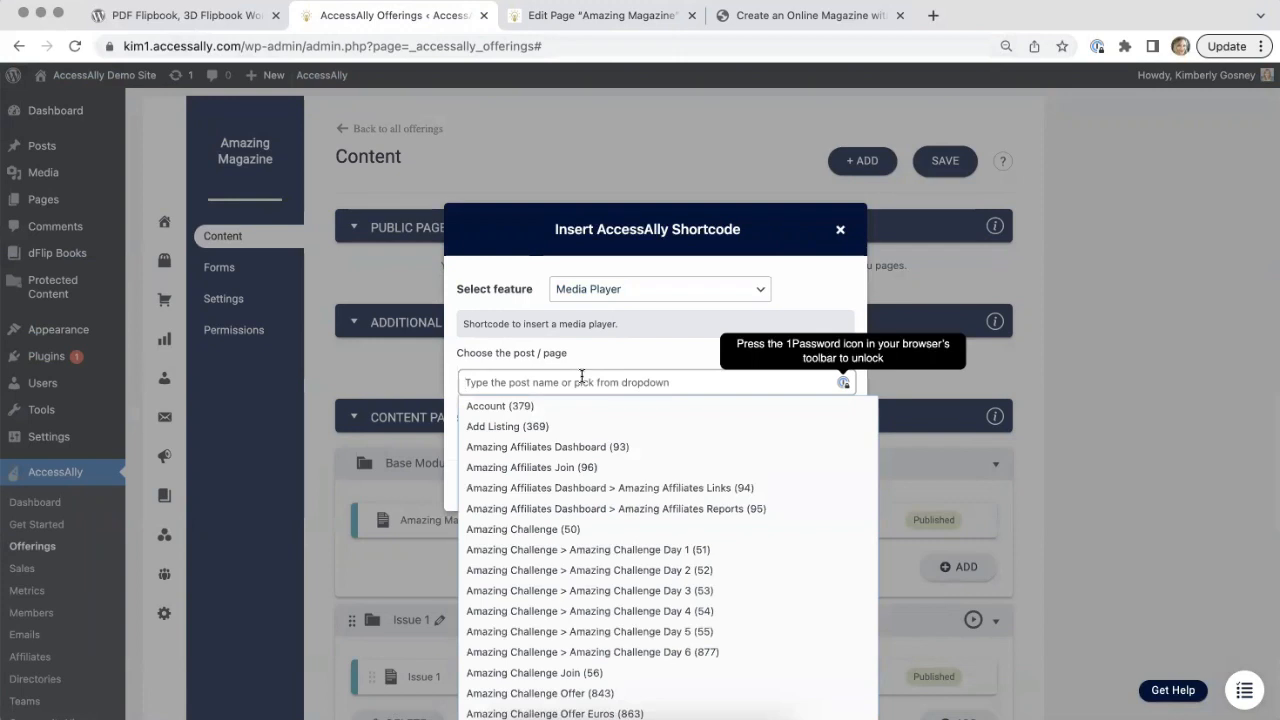
{"action": "type", "text": "Amaz"}
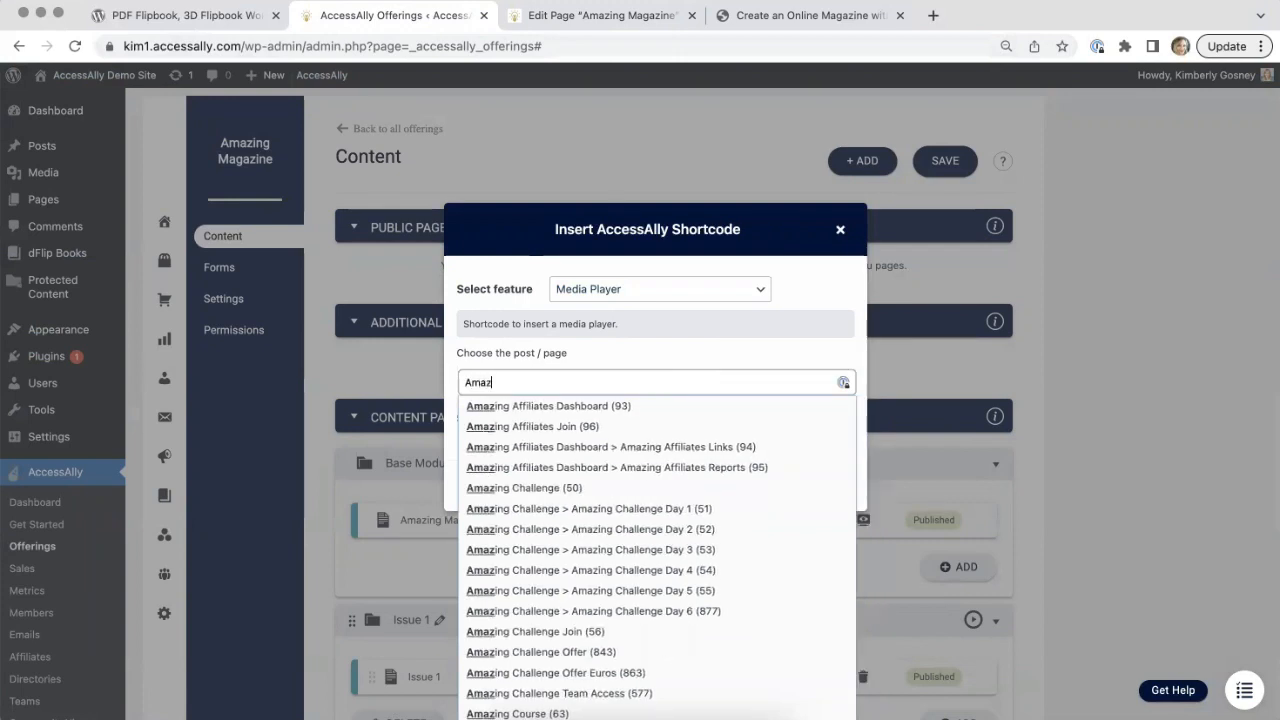
{"action": "type", "text": "ing Maga"}
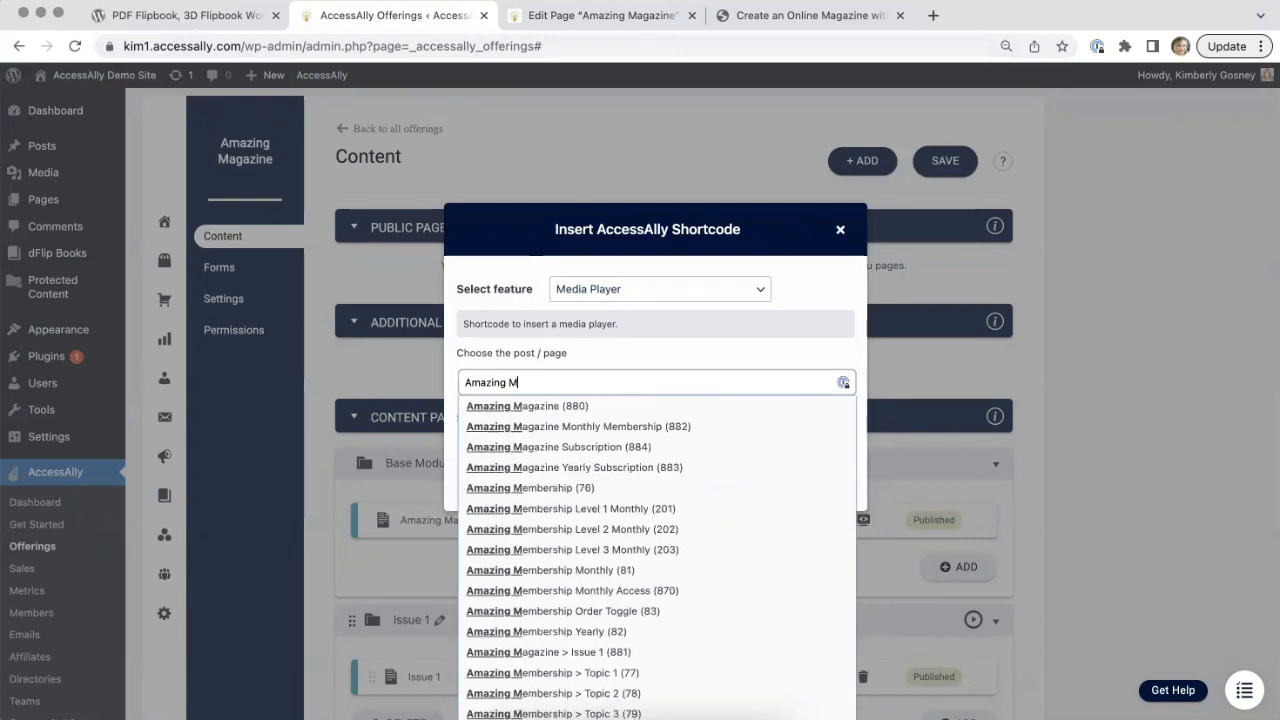
{"action": "left_click", "coordinate": [539, 410]}
{"action": "left_click", "coordinate": [614, 420]}
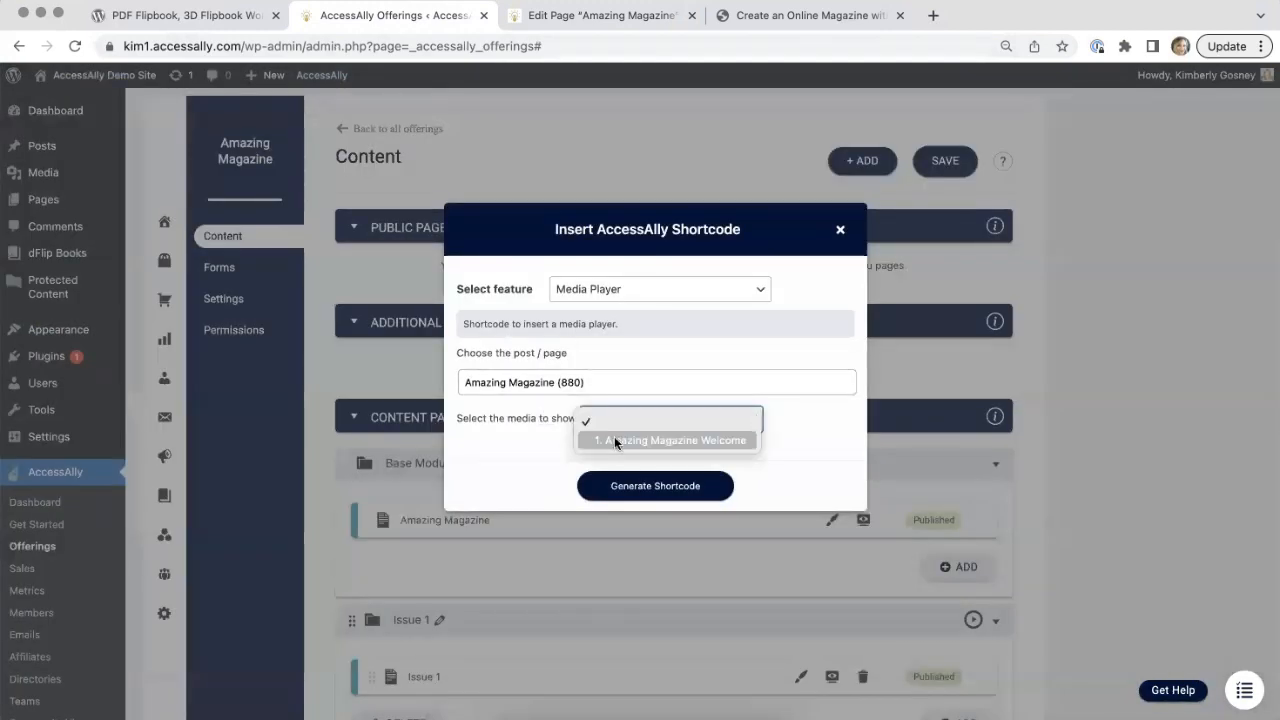
{"action": "left_click", "coordinate": [617, 442]}
{"action": "left_click", "coordinate": [644, 489]}
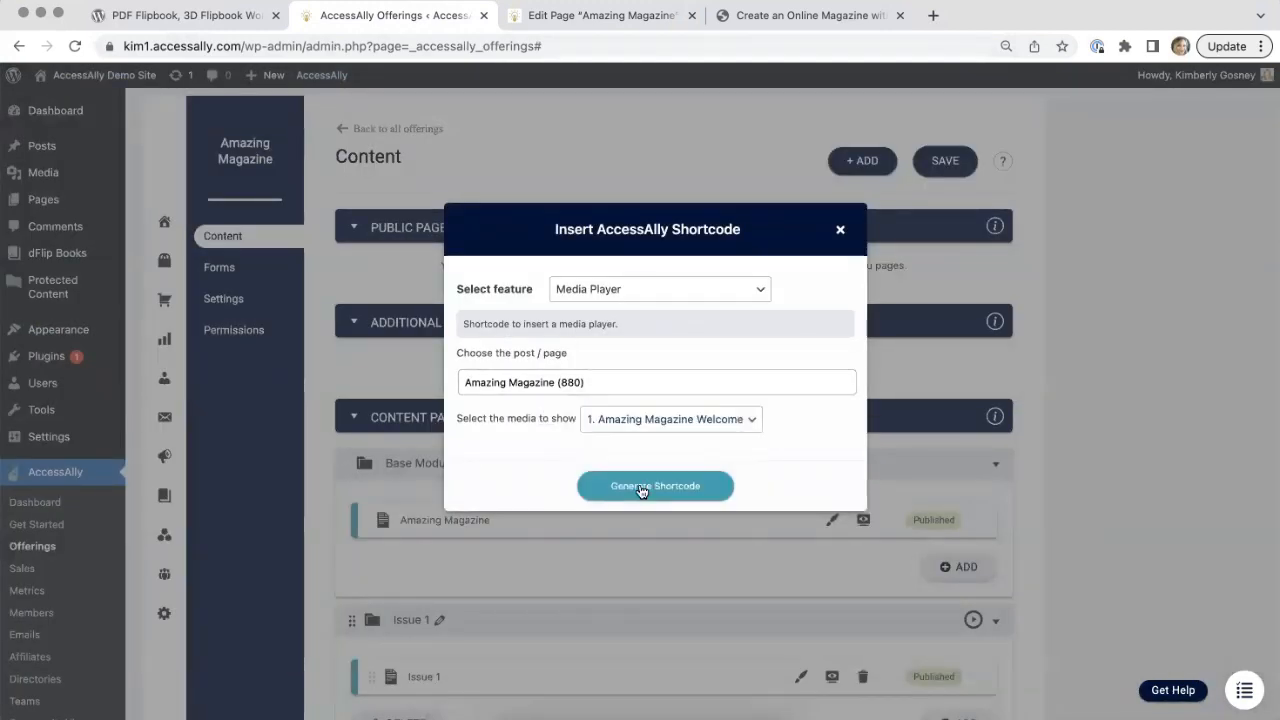
{"action": "left_click", "coordinate": [824, 533]}
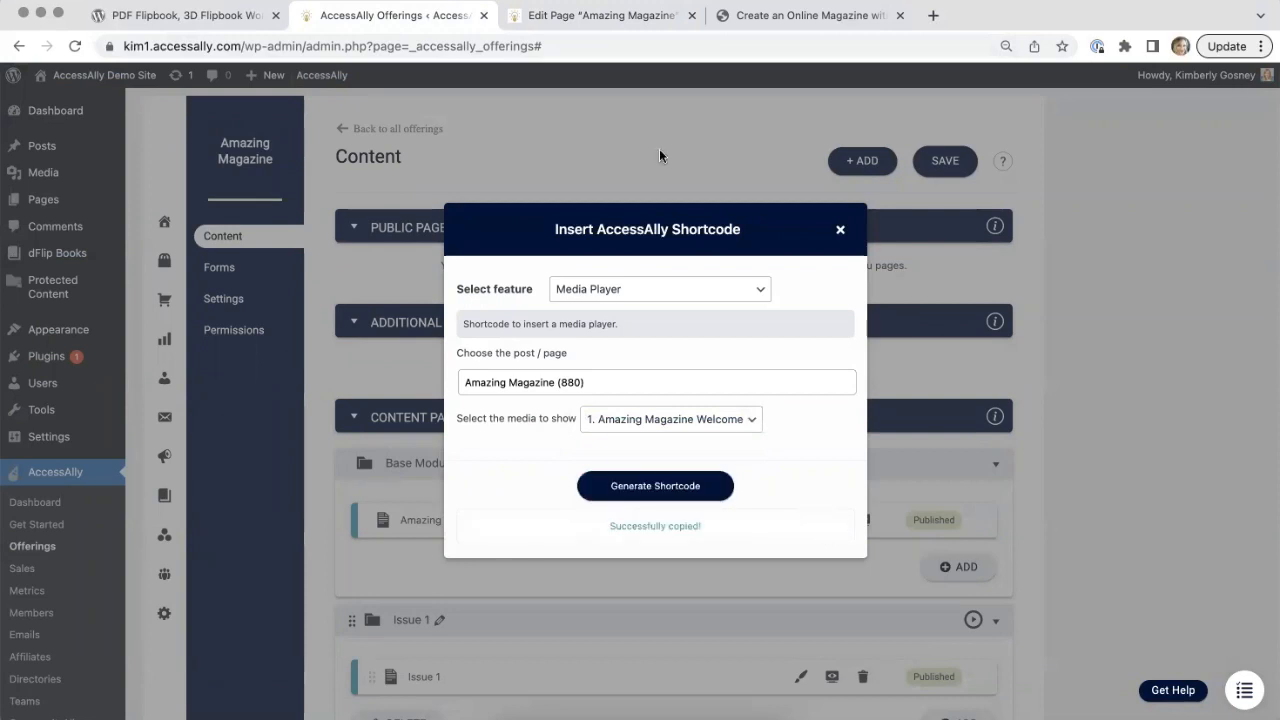
Step: Return to the Amazing Magazine page editor and examine its media and private note shortcode blocks
{"action": "left_click", "coordinate": [641, 26]}
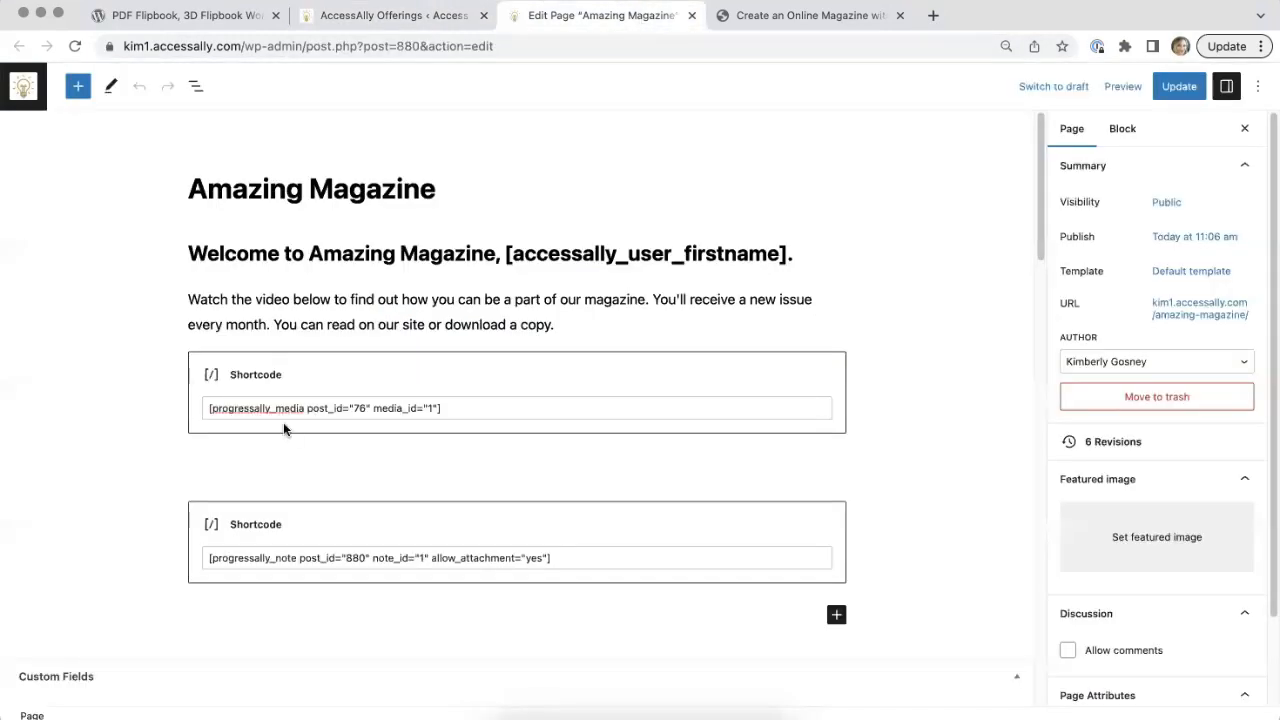
{"action": "left_click", "coordinate": [366, 408]}
{"action": "left_click_drag", "start_coordinate": [366, 408], "coordinate": [209, 408]}
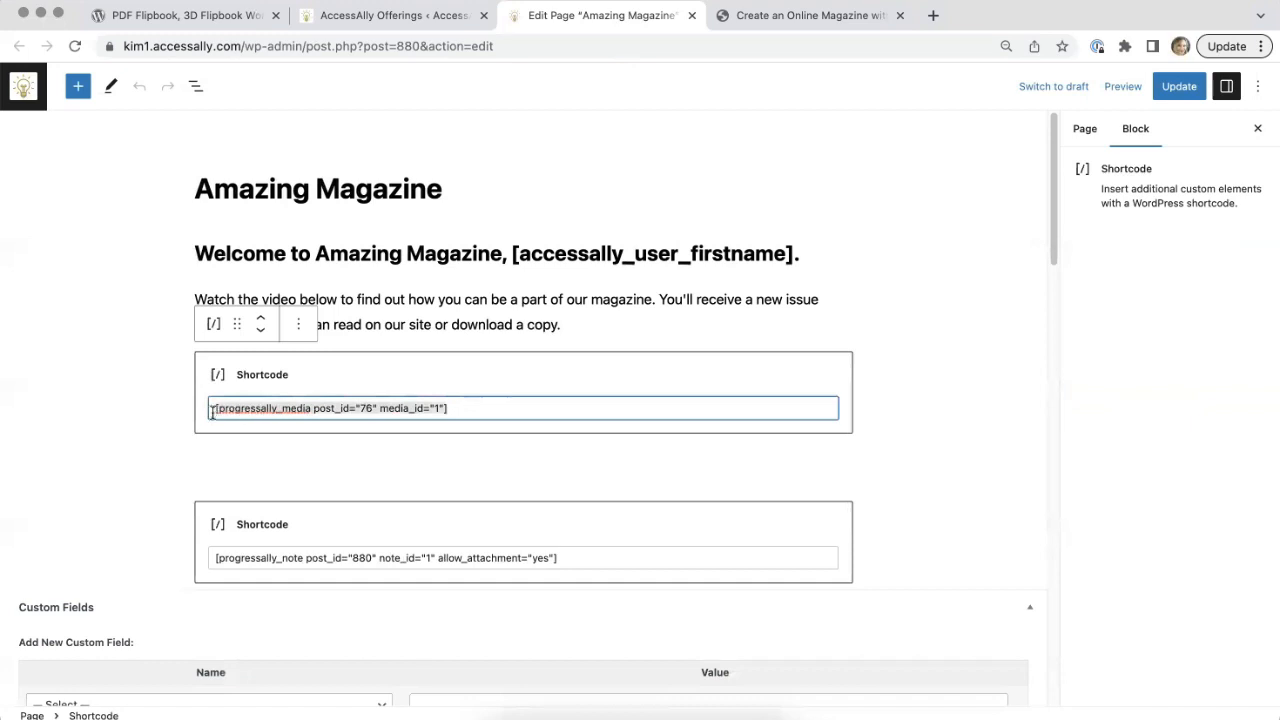
{"action": "left_click", "coordinate": [143, 459]}
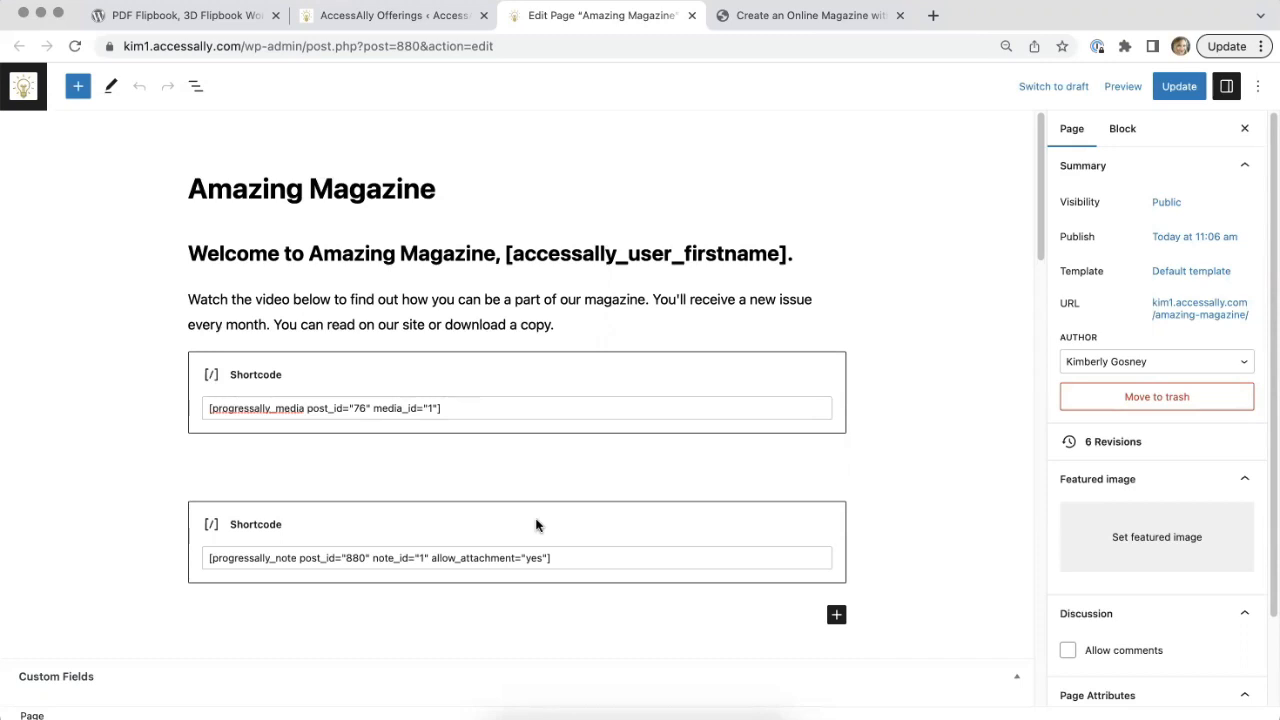
{"action": "scroll", "coordinate": [1039, 222], "scroll_direction": "down", "scroll_amount": 2}
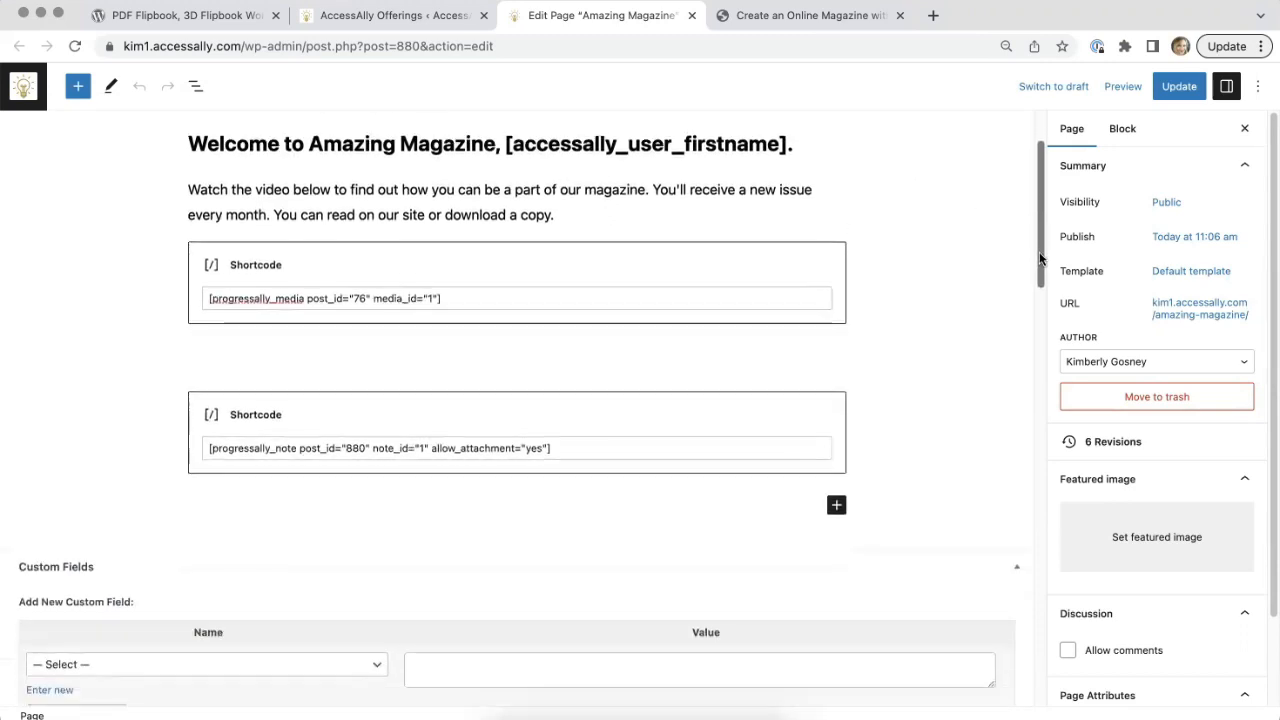
{"action": "scroll", "coordinate": [1036, 222], "scroll_direction": "up", "scroll_amount": 2}
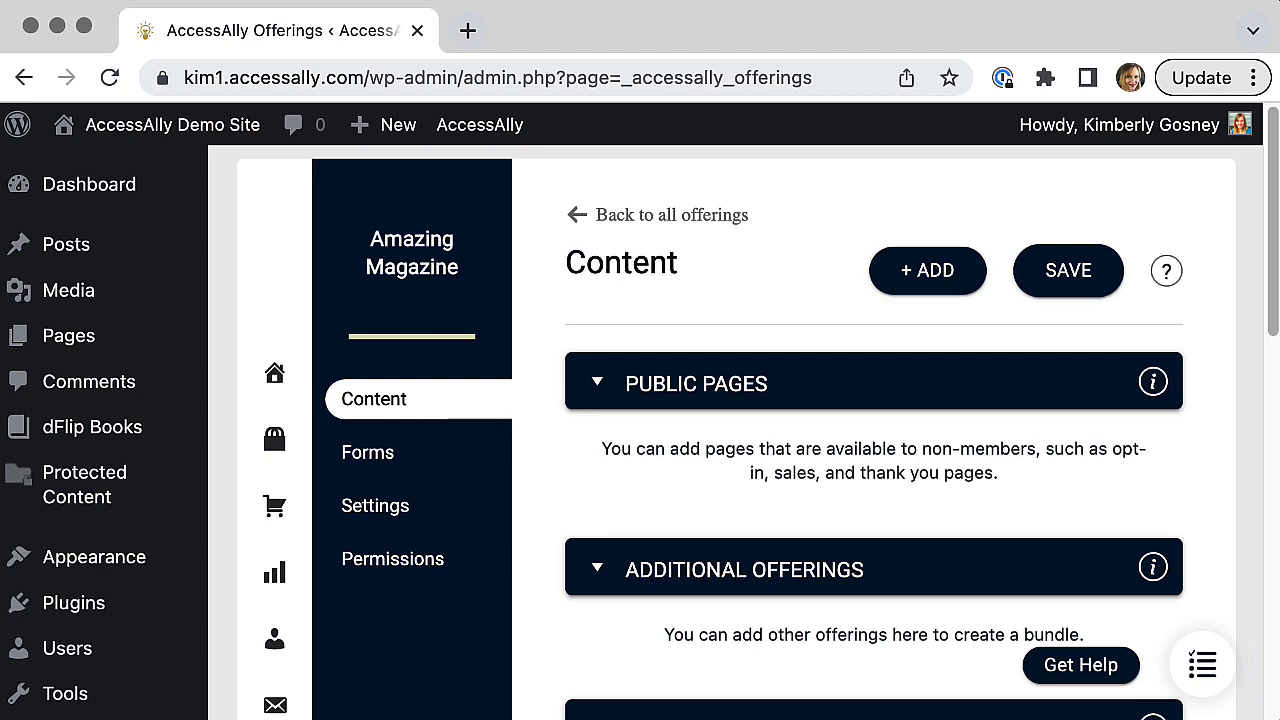
Step: Add a new module named Issue 3 with 1 sub page to the Amazing Magazine offering
{"action": "left_click_drag", "start_coordinate": [1272, 320], "coordinate": [1190, 85]}
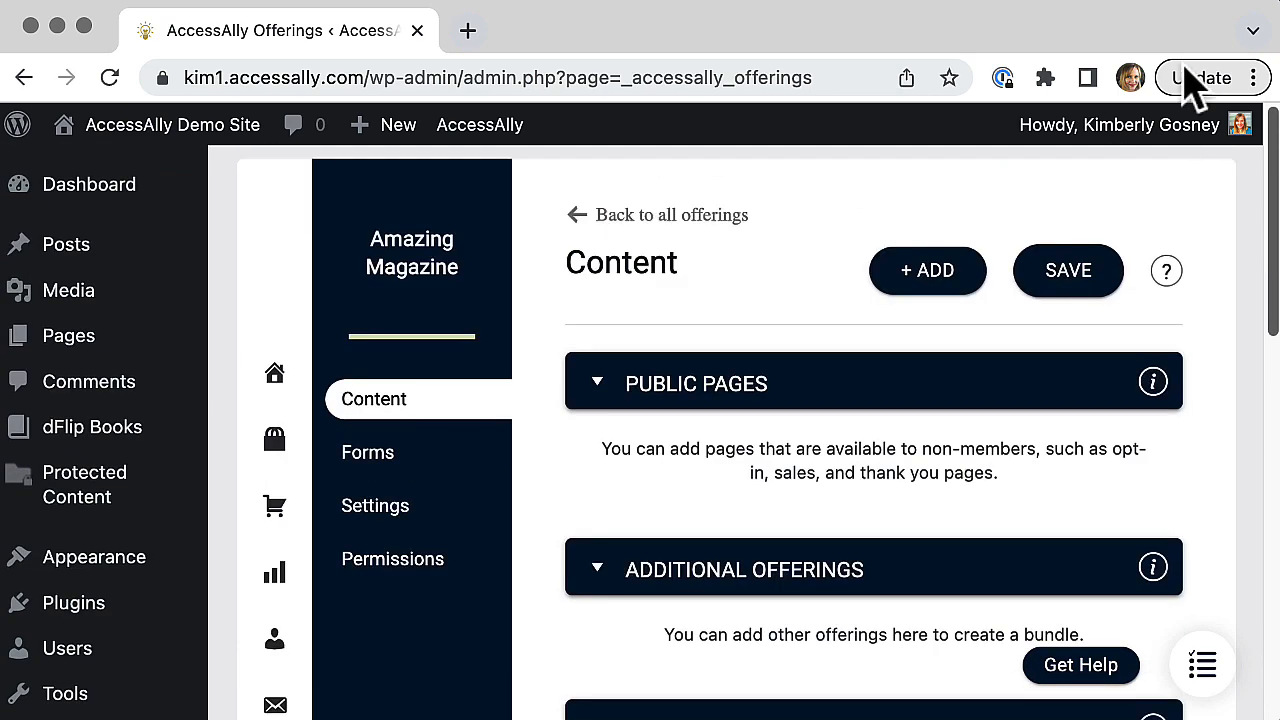
{"action": "left_click", "coordinate": [965, 280]}
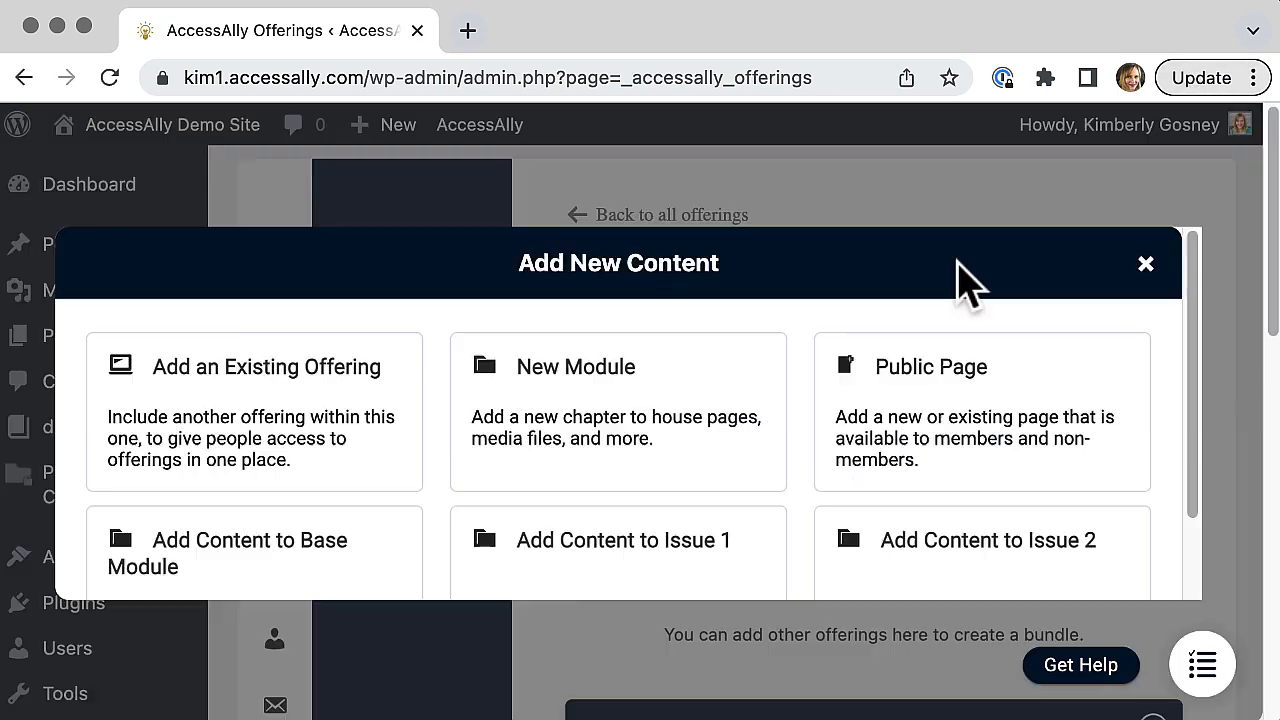
{"action": "left_click", "coordinate": [600, 405]}
{"action": "left_click", "coordinate": [354, 380]}
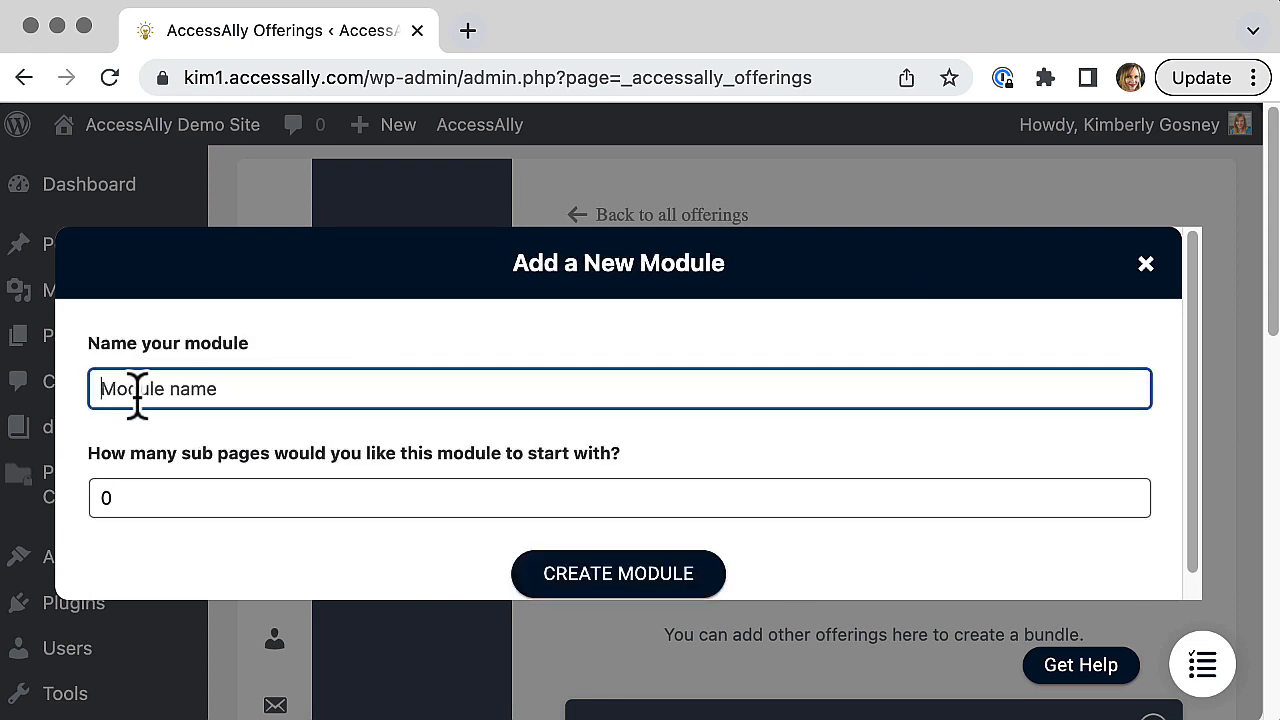
{"action": "type", "text": "Issue 3"}
{"action": "left_click", "coordinate": [106, 494]}
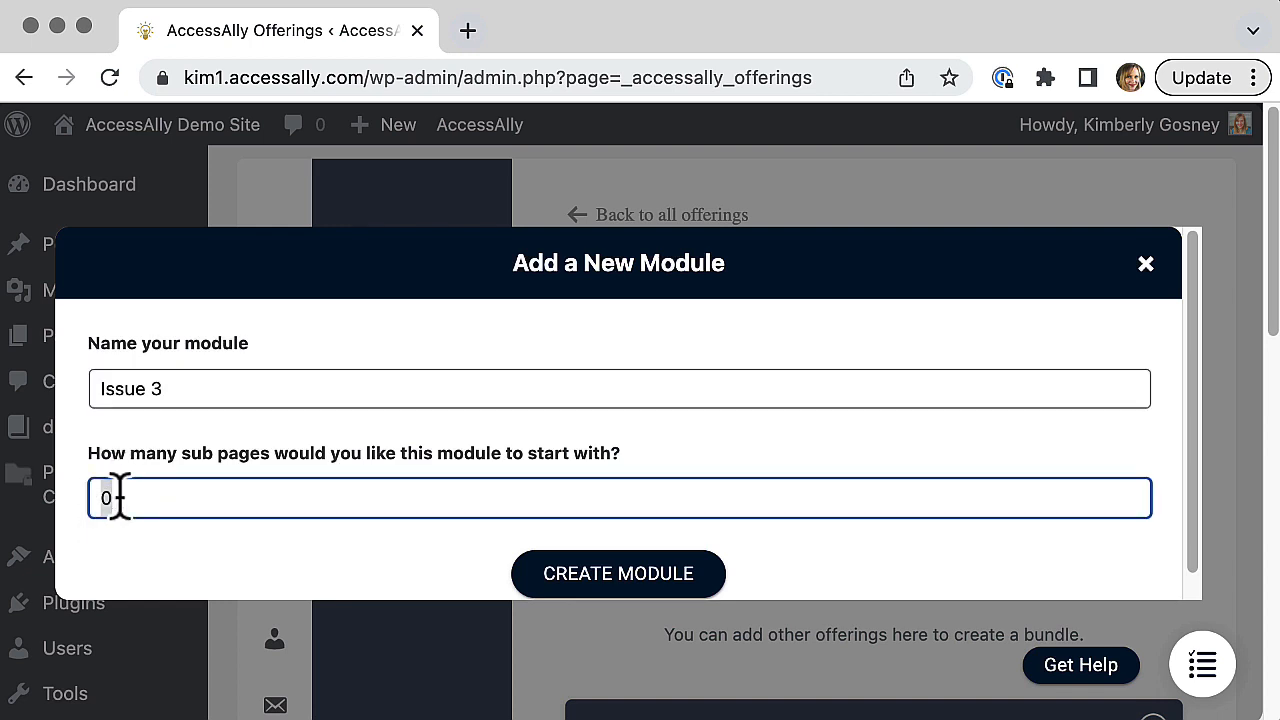
{"action": "key", "text": "BackSpace"}
{"action": "type", "text": "1"}
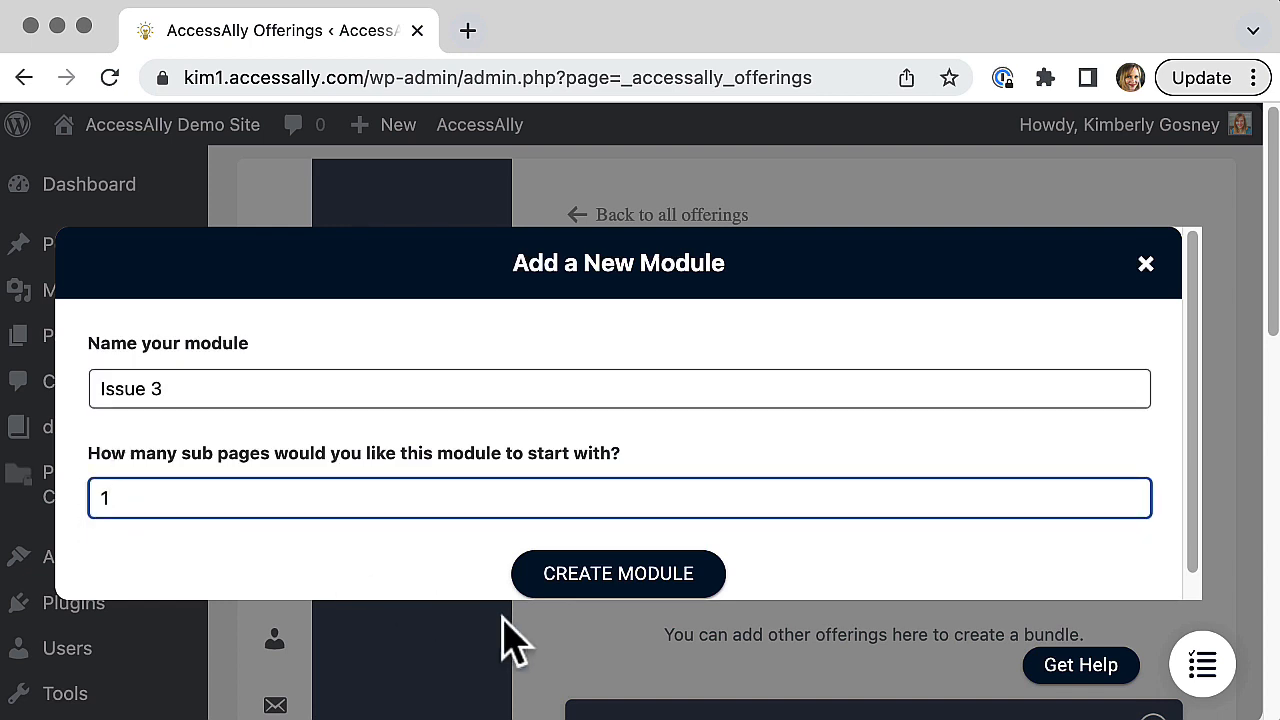
{"action": "left_click", "coordinate": [607, 600]}
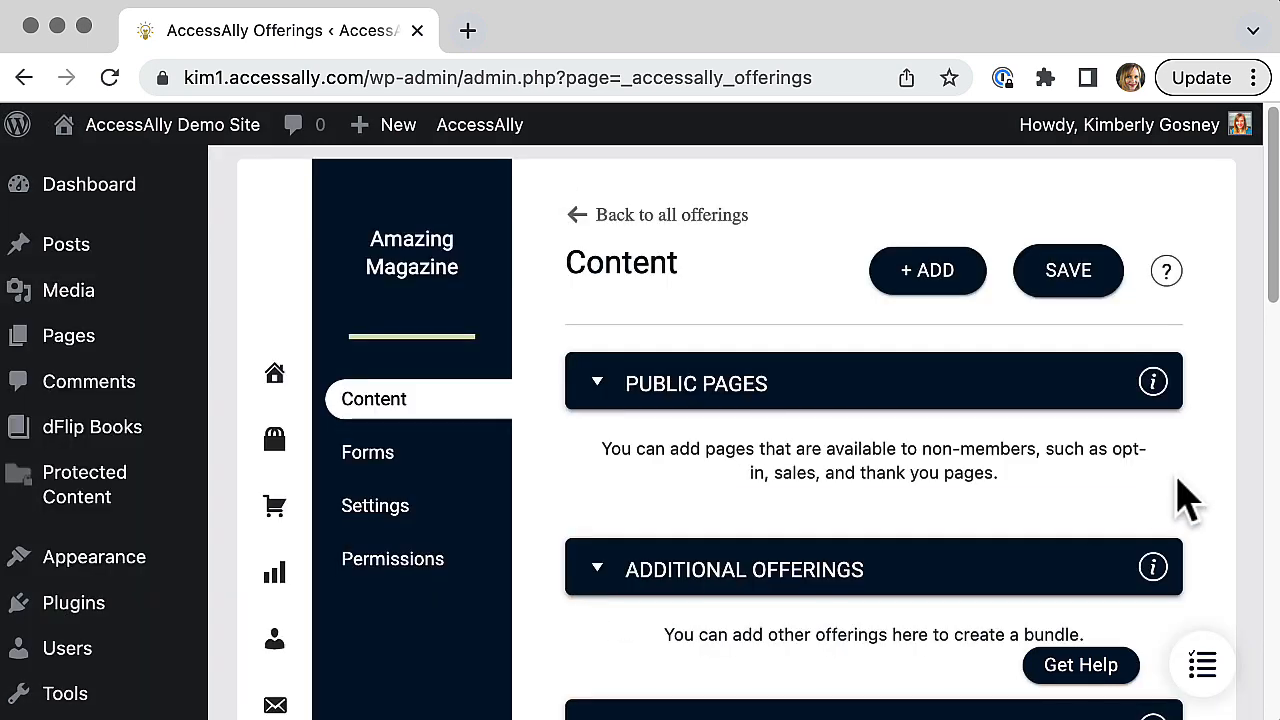
Step: Set the Issue 3 module to be released after a delay of 30 days
{"action": "scroll", "coordinate": [1275, 285], "scroll_direction": "down", "scroll_amount": 15}
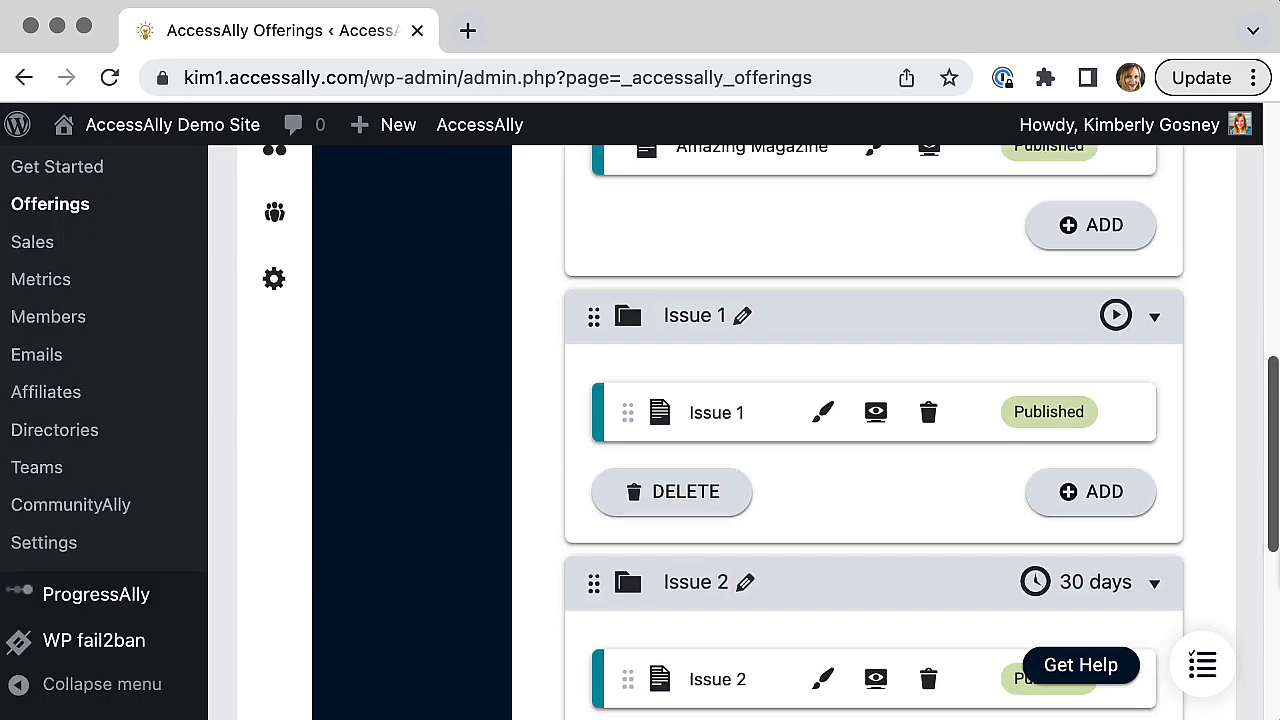
{"action": "scroll", "coordinate": [1226, 500], "scroll_direction": "down", "scroll_amount": 2}
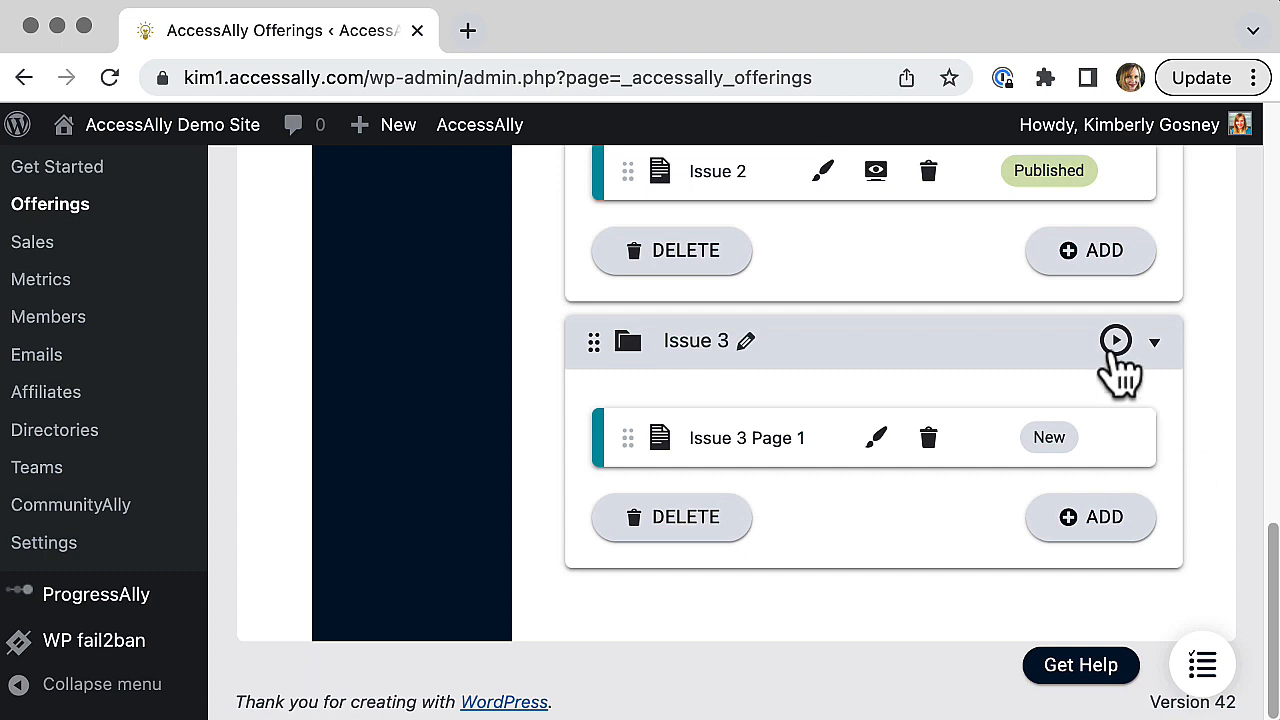
{"action": "left_click", "coordinate": [1113, 343]}
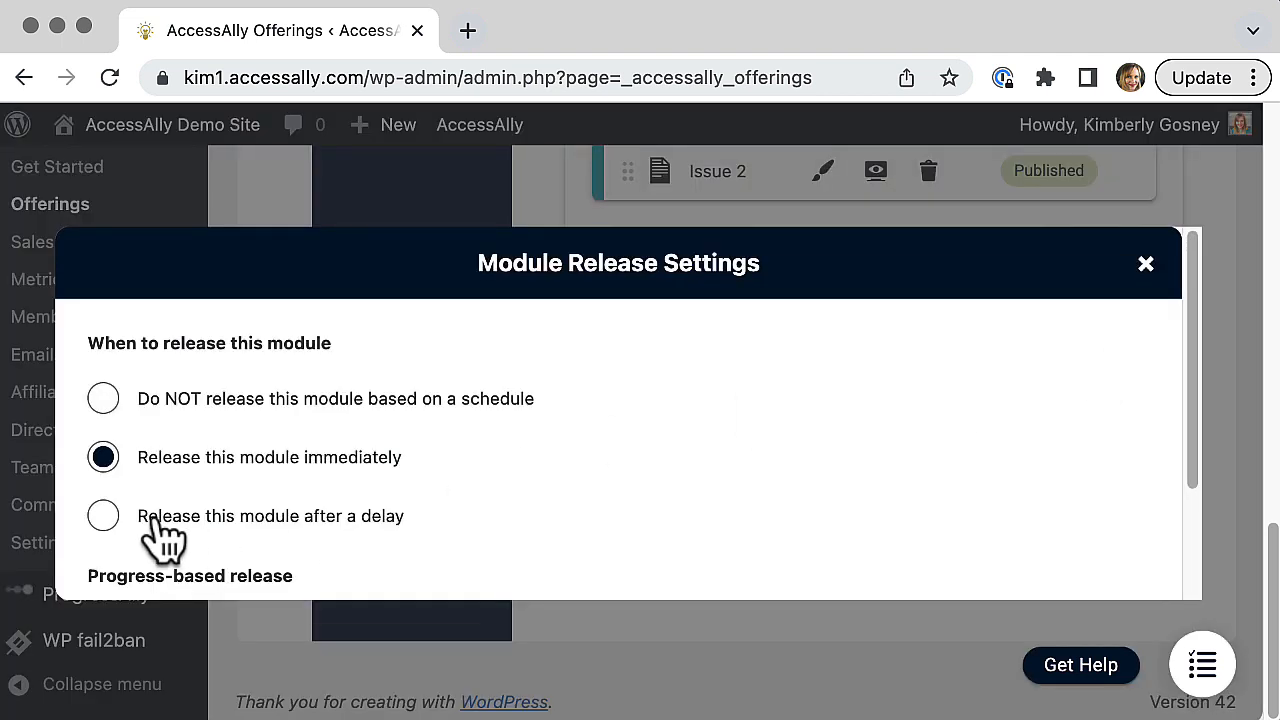
{"action": "left_click", "coordinate": [105, 516]}
{"action": "scroll", "coordinate": [709, 523], "scroll_direction": "down", "scroll_amount": 3}
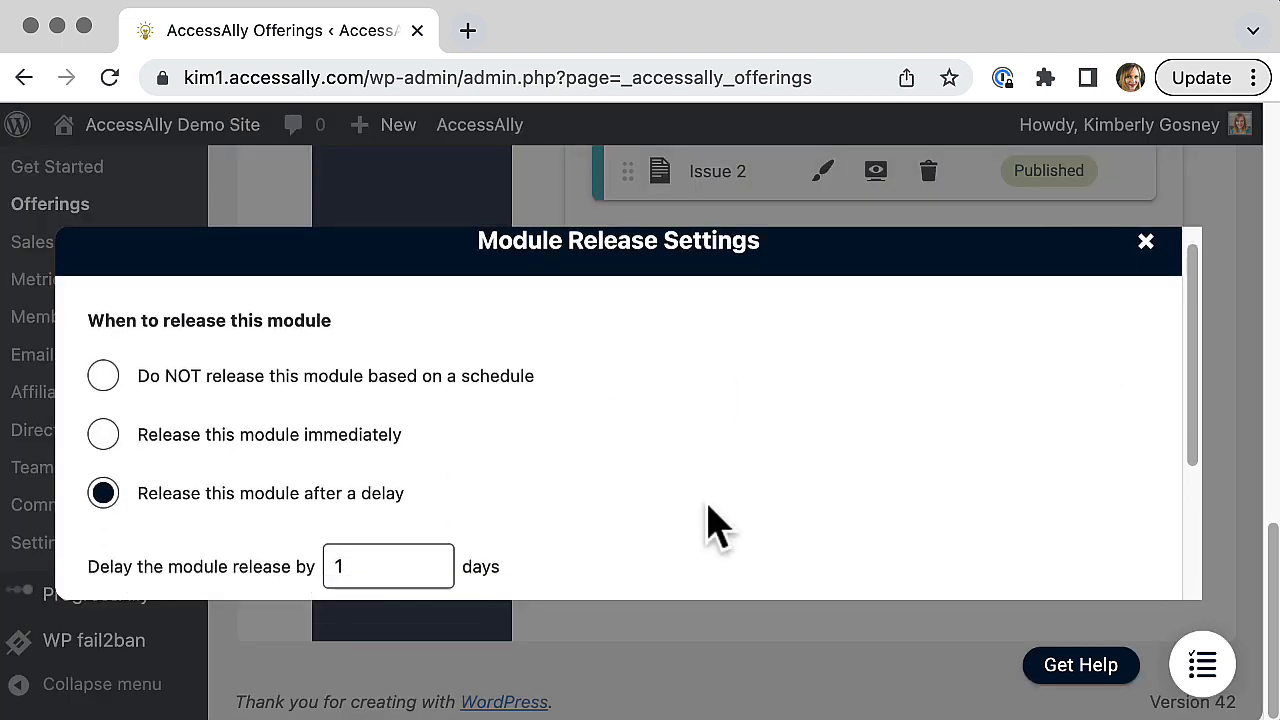
{"action": "double_click", "coordinate": [362, 437]}
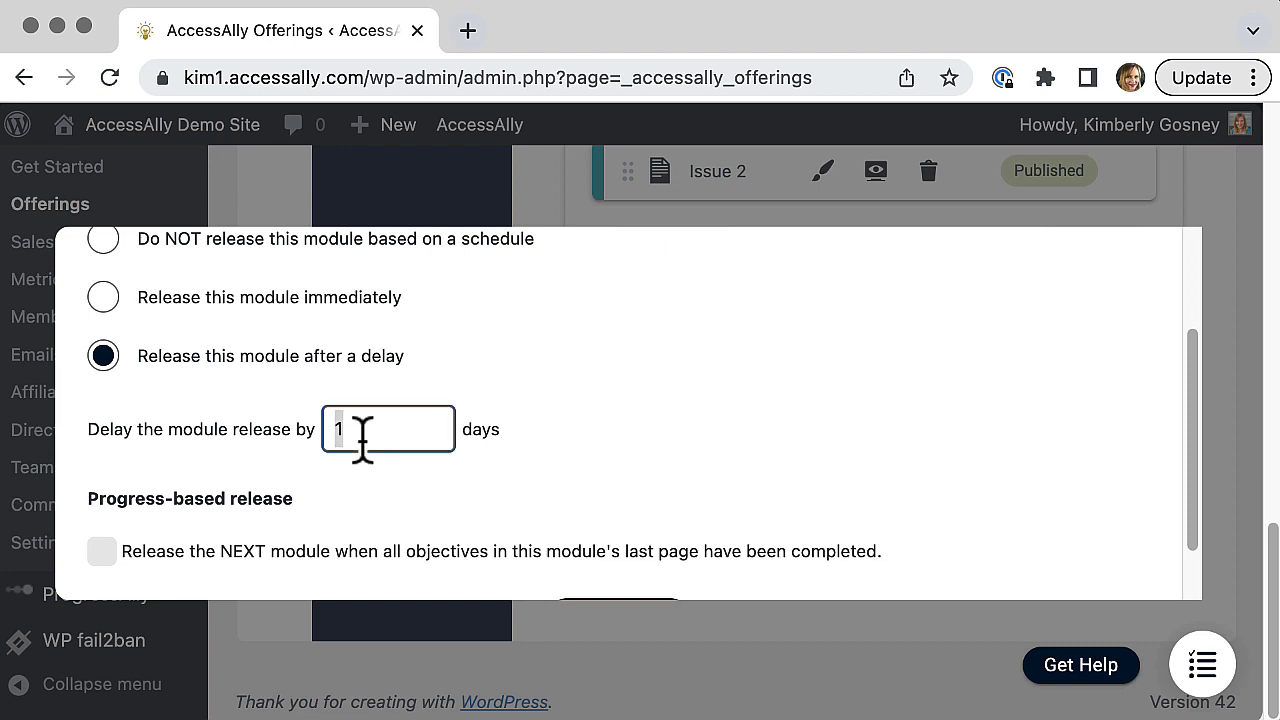
{"action": "type", "text": "30"}
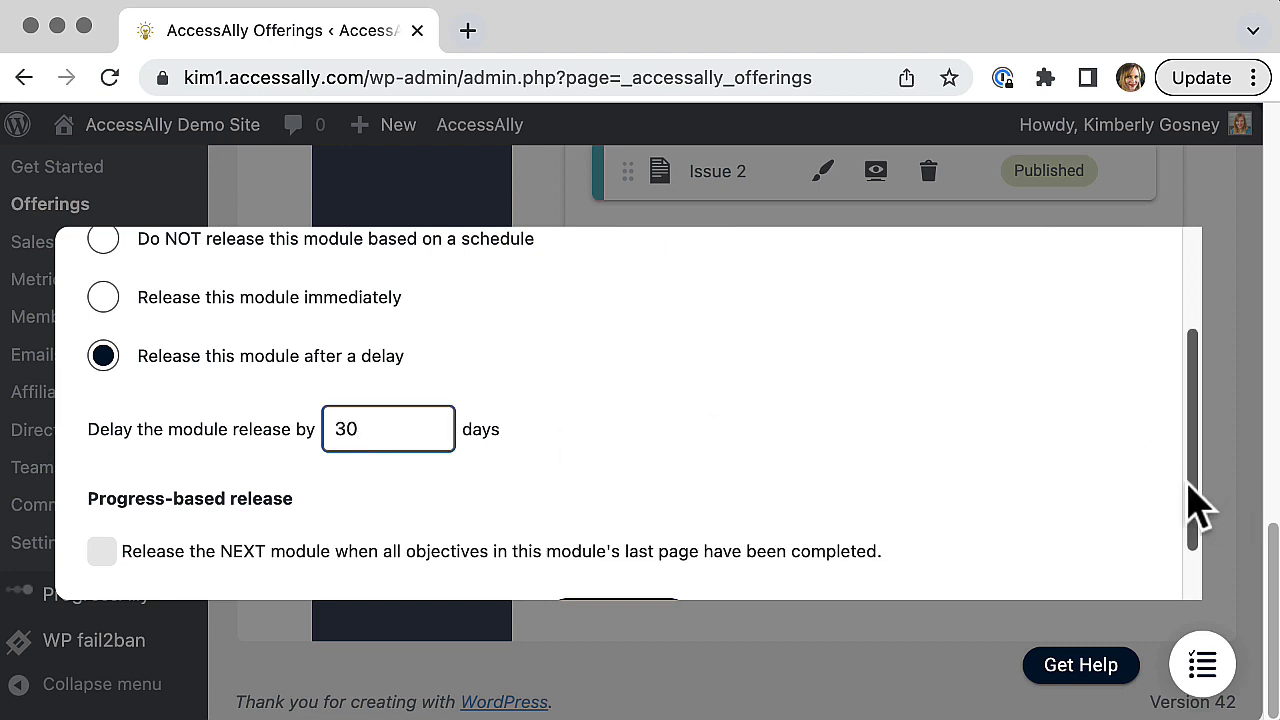
{"action": "left_click_drag", "start_coordinate": [1191, 508], "coordinate": [1194, 571]}
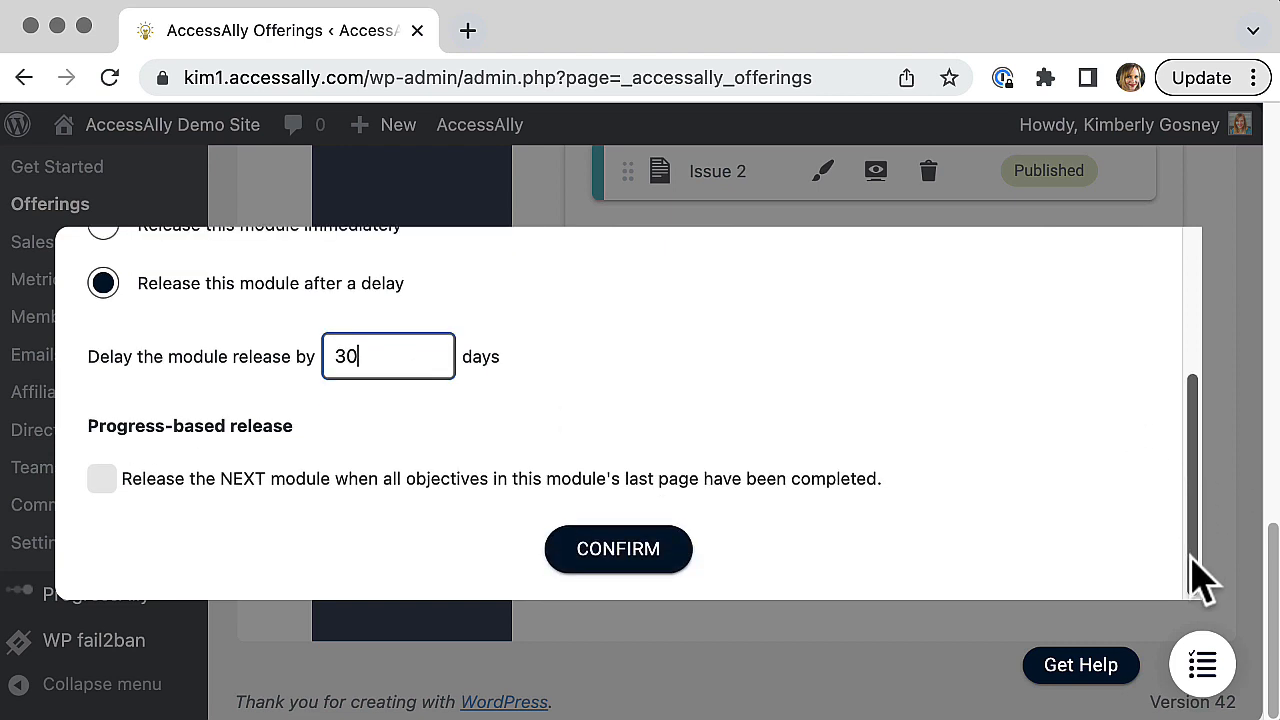
{"action": "left_click", "coordinate": [668, 552]}
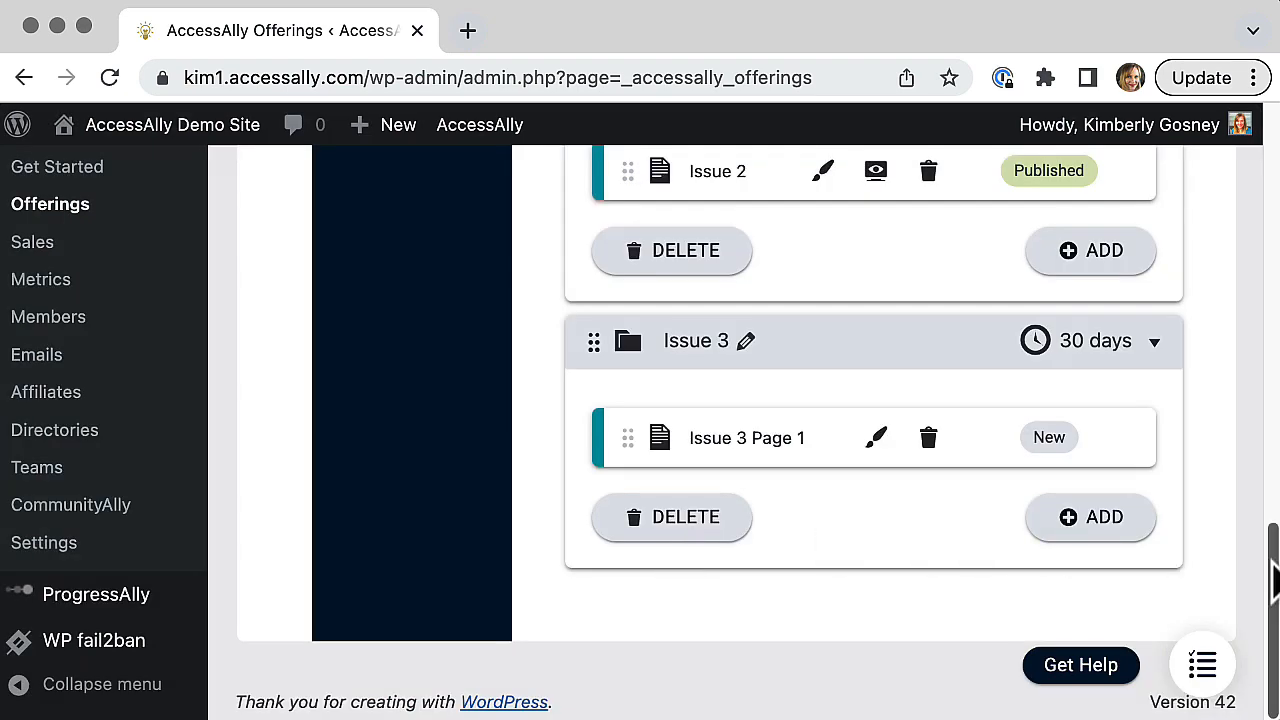
Step: Create the Issue 3 module's new page with the title Issue 3 and save the Amazing Magazine offering
{"action": "left_click_drag", "start_coordinate": [1272, 580], "coordinate": [1201, 343]}
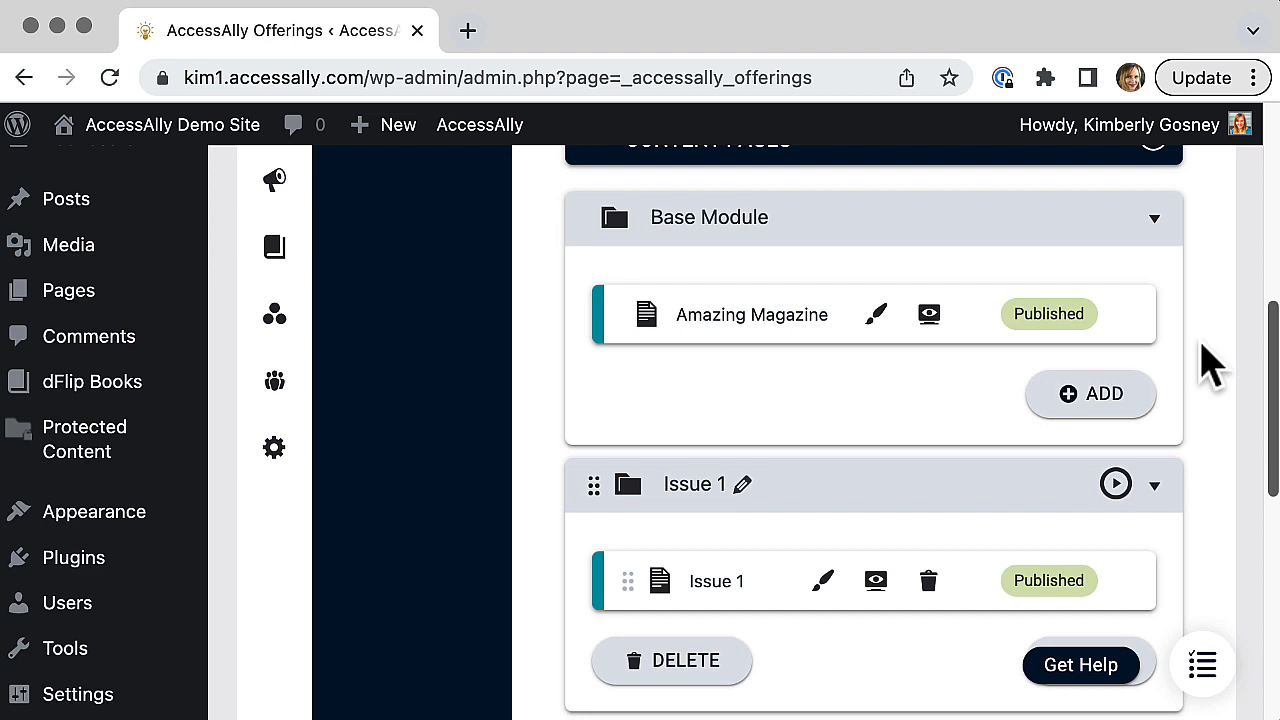
{"action": "scroll", "coordinate": [1210, 365], "scroll_direction": "down", "scroll_amount": 4}
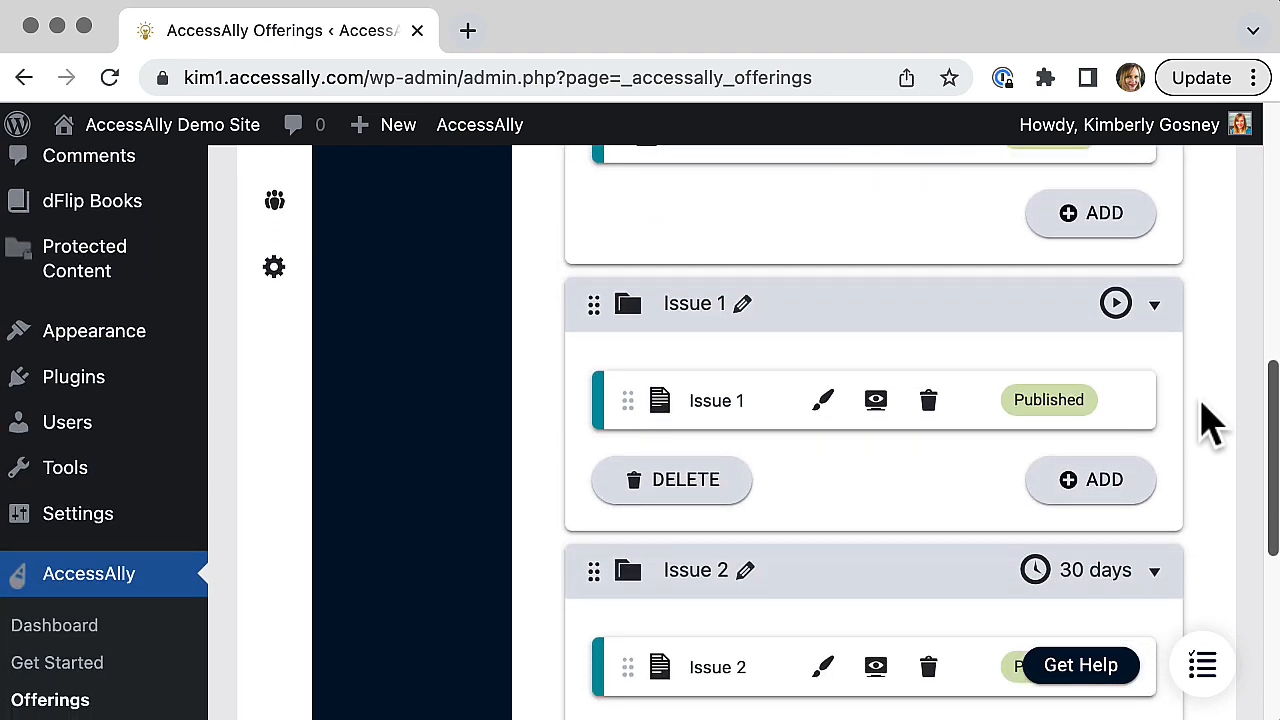
{"action": "scroll", "coordinate": [1210, 450], "scroll_direction": "down", "scroll_amount": 4}
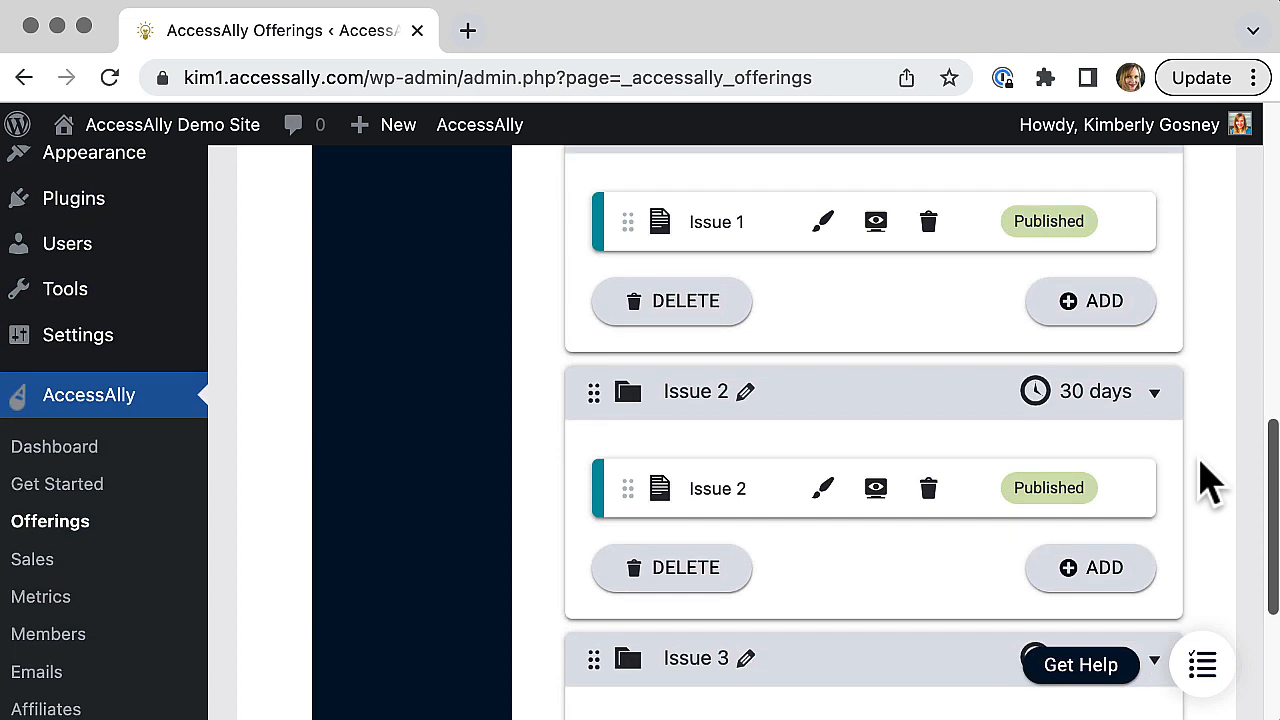
{"action": "scroll", "coordinate": [1205, 500], "scroll_direction": "down", "scroll_amount": 4}
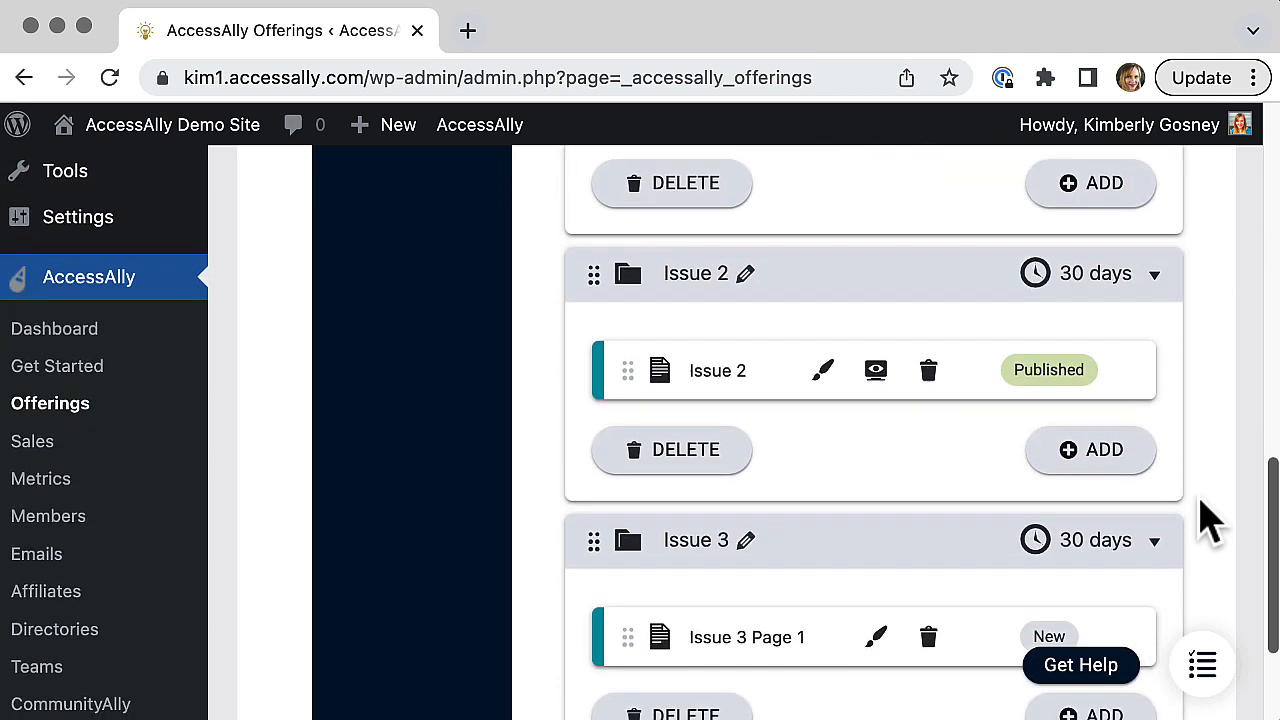
{"action": "scroll", "coordinate": [1210, 540], "scroll_direction": "down", "scroll_amount": 1}
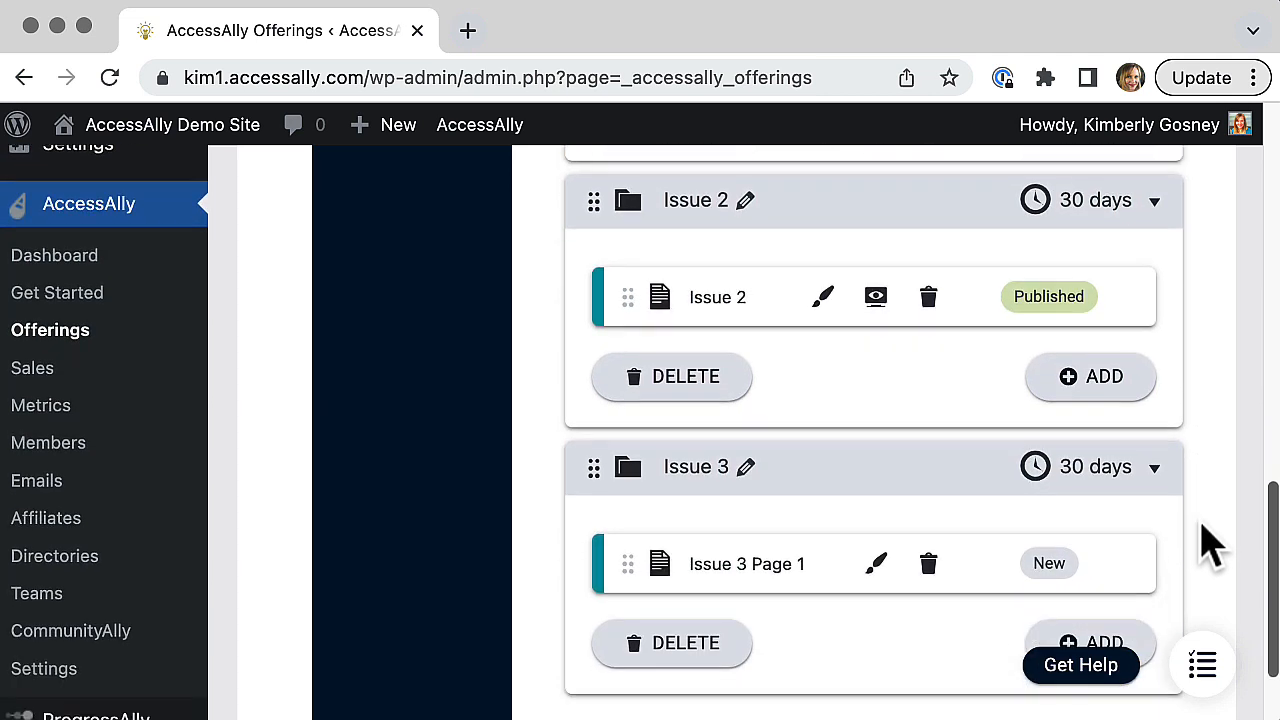
{"action": "left_click", "coordinate": [872, 574]}
{"action": "left_click_drag", "start_coordinate": [169, 516], "coordinate": [297, 517]}
{"action": "key", "text": "BackSpace"}
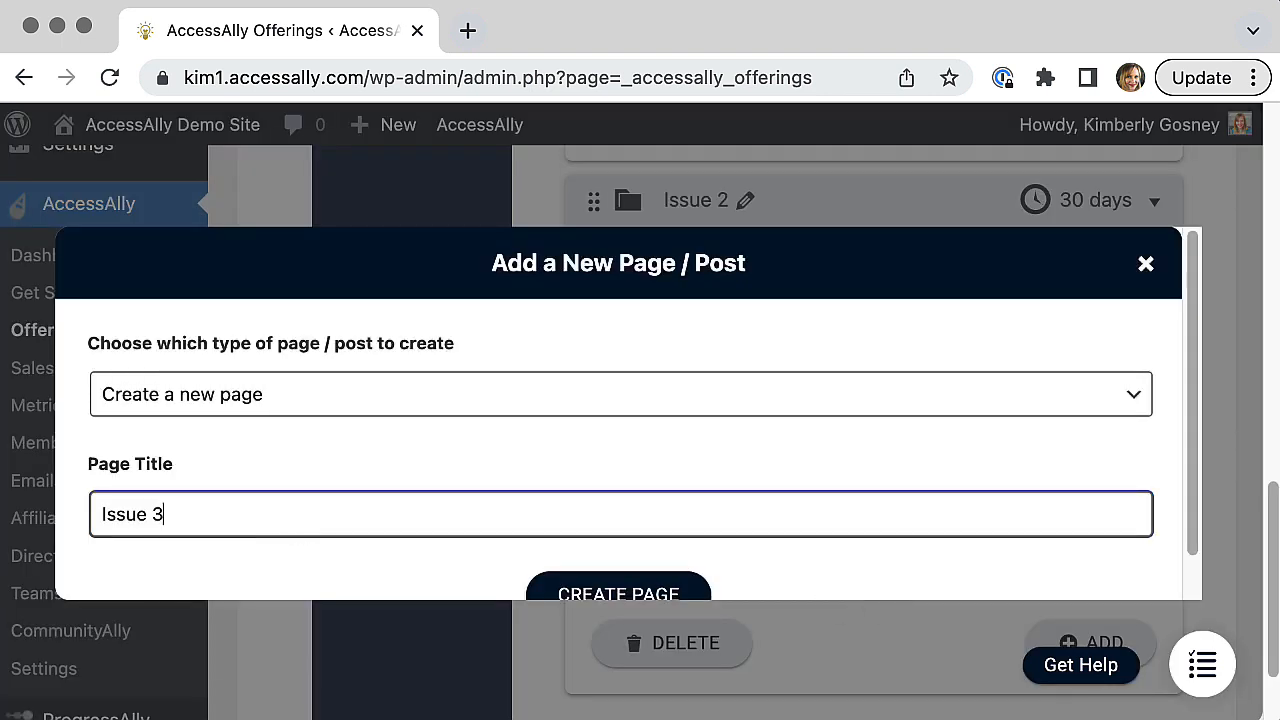
{"action": "left_click", "coordinate": [596, 595]}
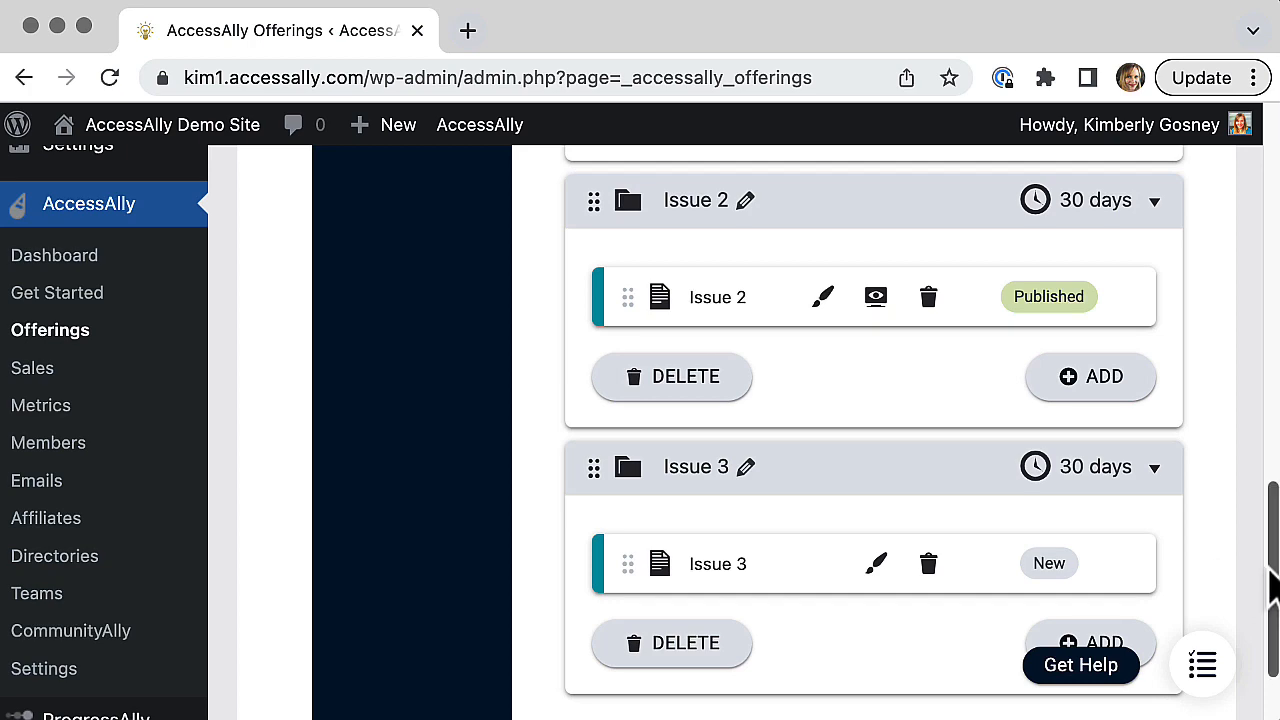
{"action": "left_click_drag", "start_coordinate": [1272, 585], "coordinate": [1195, 200]}
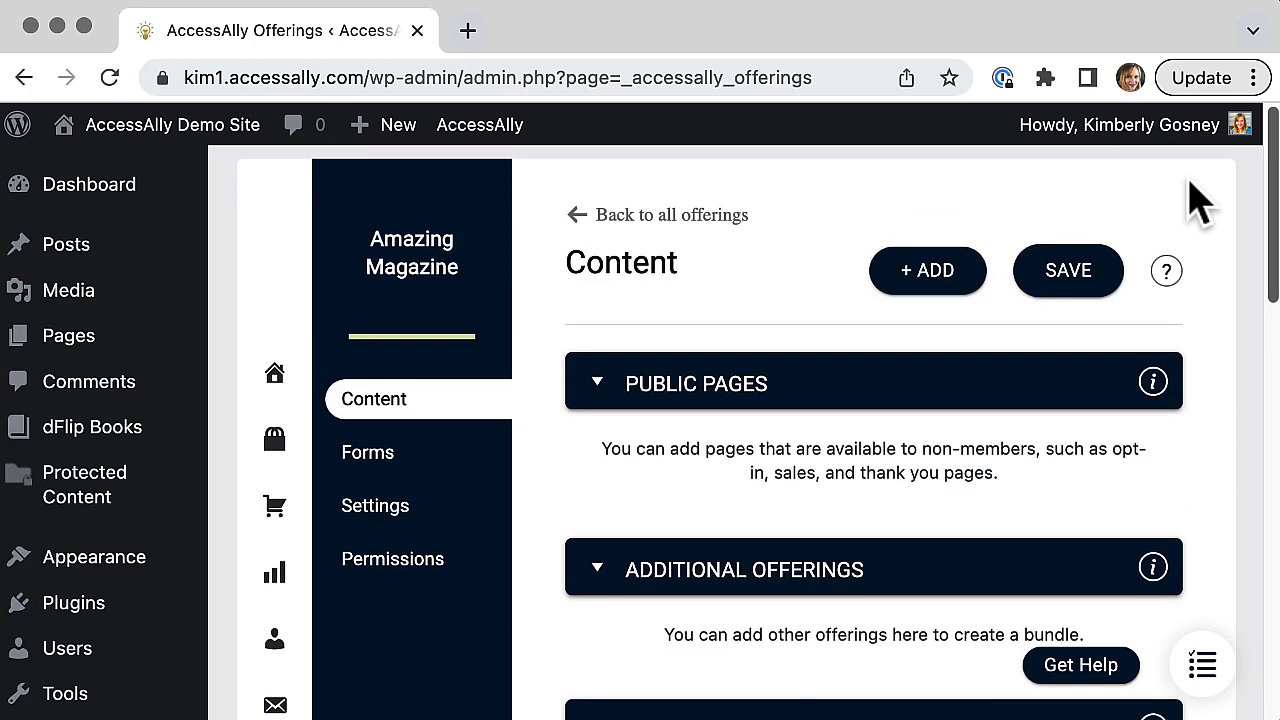
{"action": "left_click", "coordinate": [1080, 272]}
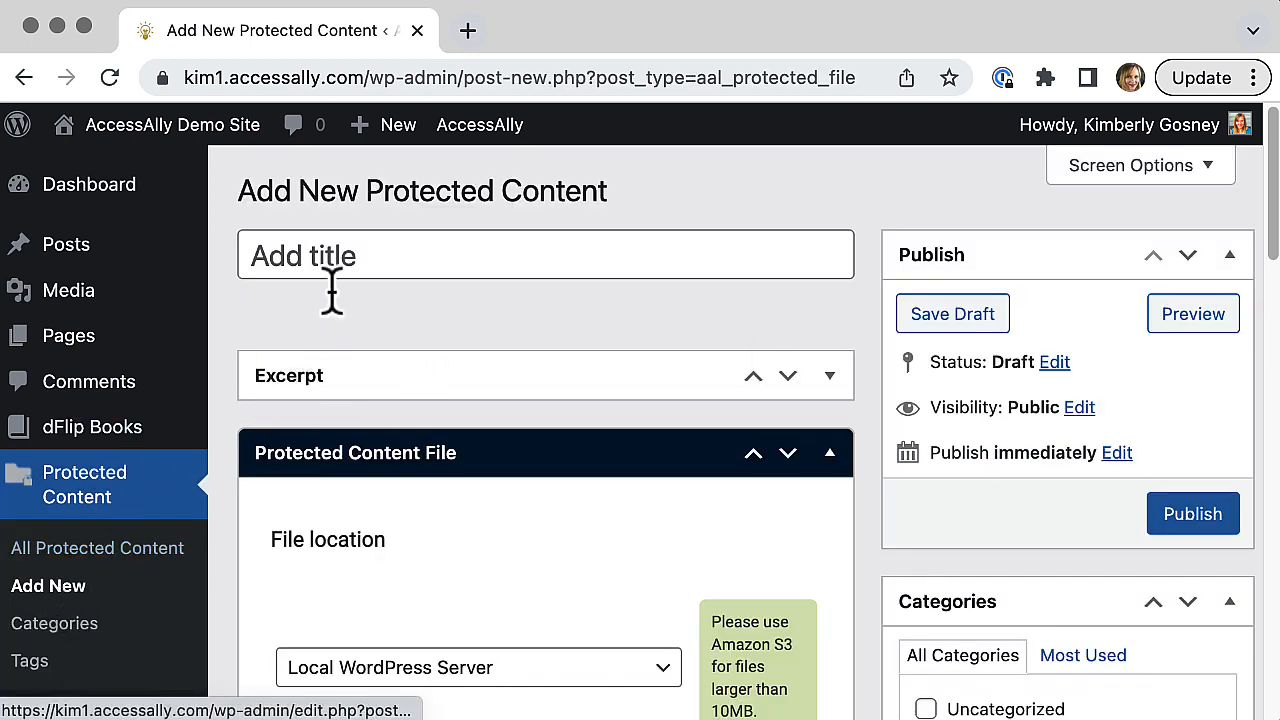
Step: Title the new protected content item Issue 3
{"action": "left_click", "coordinate": [369, 256]}
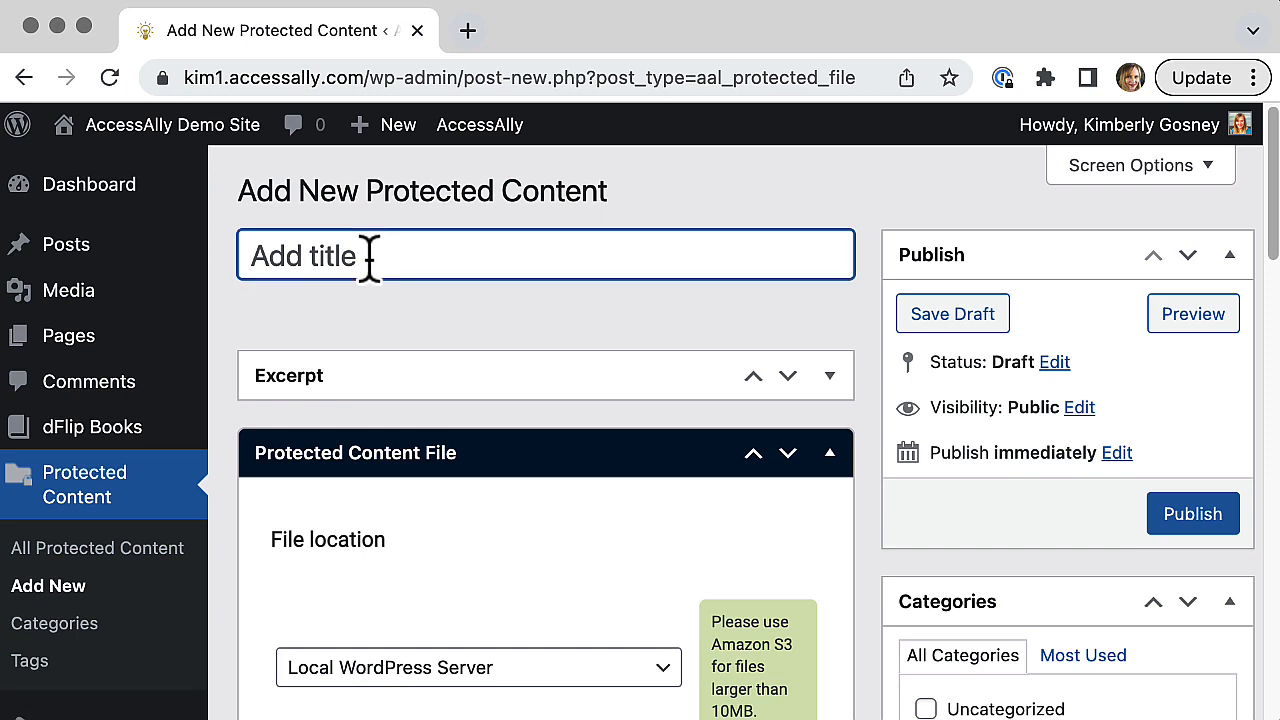
{"action": "type", "text": "Issue 2"}
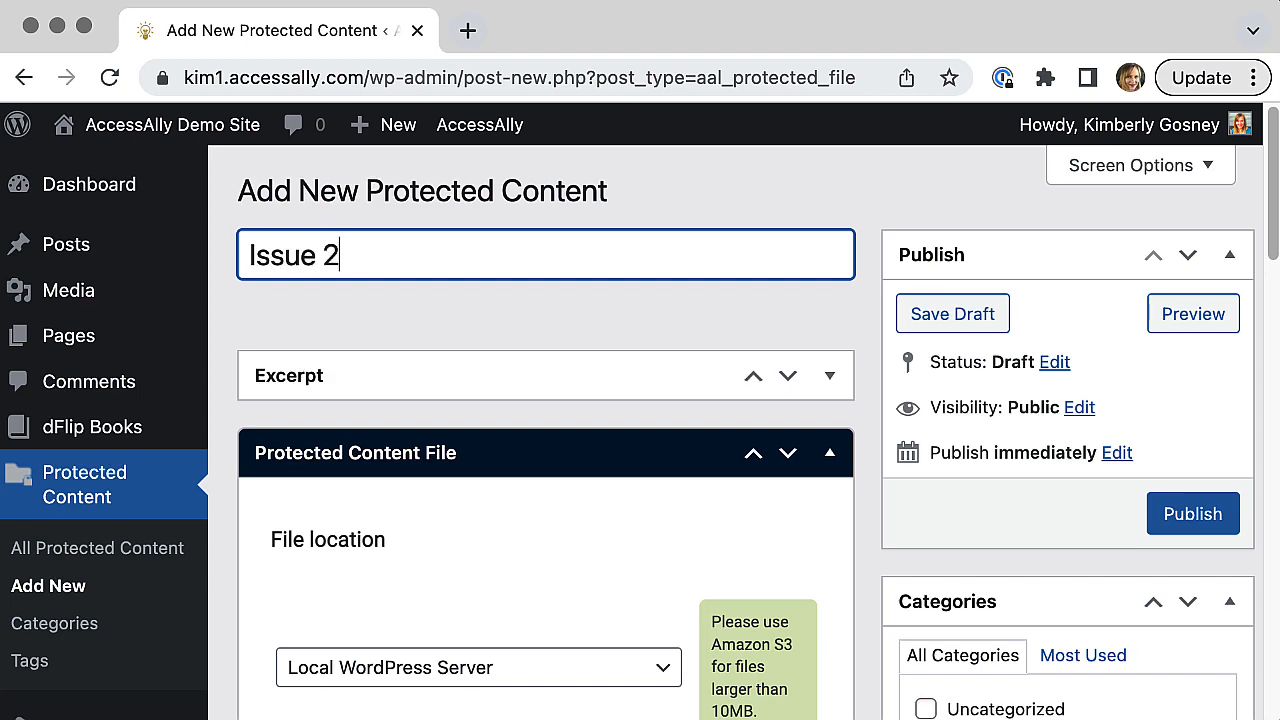
{"action": "key", "text": "BackSpace"}
{"action": "type", "text": "3"}
{"action": "left_click", "coordinate": [503, 323]}
Step: Upload Amazing Magazine Issue 3.pdf as the protected content file
{"action": "scroll", "coordinate": [512, 330], "scroll_direction": "down", "scroll_amount": 10}
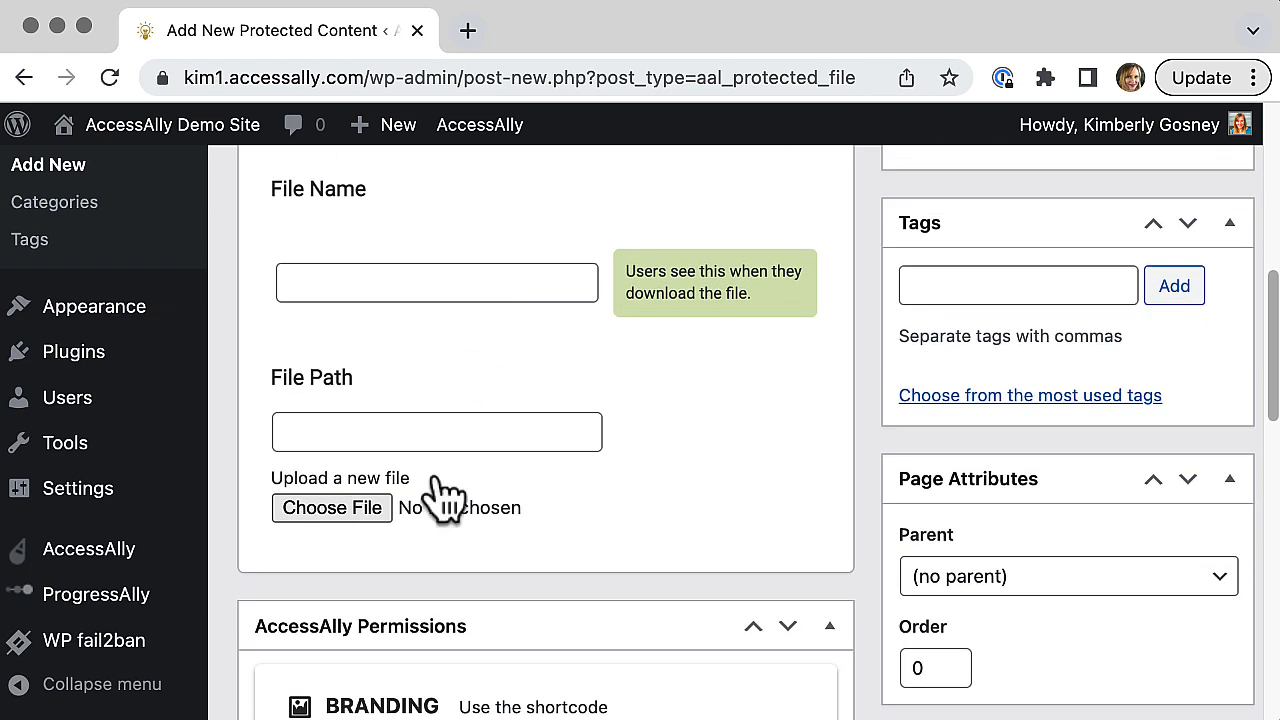
{"action": "left_click", "coordinate": [368, 522]}
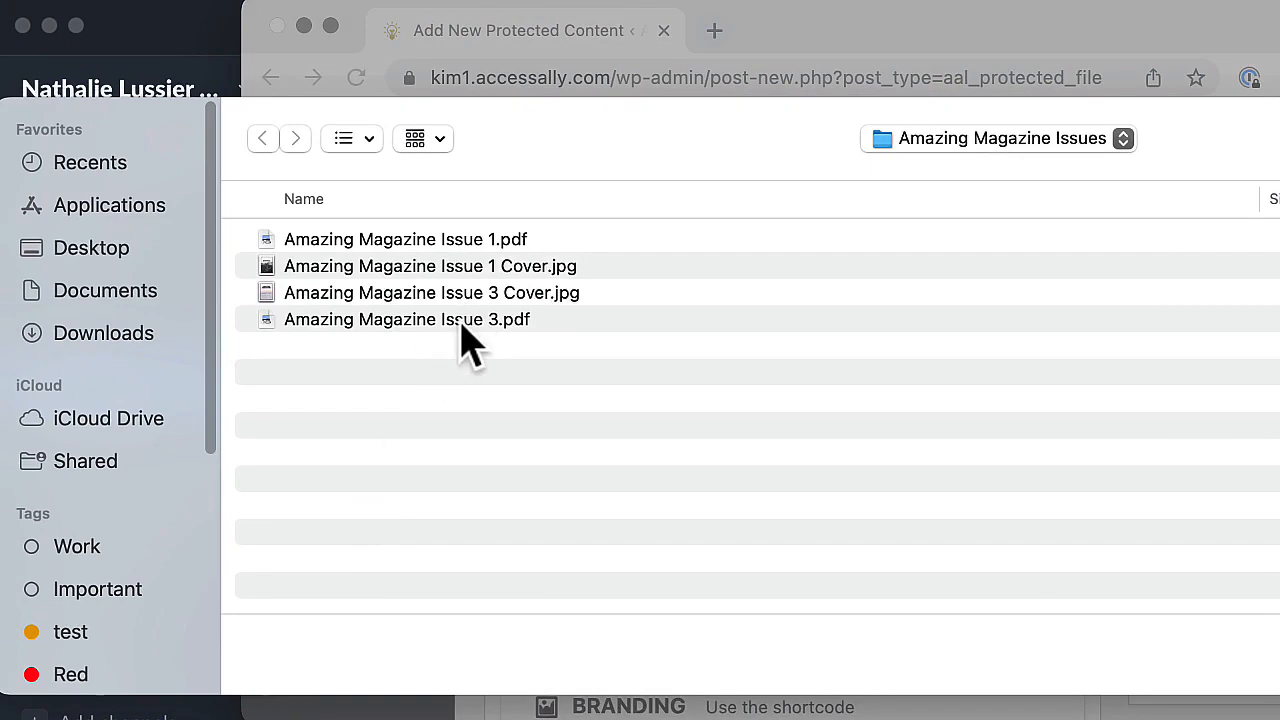
{"action": "double_click", "coordinate": [460, 320]}
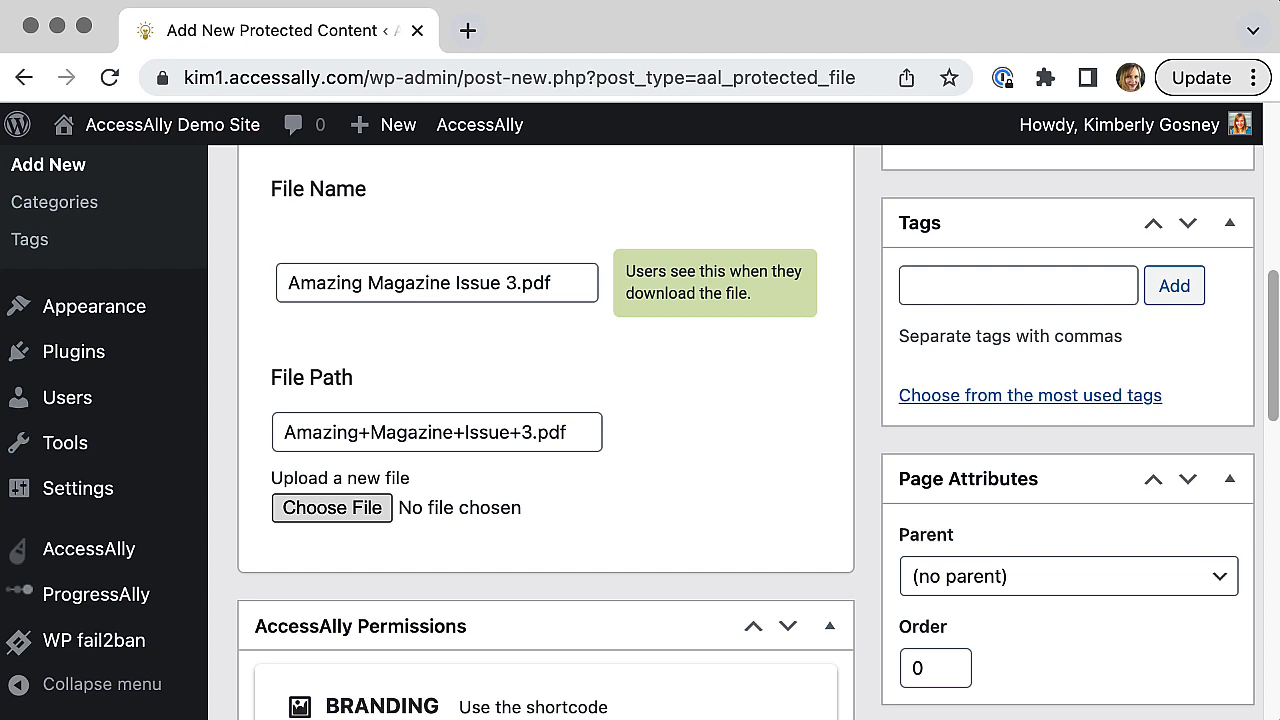
Step: Enable customized icon text for the protected content and set it to Issue 3
{"action": "left_click_drag", "start_coordinate": [1275, 412], "coordinate": [1275, 450]}
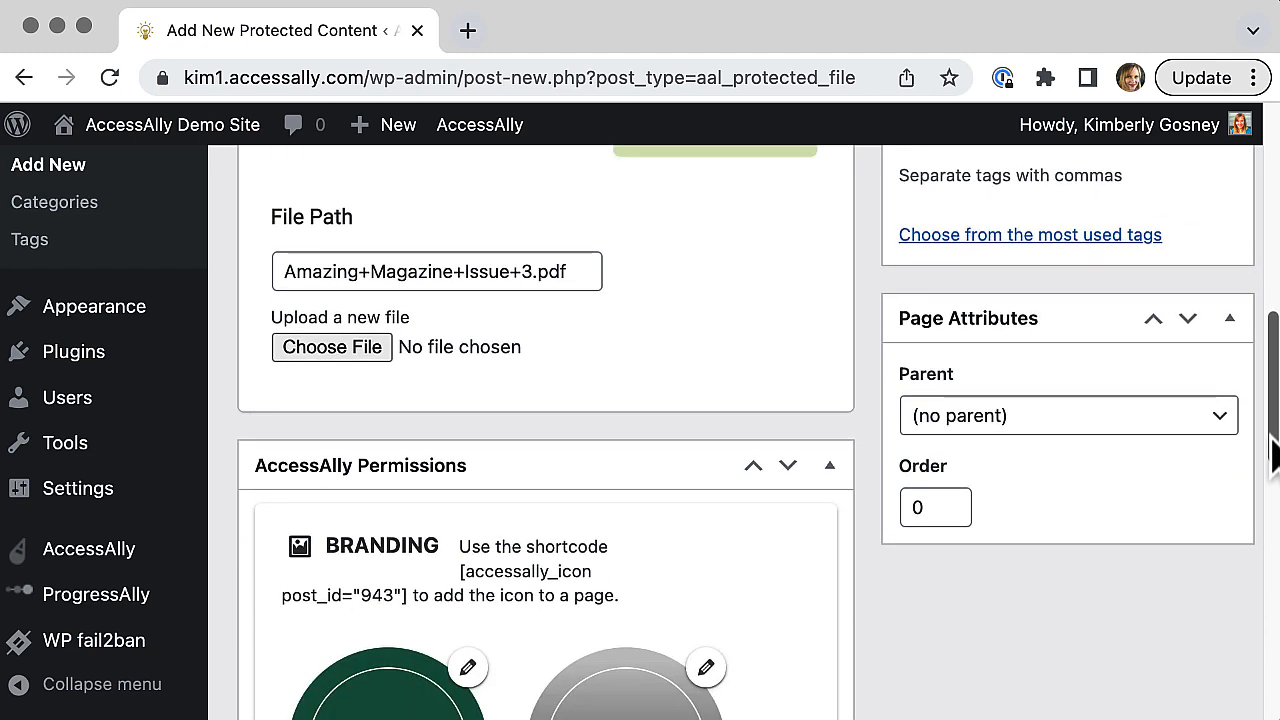
{"action": "left_click_drag", "start_coordinate": [1273, 443], "coordinate": [1275, 655]}
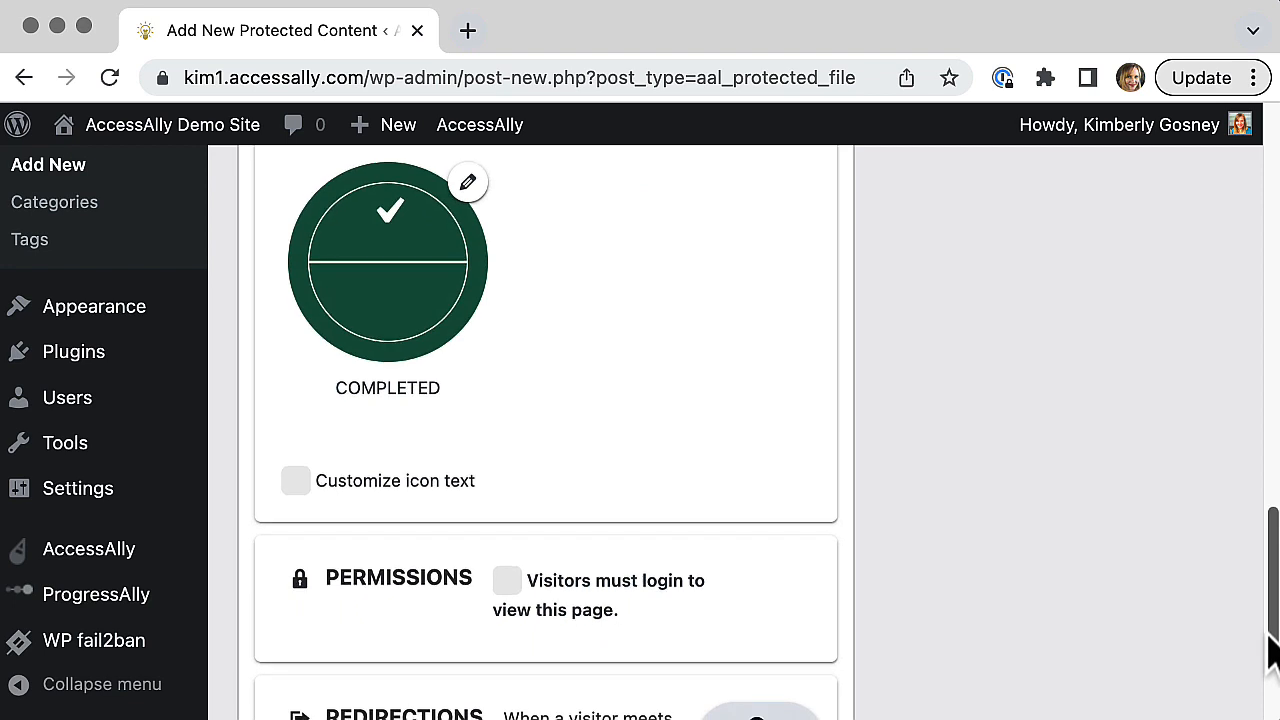
{"action": "left_click", "coordinate": [296, 482]}
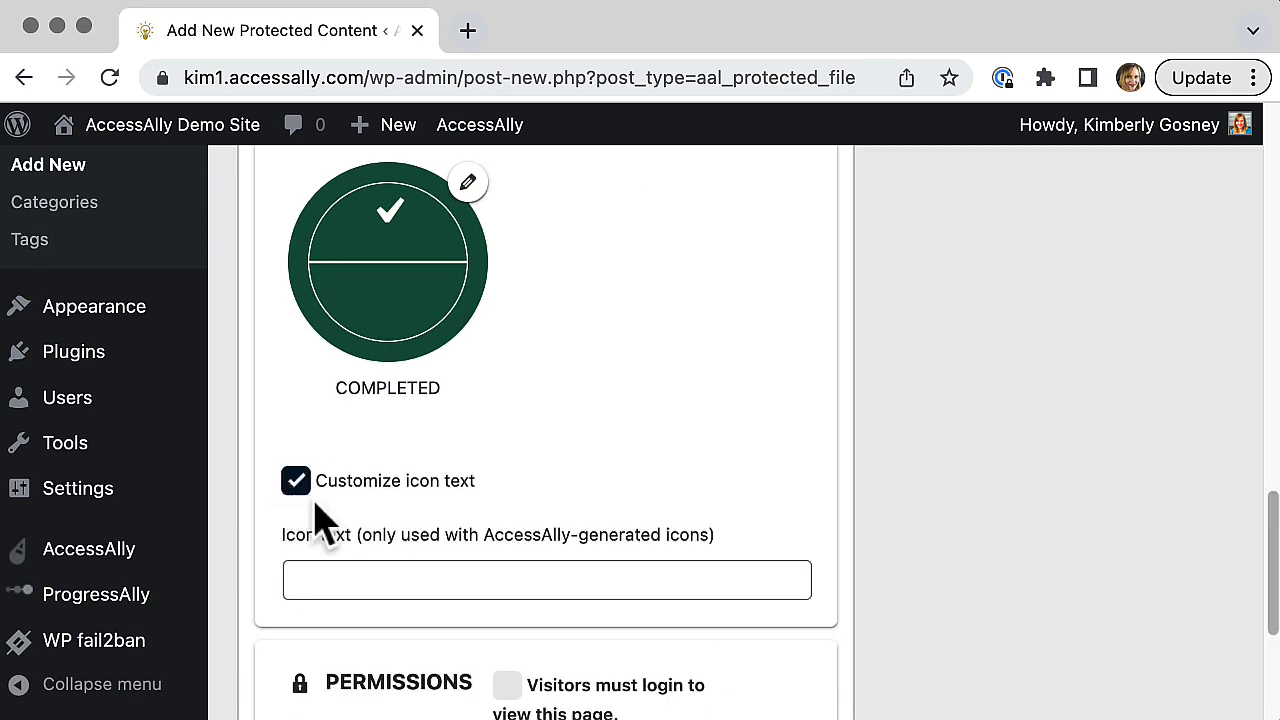
{"action": "left_click", "coordinate": [369, 578]}
{"action": "type", "text": "Iss"}
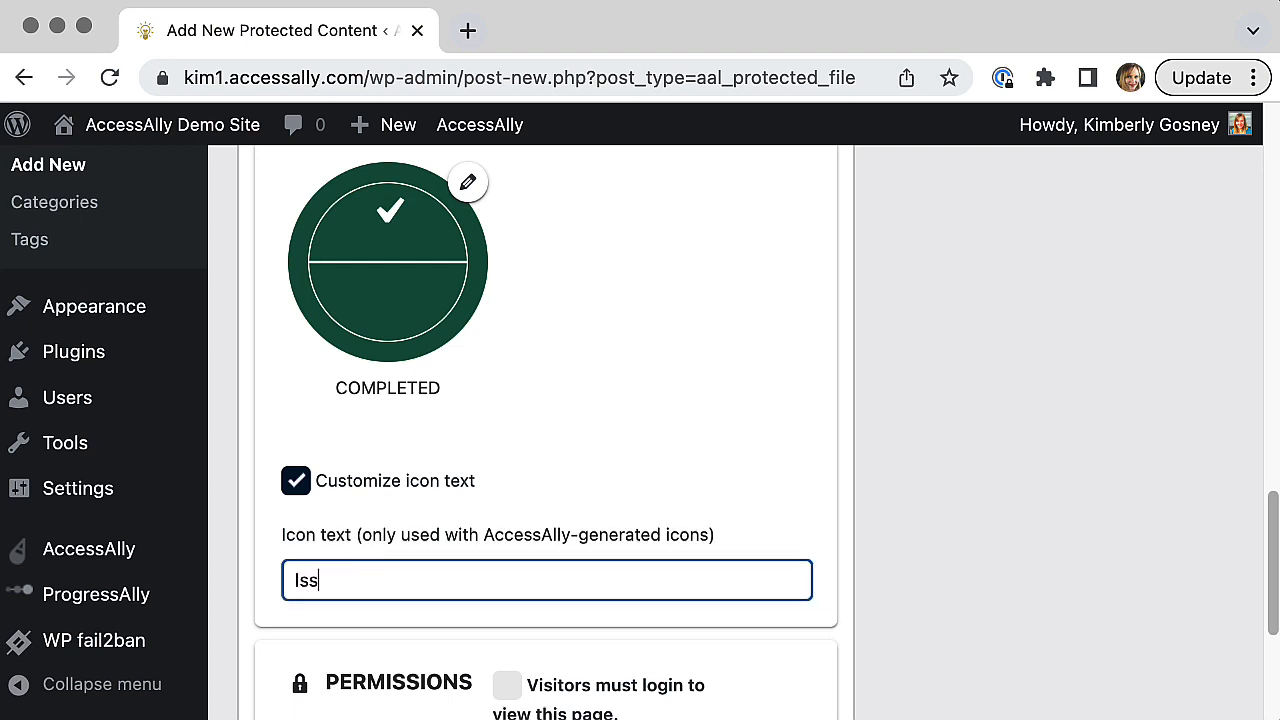
{"action": "type", "text": "ue 3"}
{"action": "left_click", "coordinate": [729, 505]}
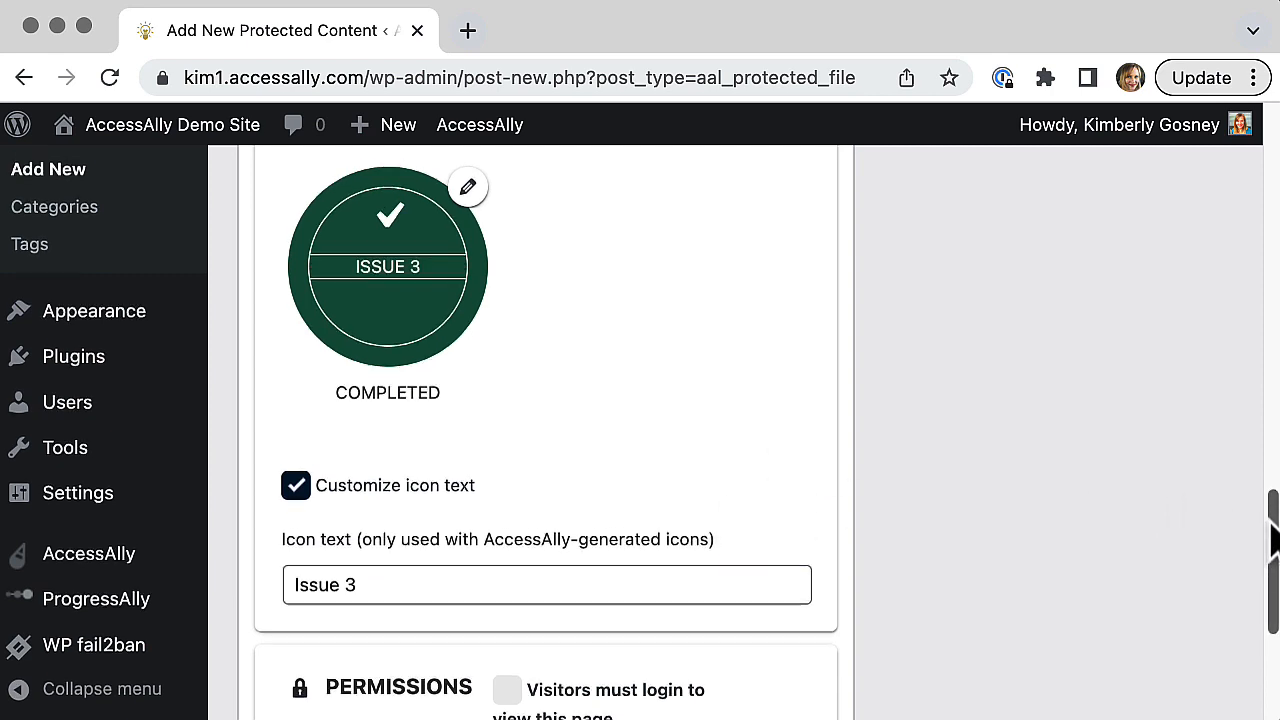
Step: View the image settings of the Available icon and close them without changes
{"action": "left_click_drag", "start_coordinate": [1272, 535], "coordinate": [1262, 467]}
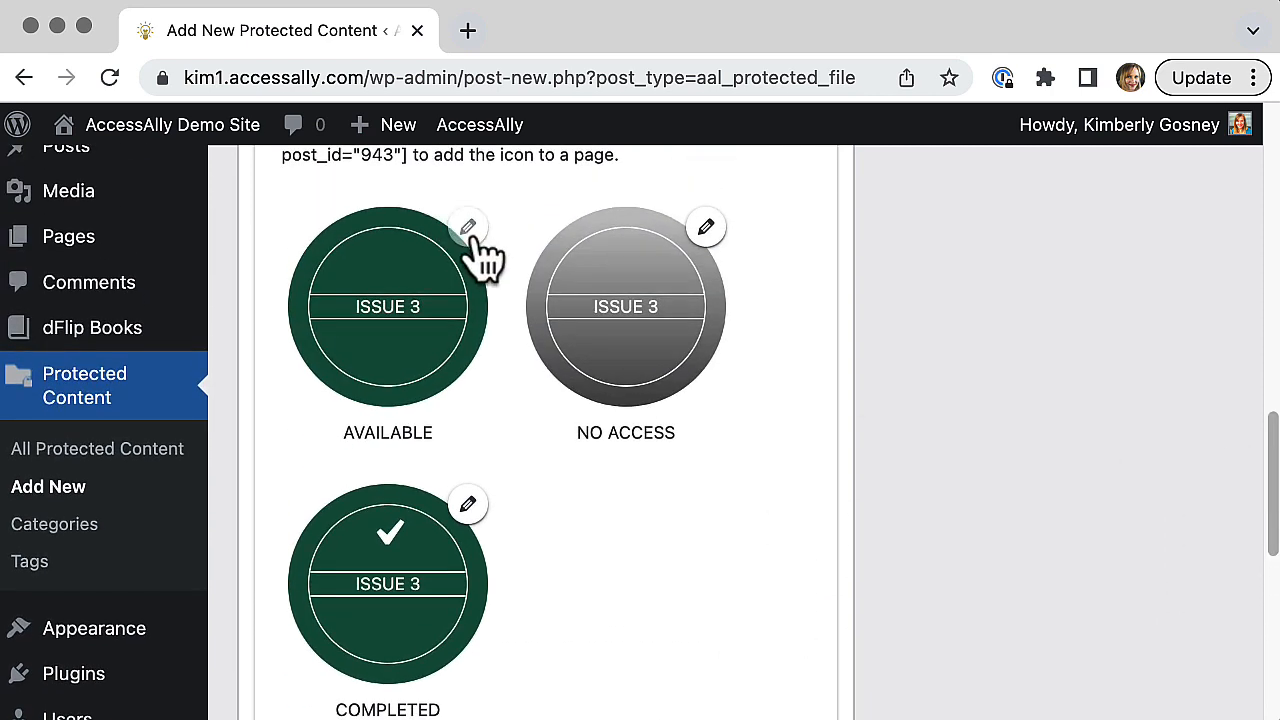
{"action": "left_click", "coordinate": [472, 236]}
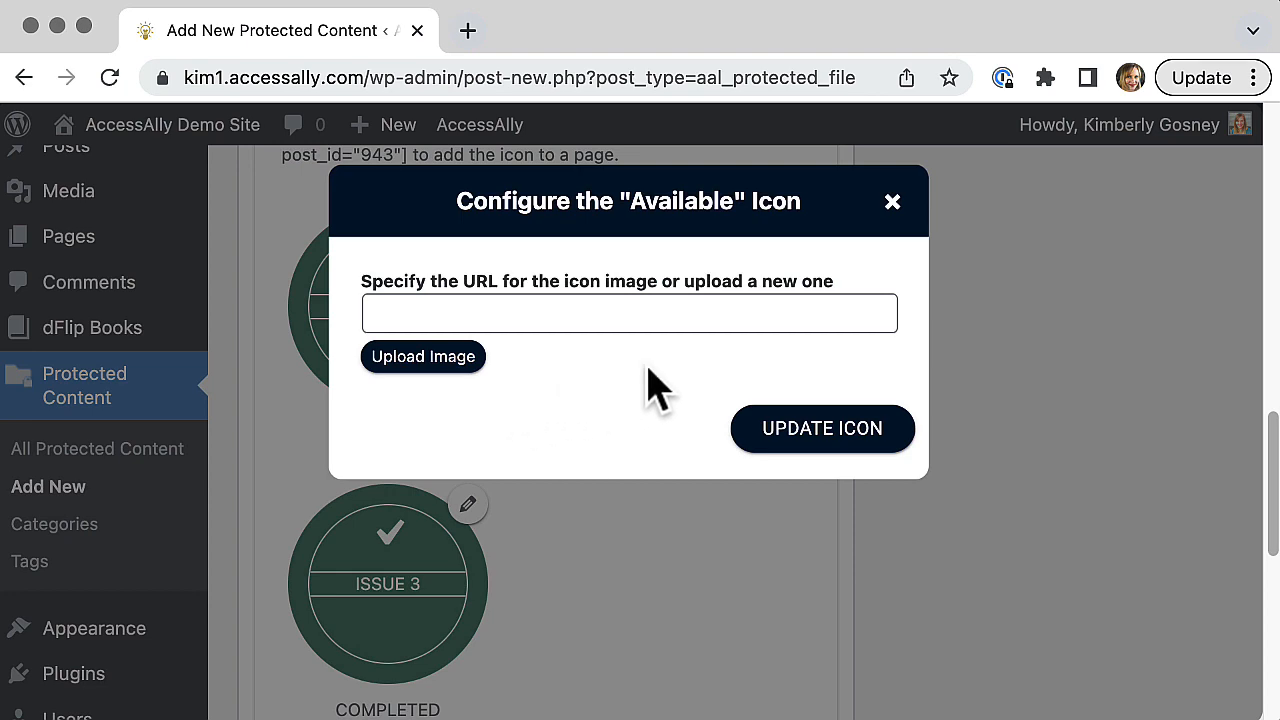
{"action": "left_click", "coordinate": [892, 201]}
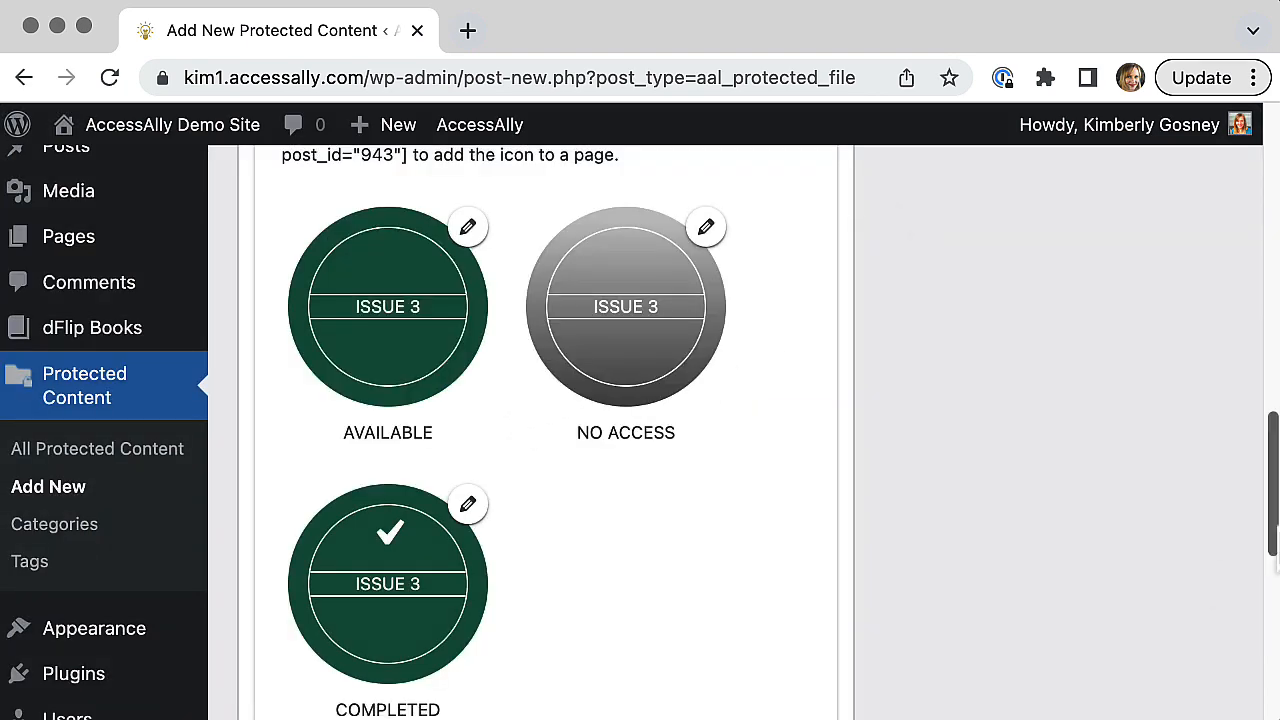
Step: Require visitors to log in to view the Issue 3 content and add Issue 3 Has Access as an access tag
{"action": "scroll", "coordinate": [1275, 540], "scroll_direction": "down", "scroll_amount": 10}
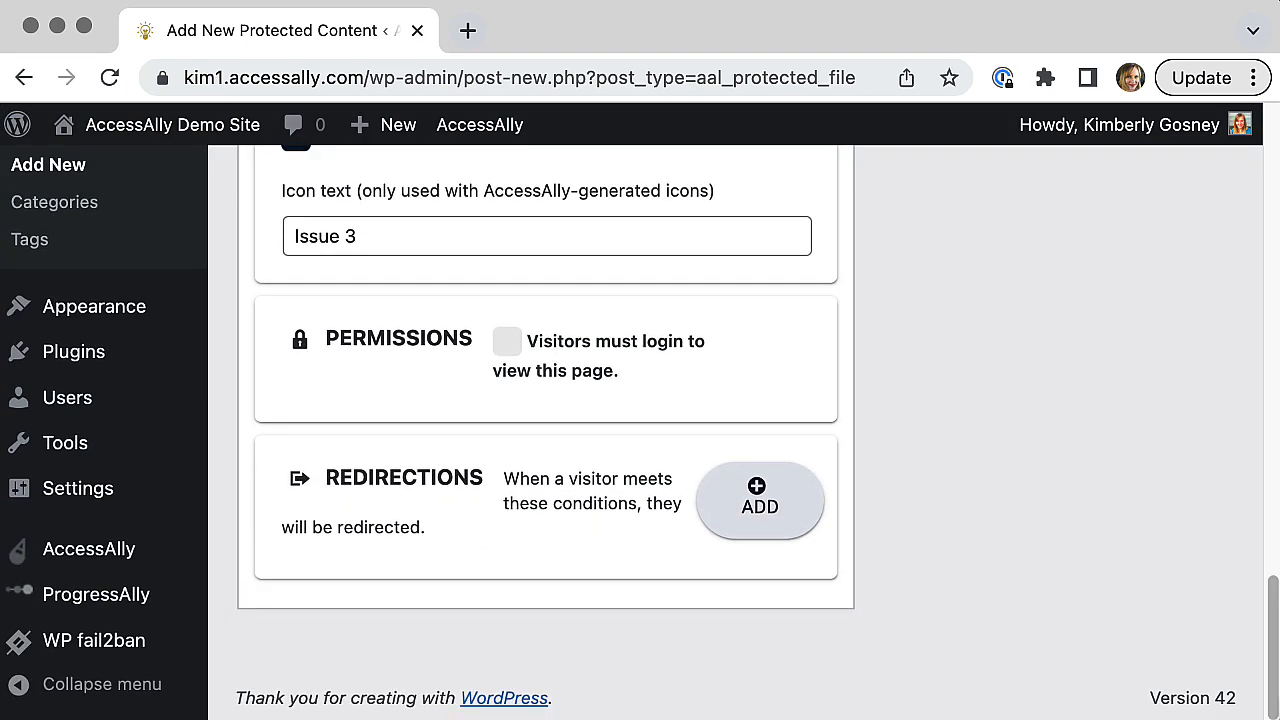
{"action": "left_click", "coordinate": [507, 343]}
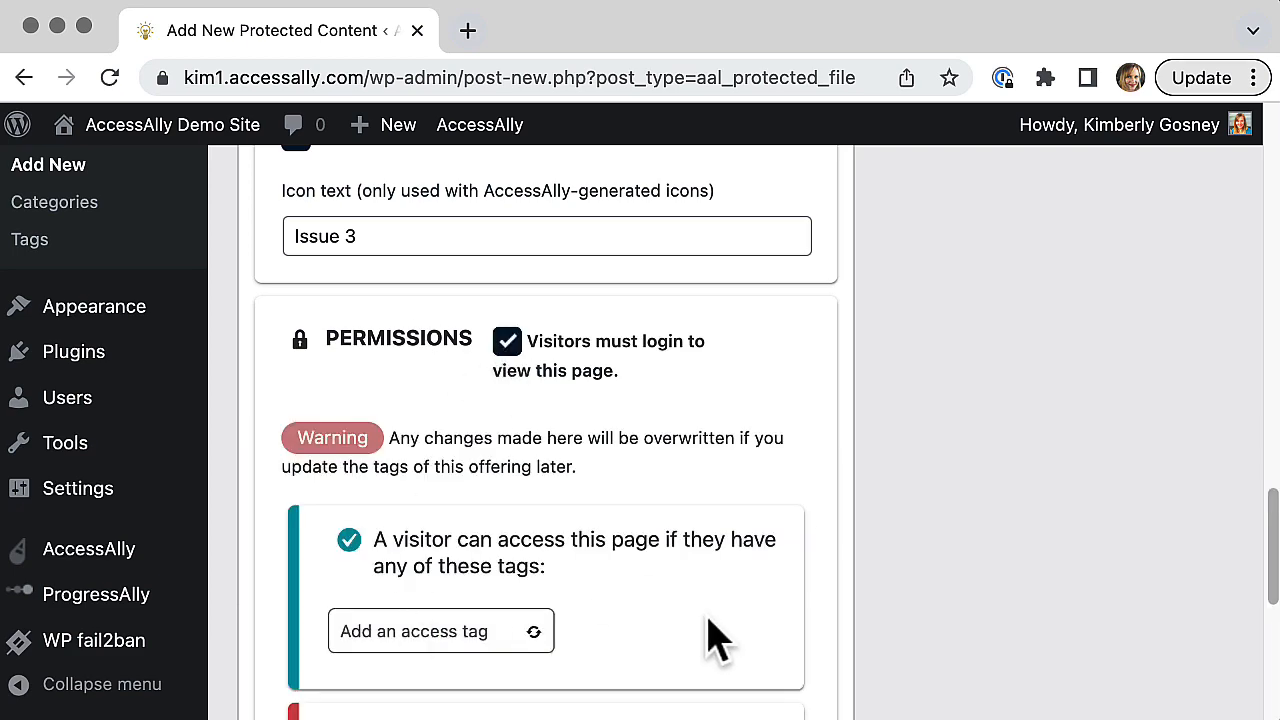
{"action": "scroll", "coordinate": [712, 634], "scroll_direction": "down", "scroll_amount": 1}
{"action": "scroll", "coordinate": [712, 634], "scroll_direction": "down", "scroll_amount": 4}
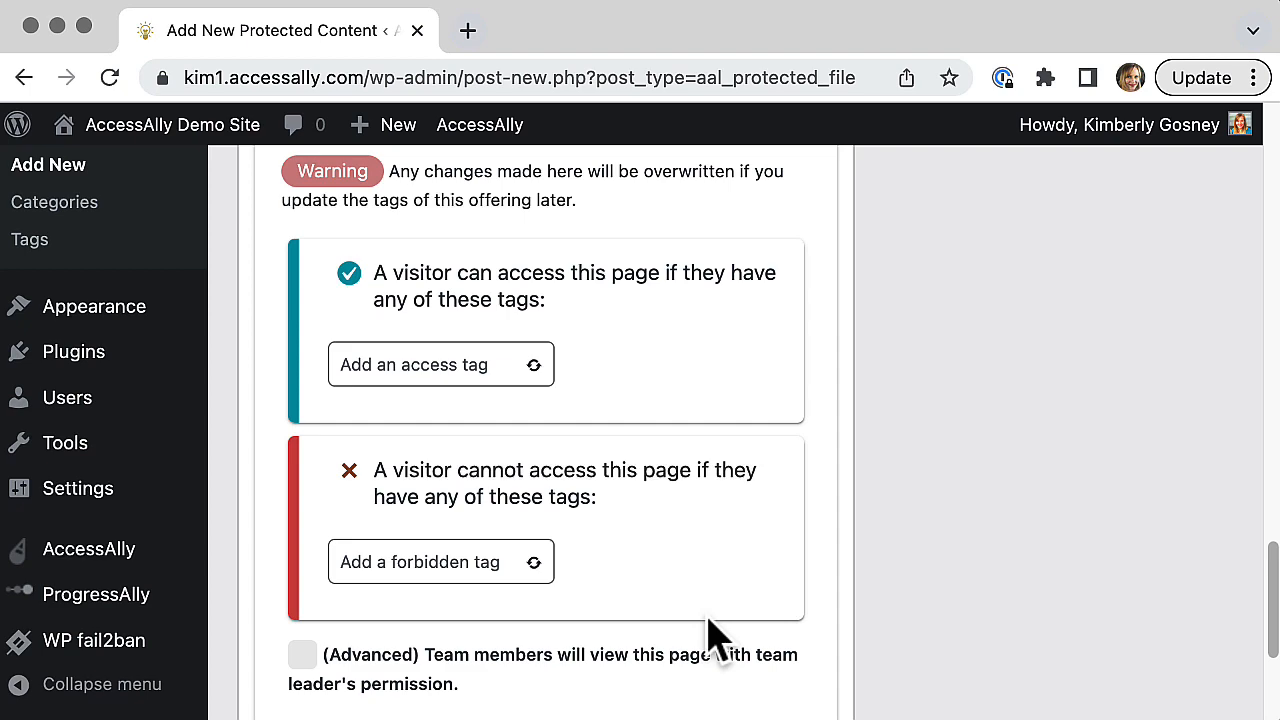
{"action": "left_click", "coordinate": [426, 362]}
{"action": "type", "text": "Uss"}
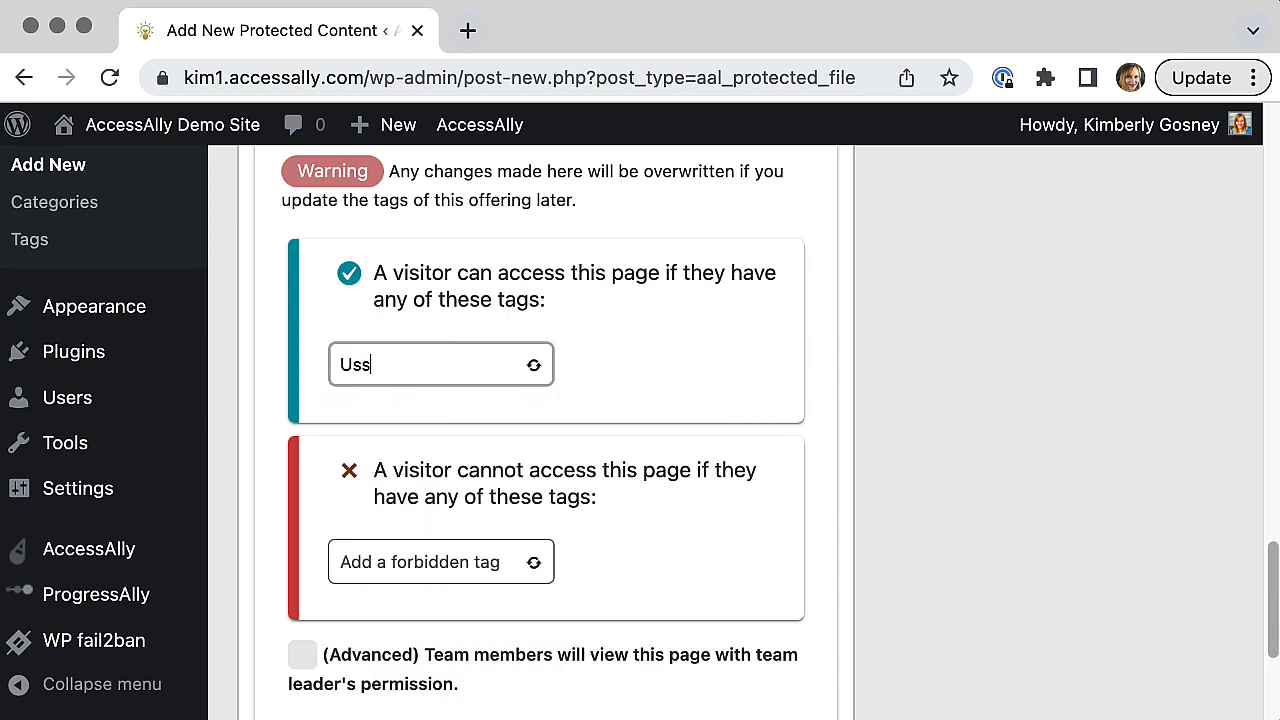
{"action": "key", "text": "BackSpace"}
{"action": "key", "text": "BackSpace"}
{"action": "key", "text": "BackSpace"}
{"action": "type", "text": "Issue"}
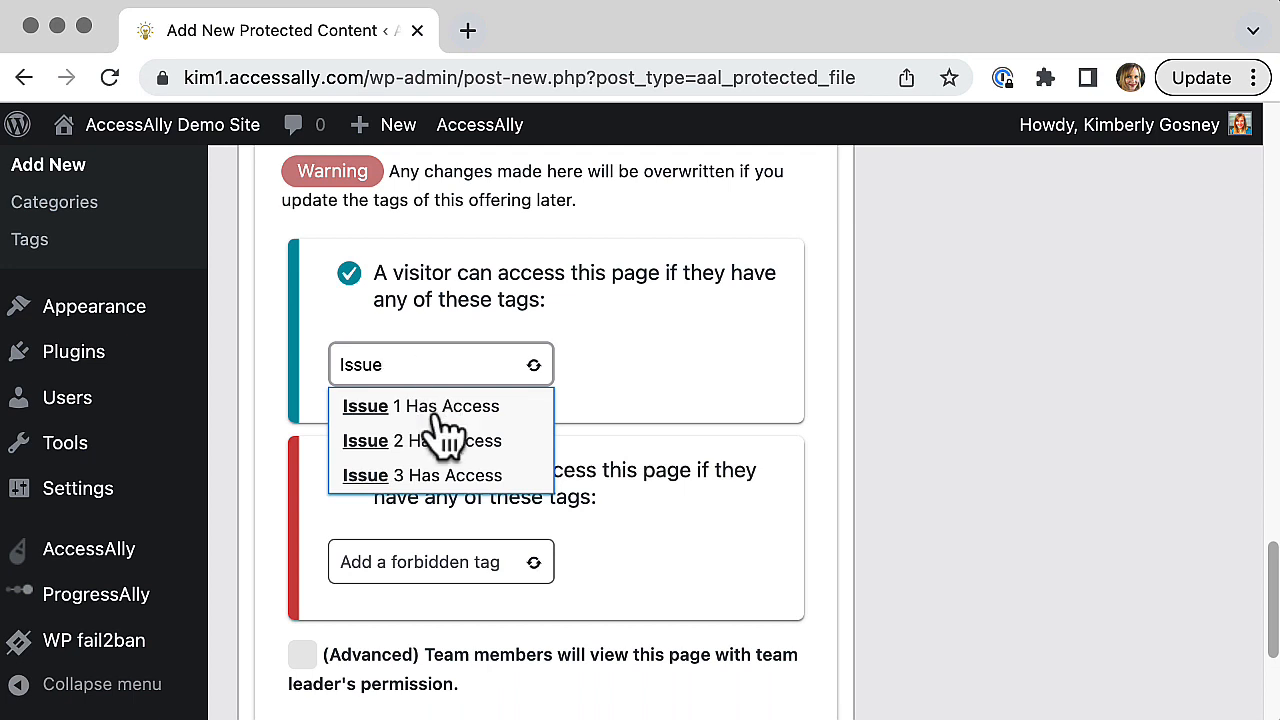
{"action": "left_click", "coordinate": [448, 476]}
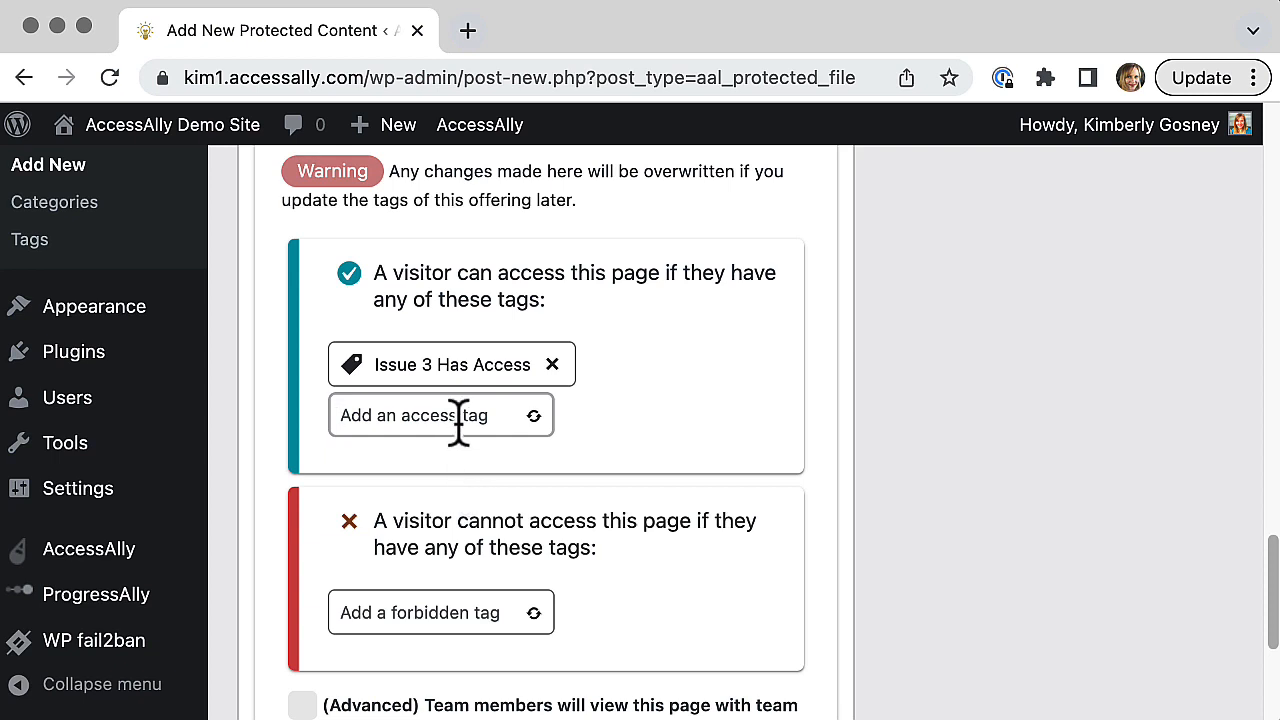
Step: Add Amazing Magazine Instant Access as a second access tag for the protected content
{"action": "type", "text": "Amazing"}
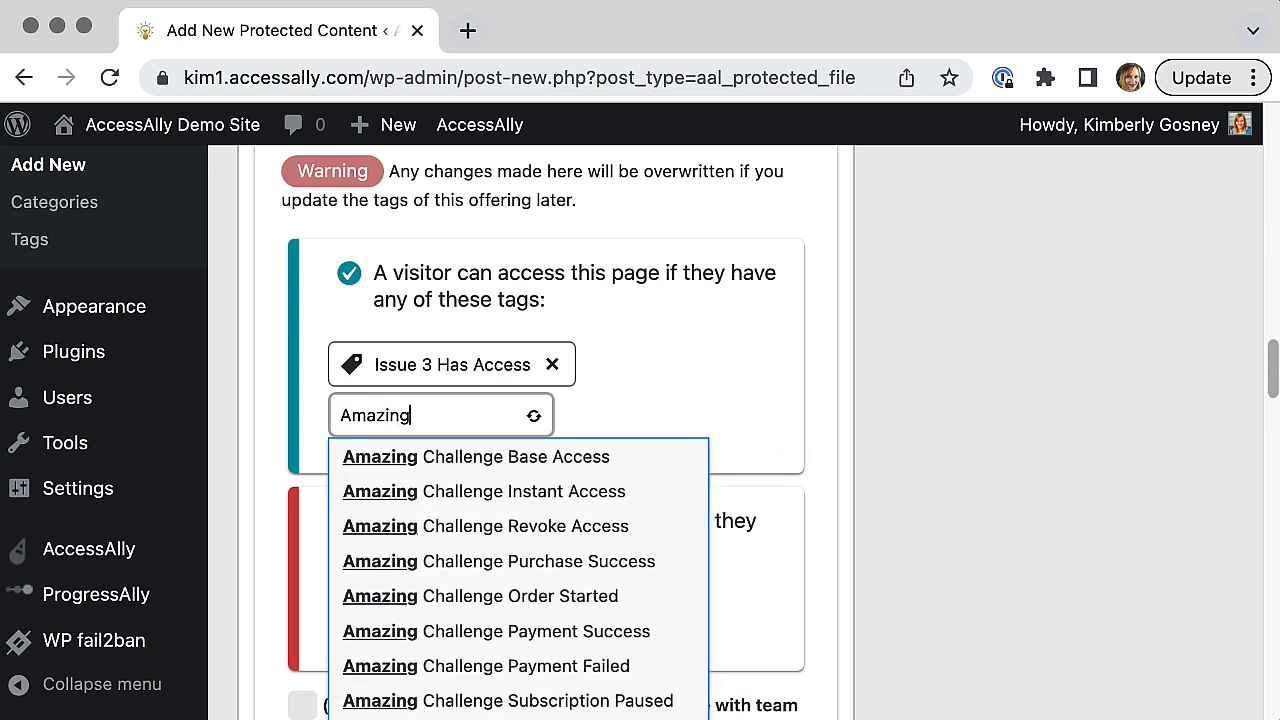
{"action": "type", "text": " Magazine Off"}
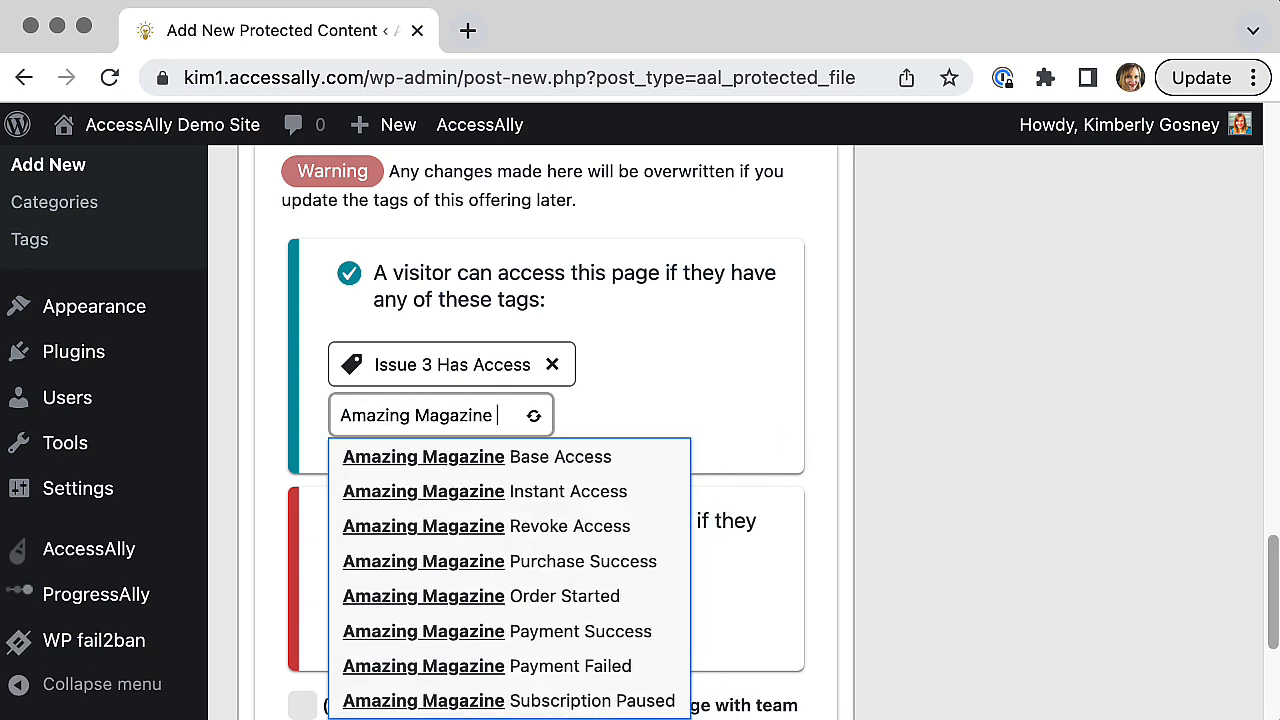
{"action": "key", "text": "BackSpace"}
{"action": "key", "text": "BackSpace"}
{"action": "key", "text": "BackSpace"}
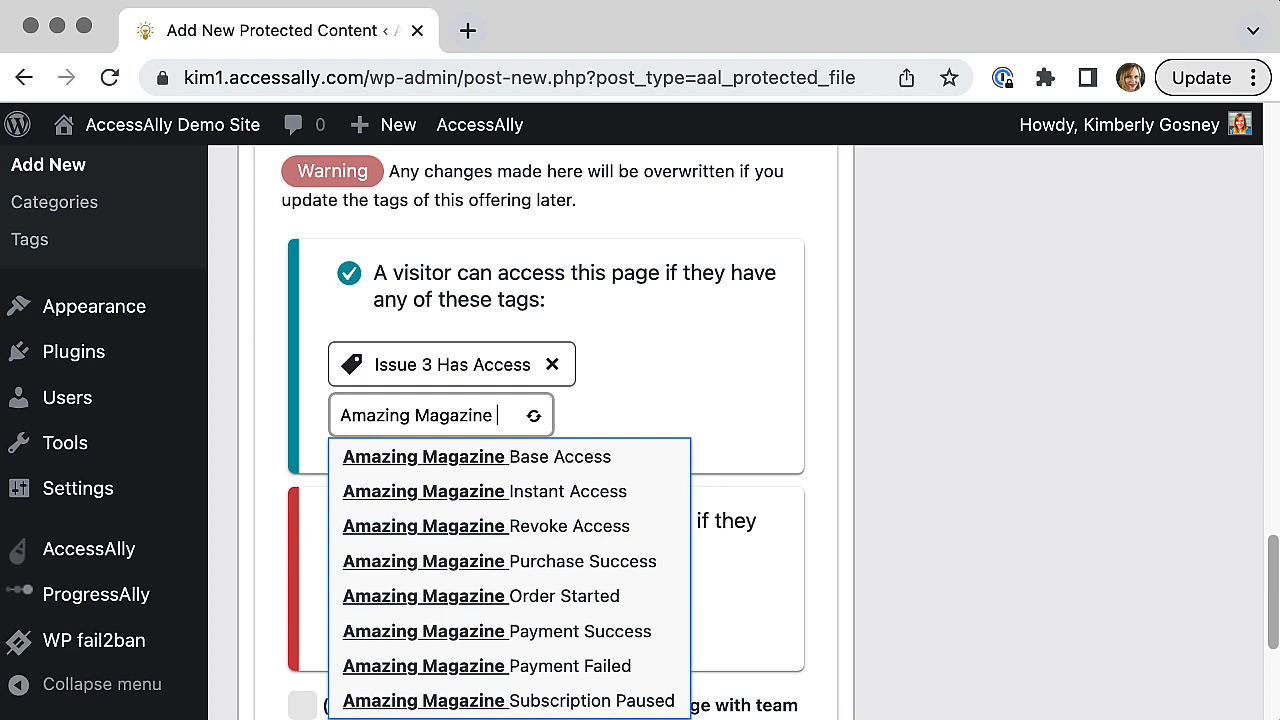
{"action": "type", "text": "Insta"}
{"action": "left_click", "coordinate": [520, 458]}
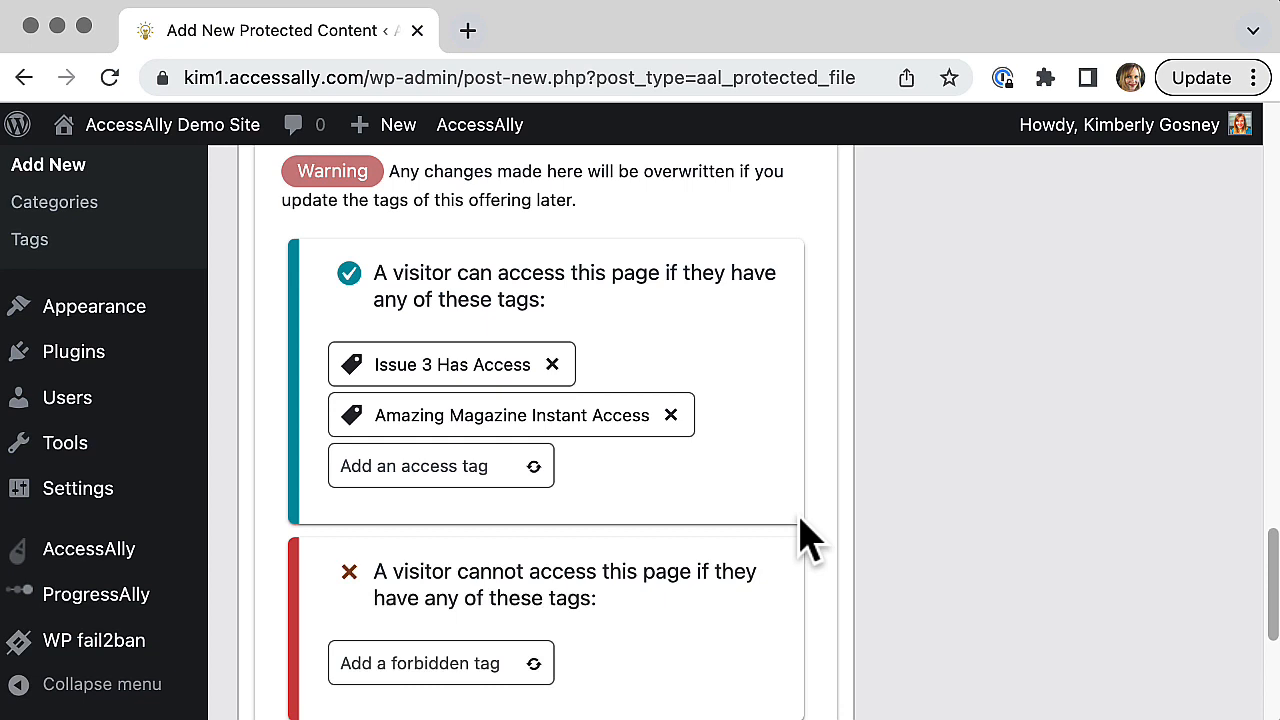
Step: Add Amazing Magazine Revoke Access as a forbidden tag for the protected content
{"action": "scroll", "coordinate": [808, 540], "scroll_direction": "down", "scroll_amount": 5}
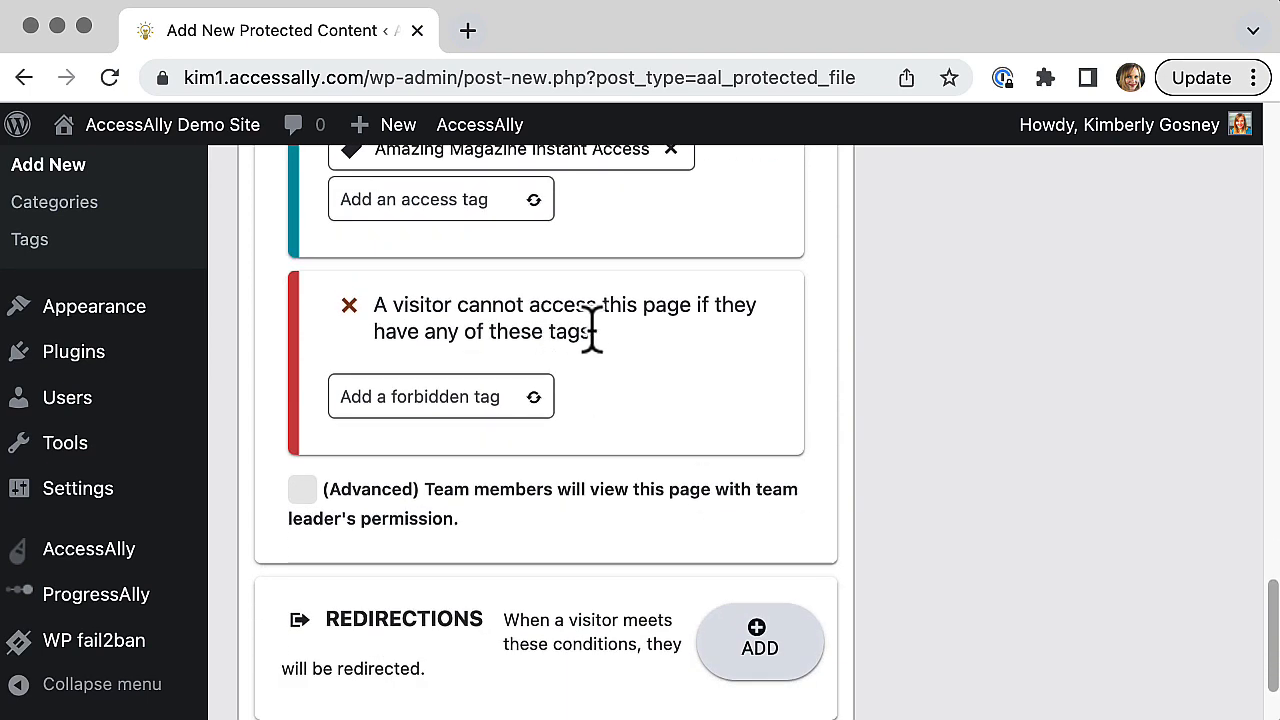
{"action": "left_click", "coordinate": [433, 396]}
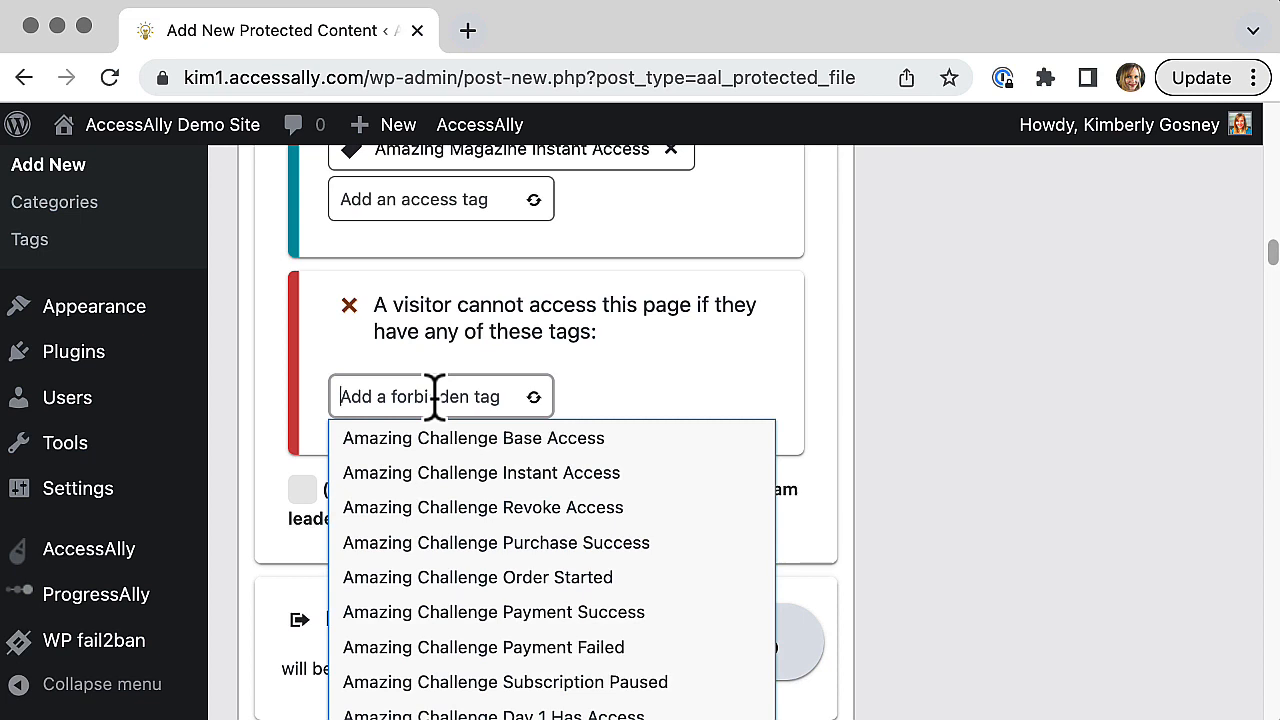
{"action": "type", "text": "Amazing M"}
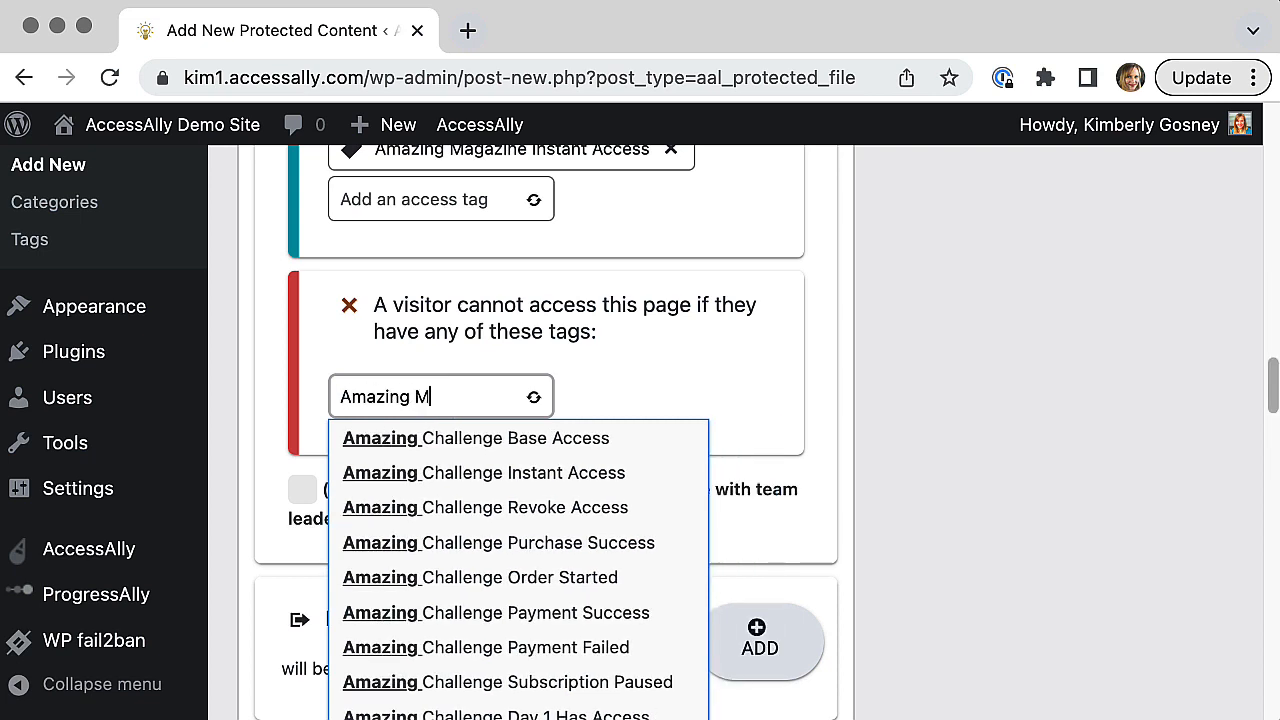
{"action": "type", "text": "agazine Re"}
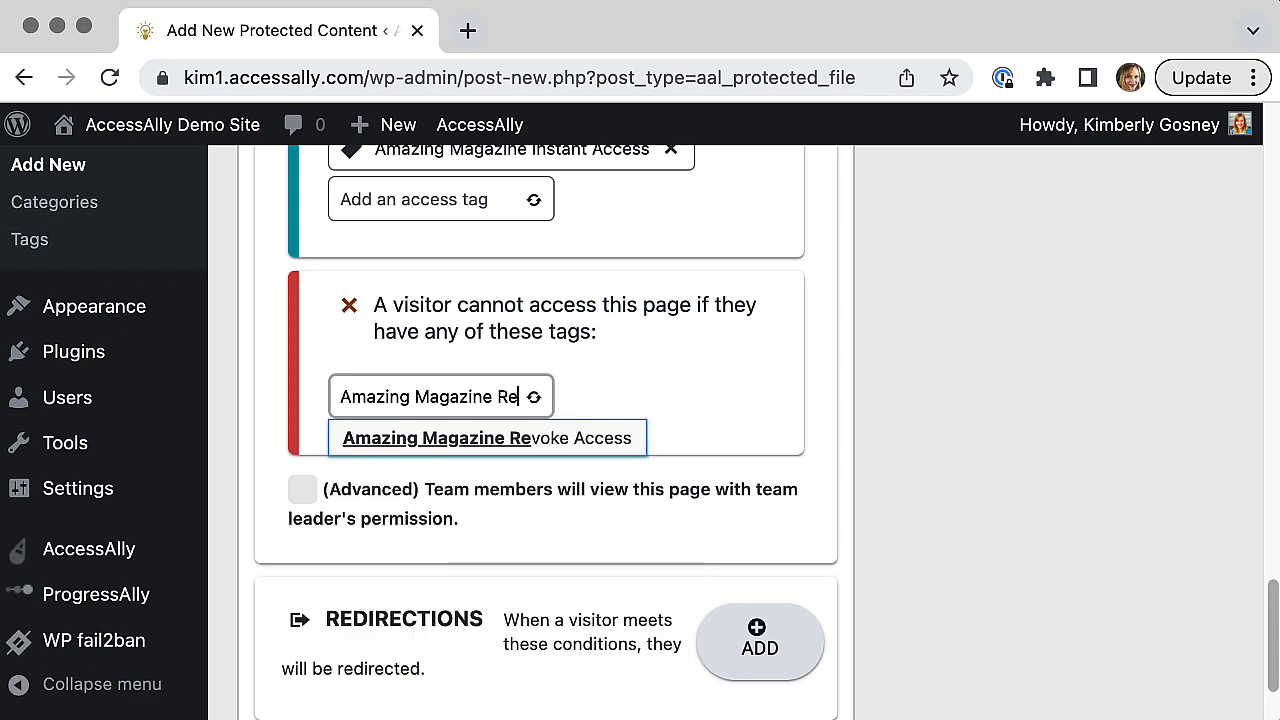
{"action": "left_click", "coordinate": [468, 438]}
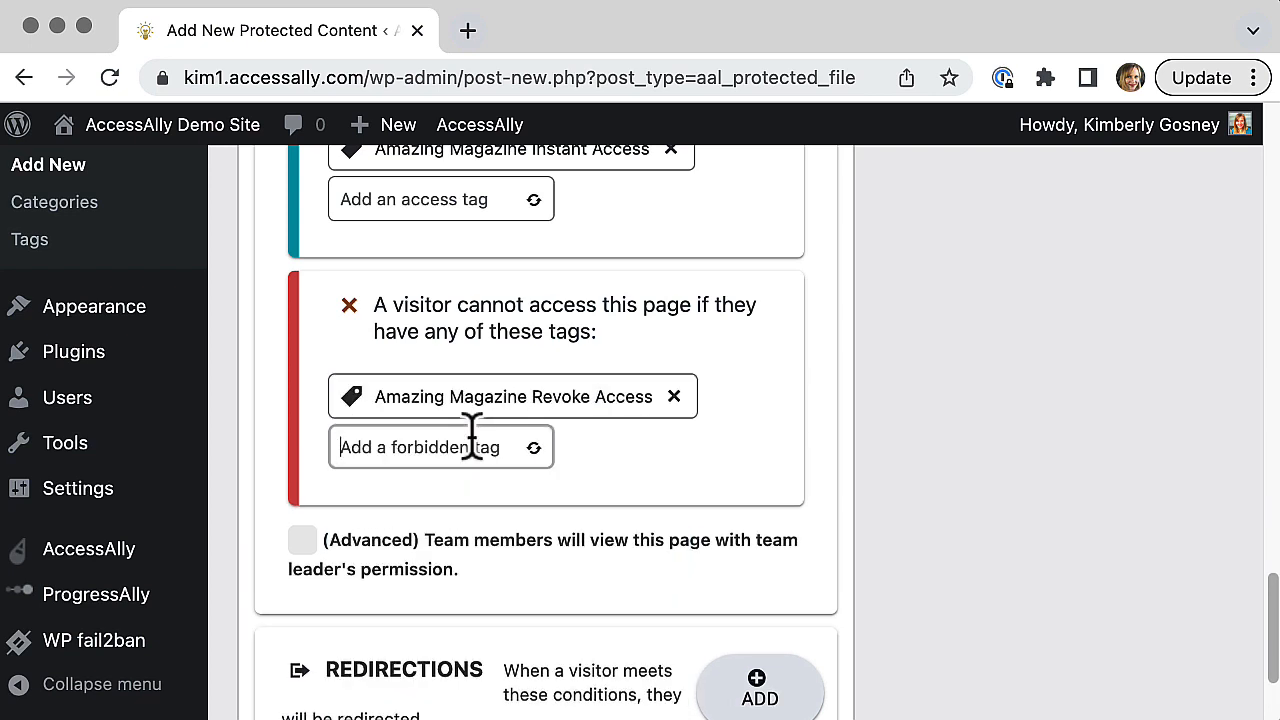
{"action": "left_click", "coordinate": [722, 470]}
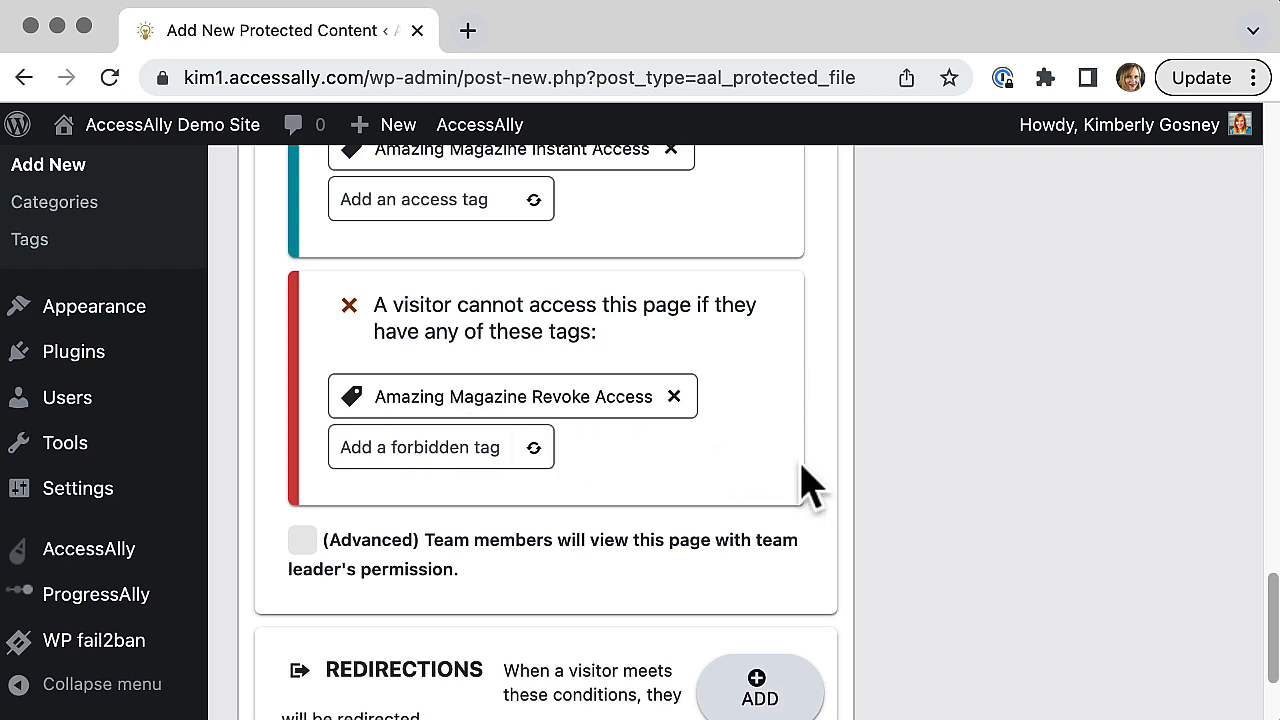
Step: Add a redirection that sends visitors who are not logged in to the Amazing Magazine Monthly Membership (882) page
{"action": "scroll", "coordinate": [801, 464], "scroll_direction": "down", "scroll_amount": 2}
{"action": "scroll", "coordinate": [805, 485], "scroll_direction": "down", "scroll_amount": 1}
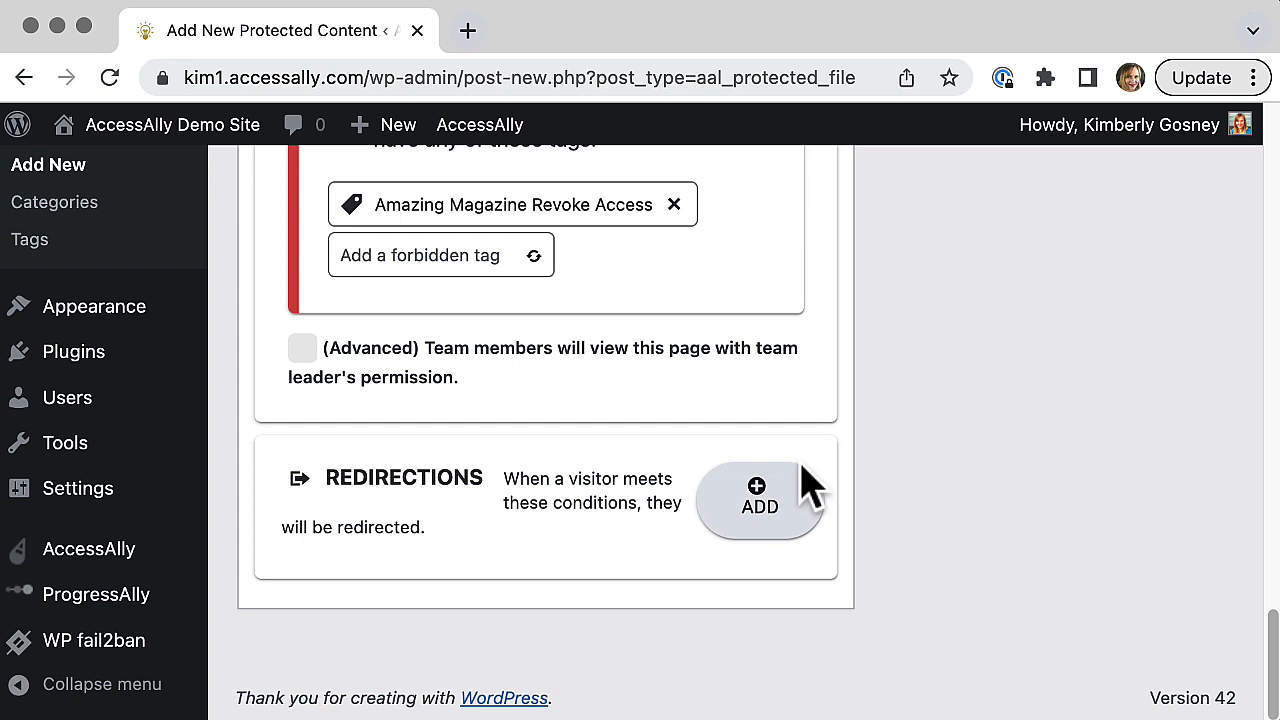
{"action": "left_click", "coordinate": [762, 505]}
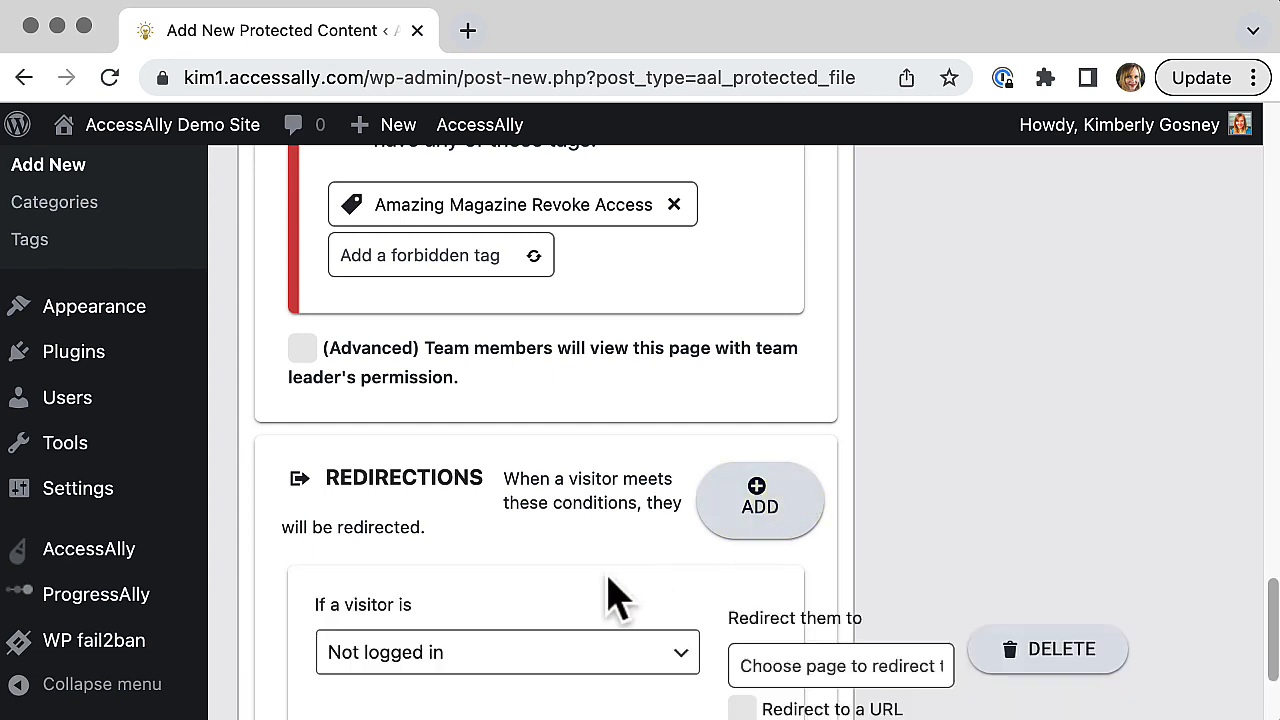
{"action": "scroll", "coordinate": [600, 595], "scroll_direction": "down", "scroll_amount": 1}
{"action": "scroll", "coordinate": [600, 596], "scroll_direction": "down", "scroll_amount": 3}
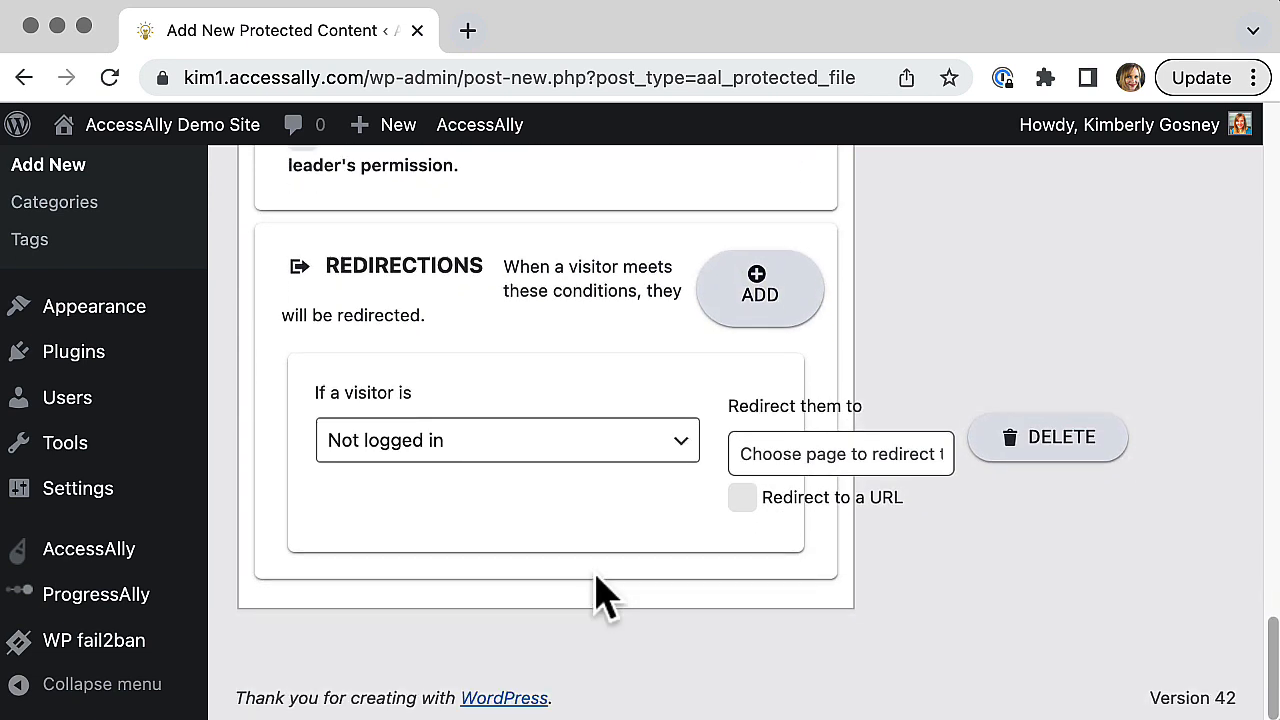
{"action": "left_click", "coordinate": [786, 440]}
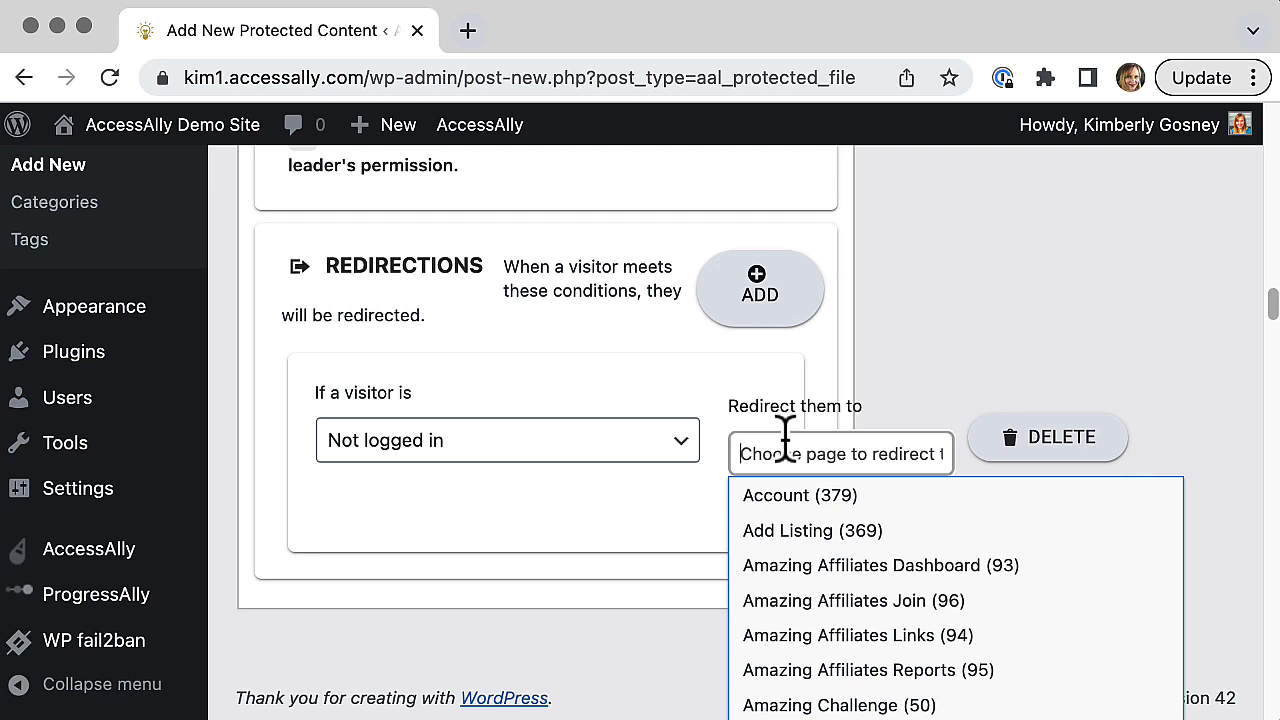
{"action": "type", "text": "Amazing maga"}
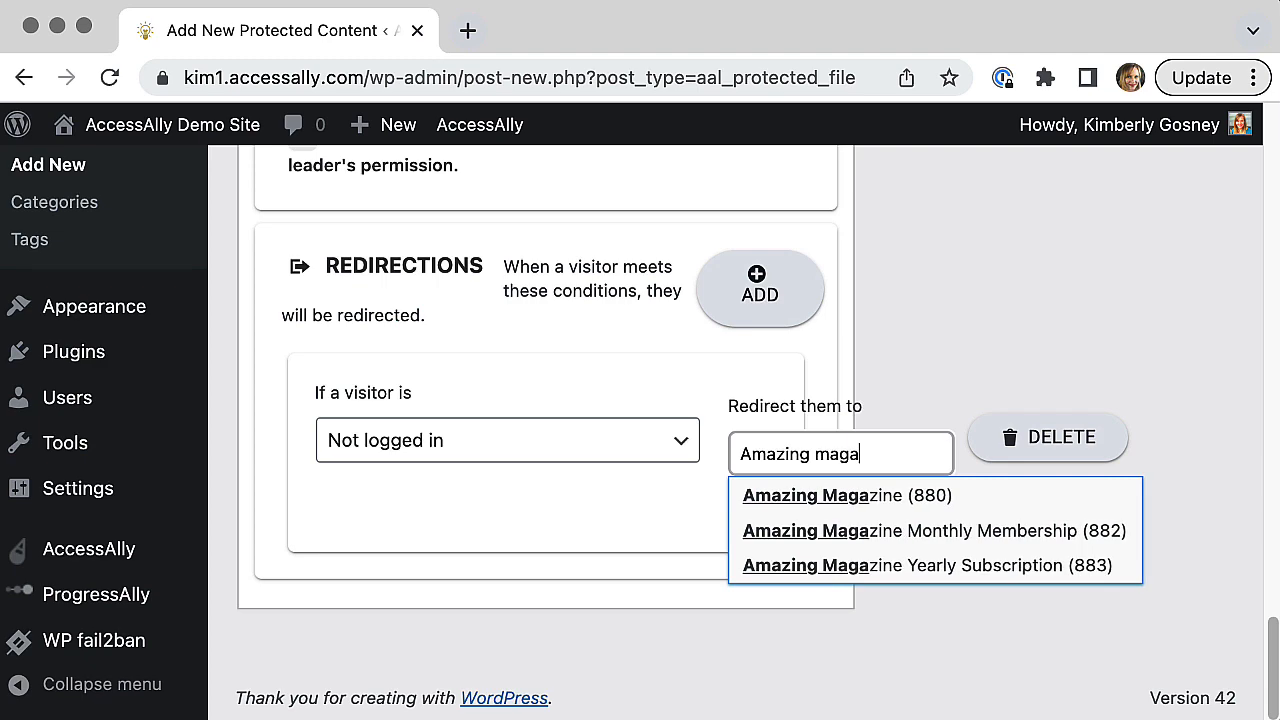
{"action": "left_click", "coordinate": [912, 535]}
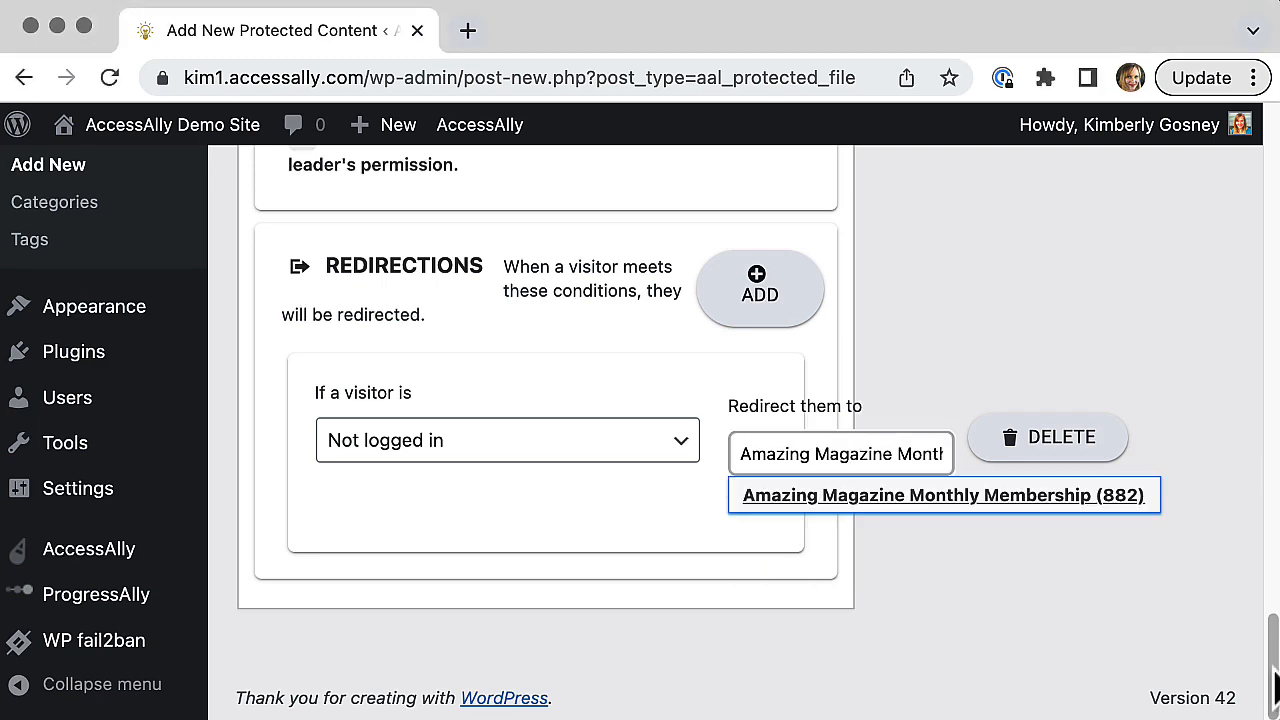
Step: Publish the Issue 3 protected content and copy its permalink
{"action": "left_click_drag", "start_coordinate": [1275, 690], "coordinate": [1171, 194]}
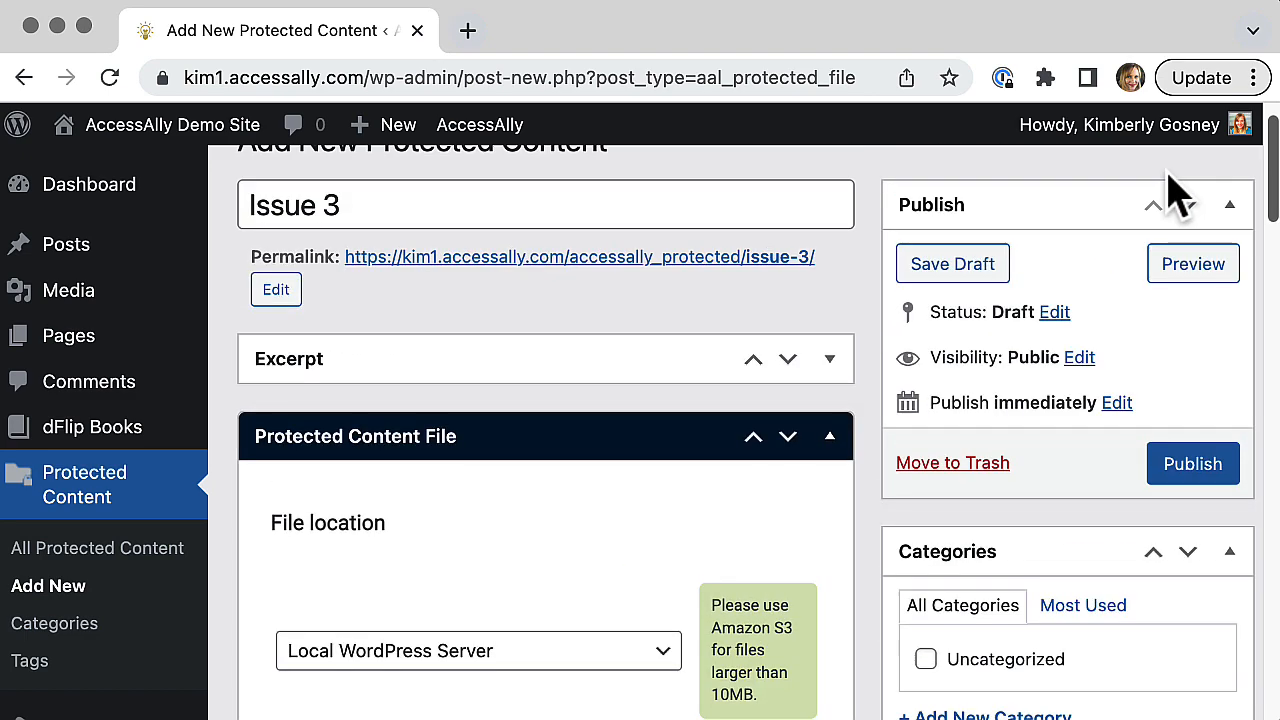
{"action": "left_click", "coordinate": [1185, 475]}
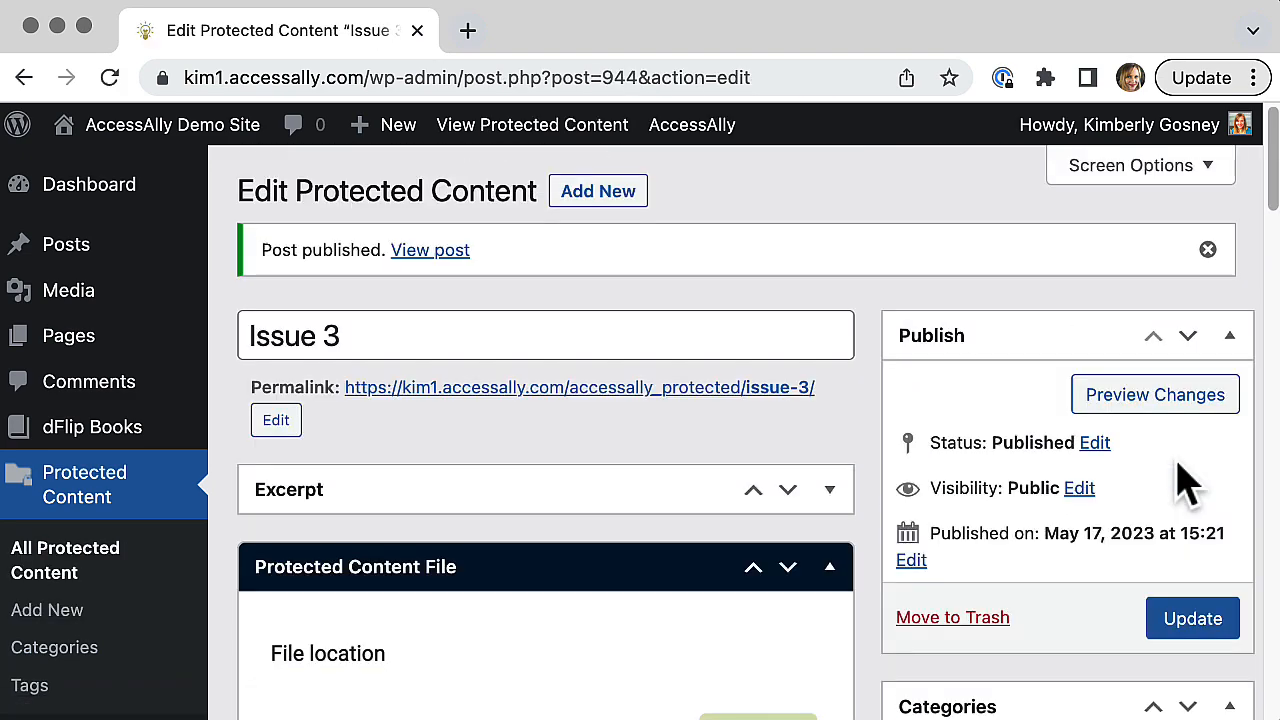
{"action": "right_click", "coordinate": [722, 400]}
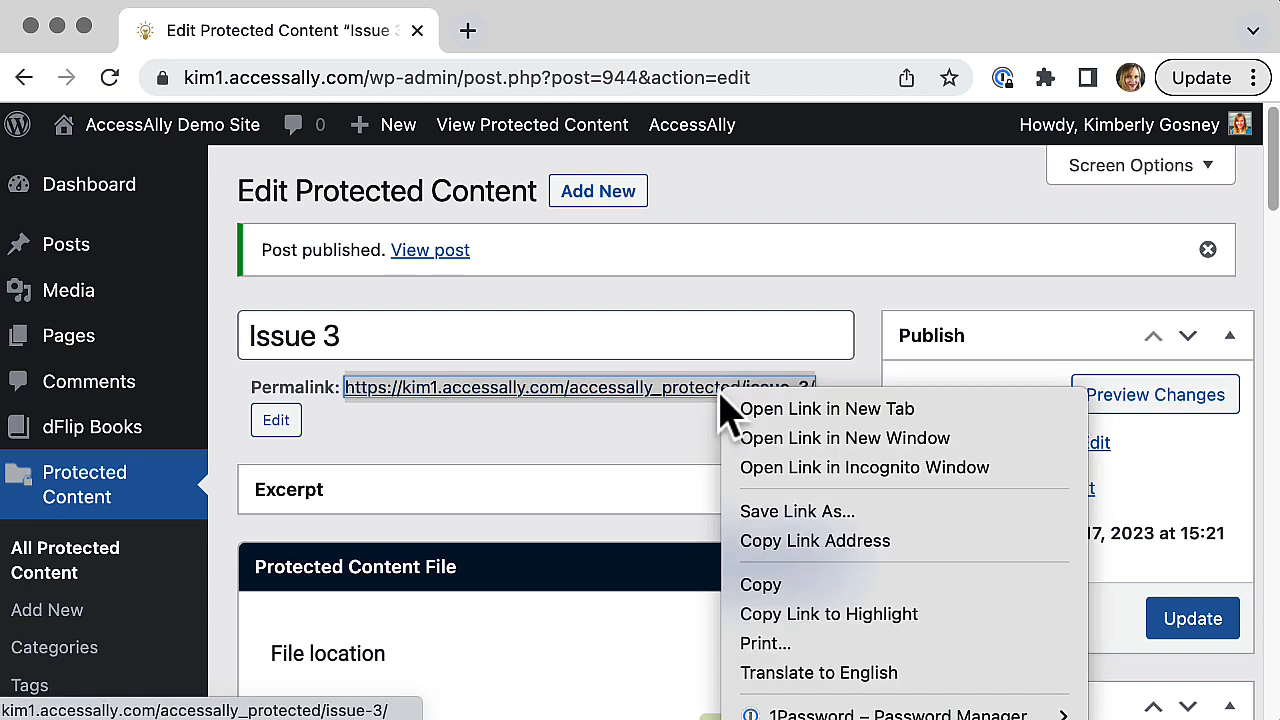
{"action": "left_click", "coordinate": [781, 588]}
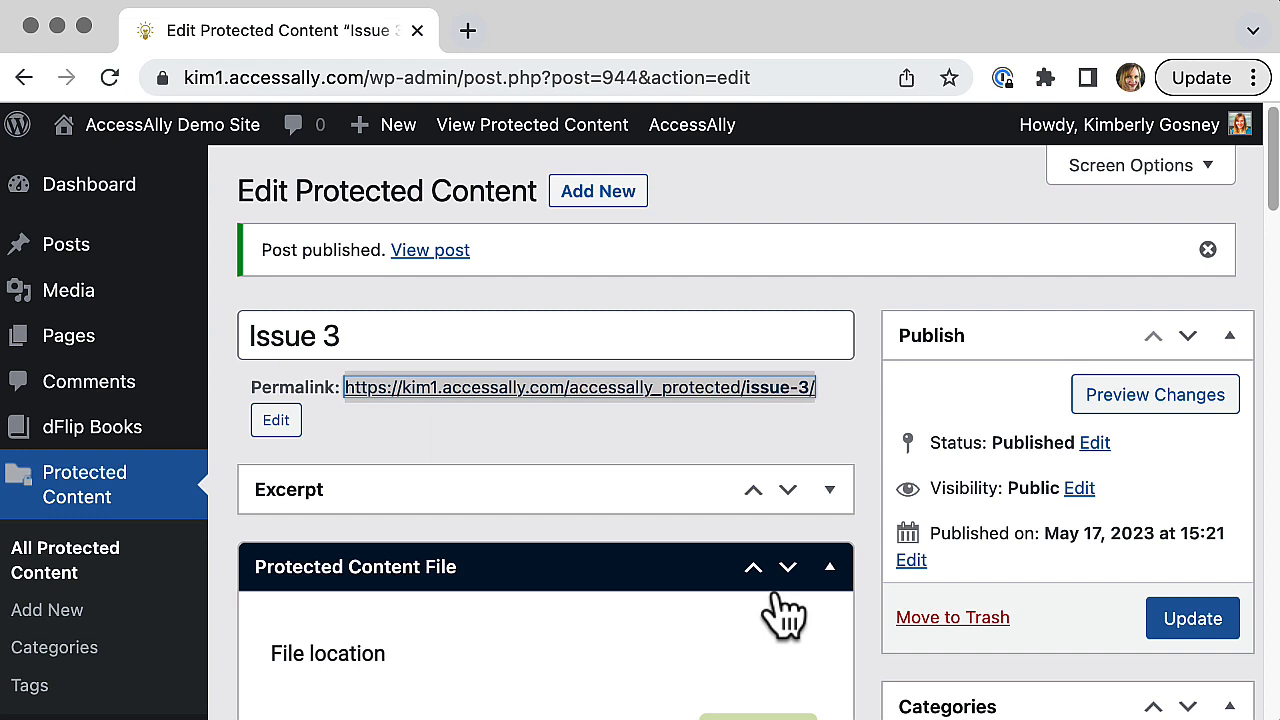
Step: Create a new dFlip book titled Issue 3
{"action": "mouse_move", "coordinate": [120, 440]}
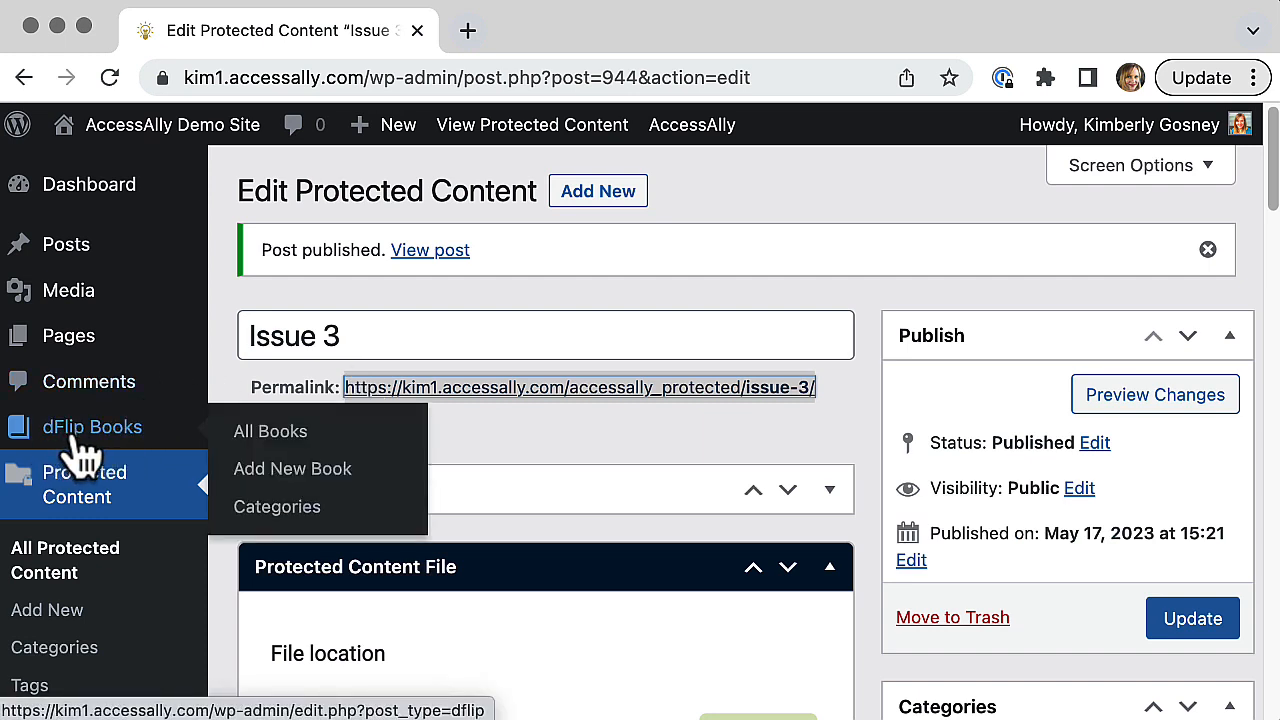
{"action": "left_click", "coordinate": [263, 450]}
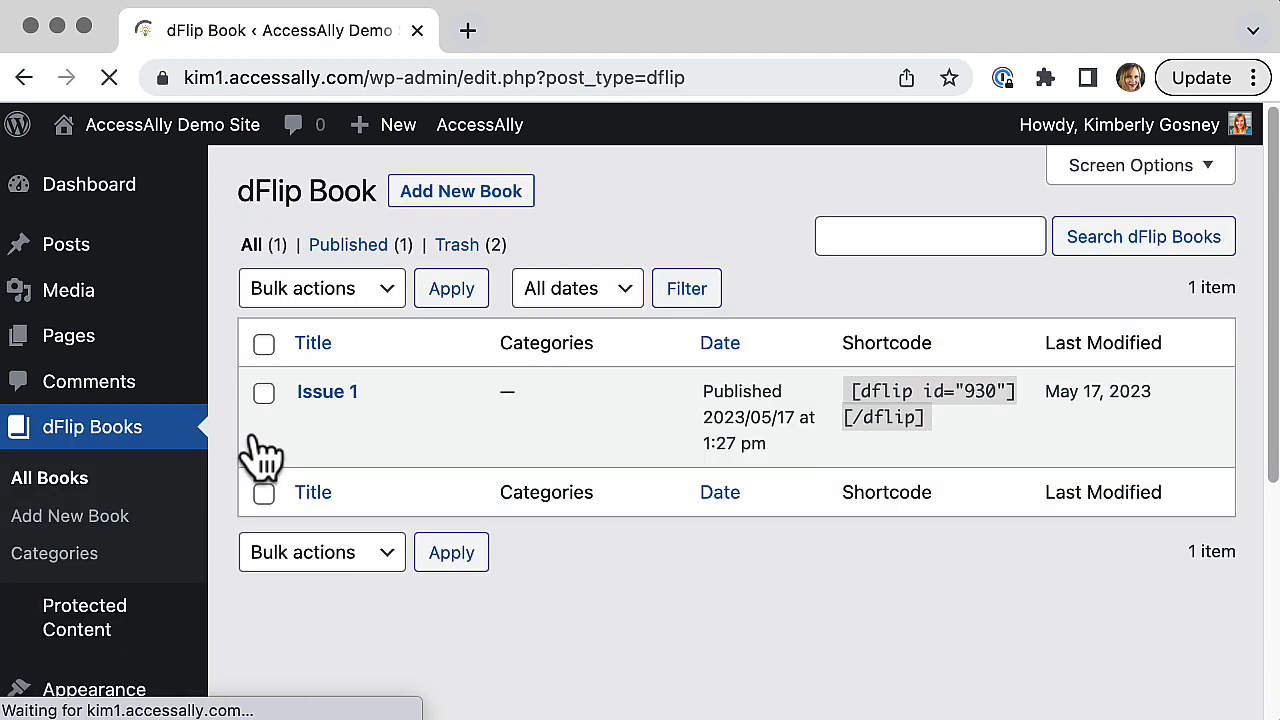
{"action": "left_click", "coordinate": [497, 206]}
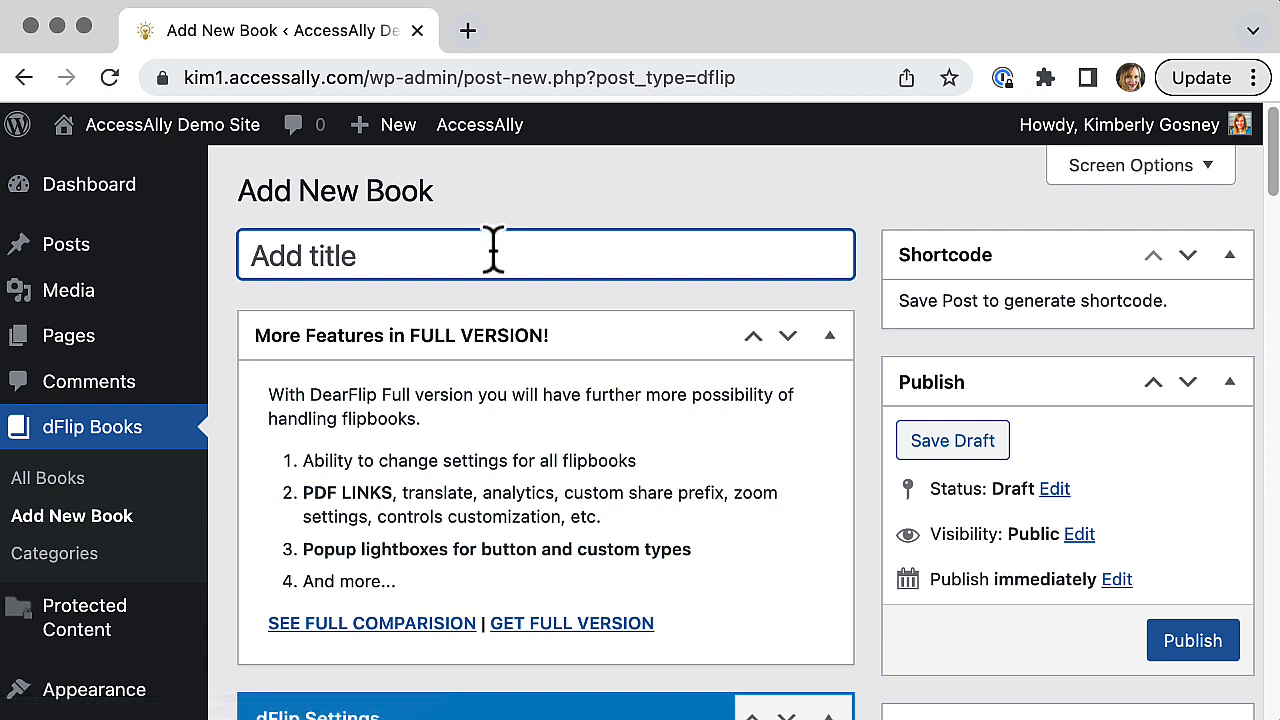
{"action": "type", "text": "Issue"}
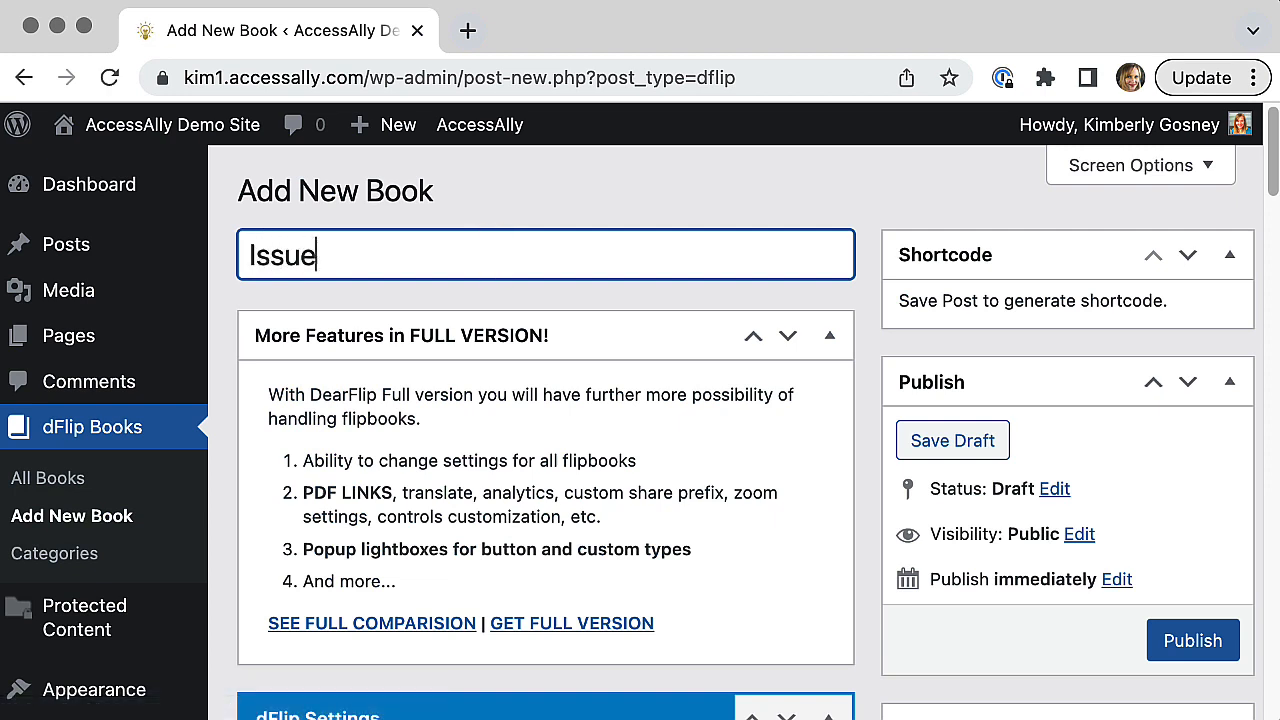
{"action": "type", "text": " 3"}
{"action": "left_click", "coordinate": [679, 302]}
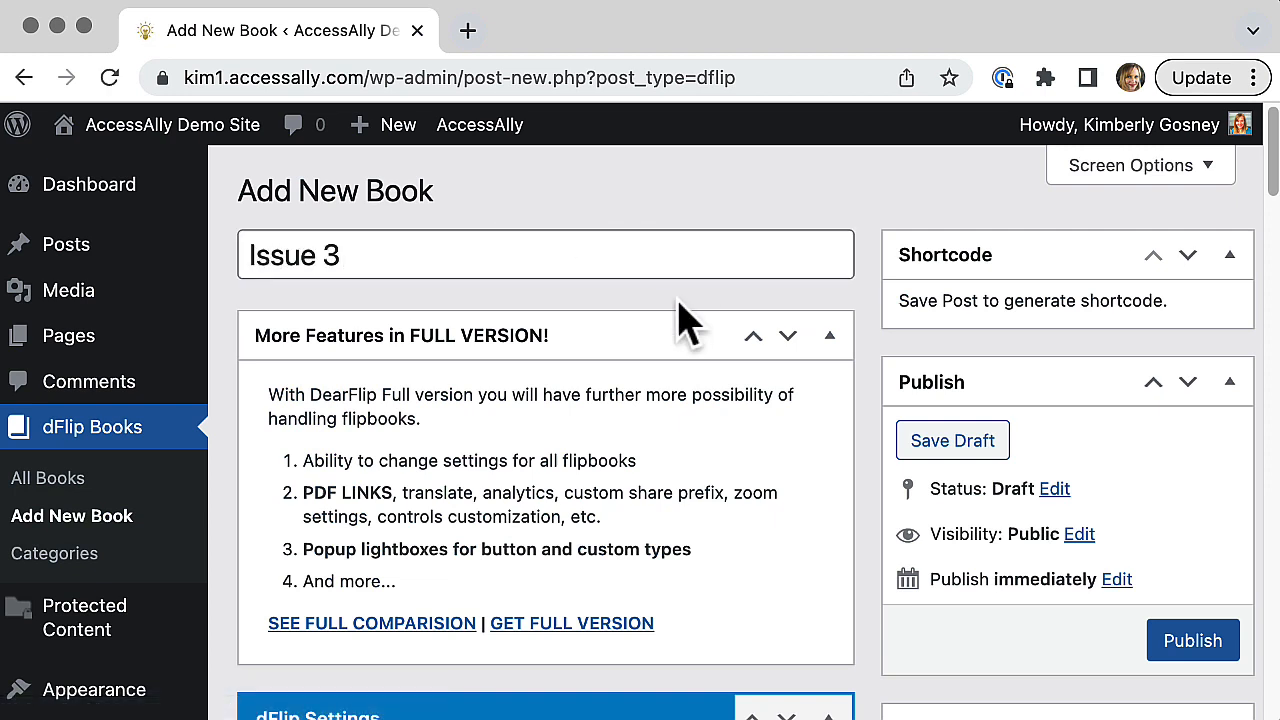
Step: Paste the copied Issue 3 protected content permalink as the book's PDF file source
{"action": "scroll", "coordinate": [679, 322], "scroll_direction": "down", "scroll_amount": 10}
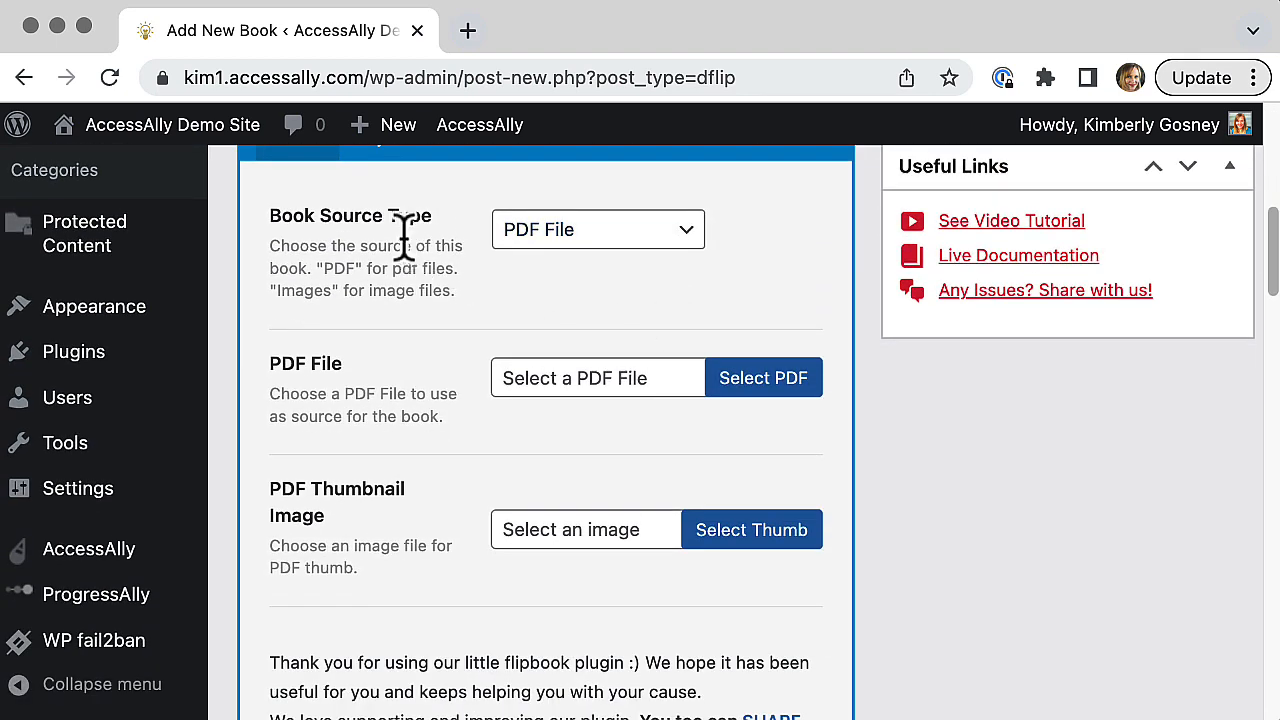
{"action": "left_click", "coordinate": [564, 378]}
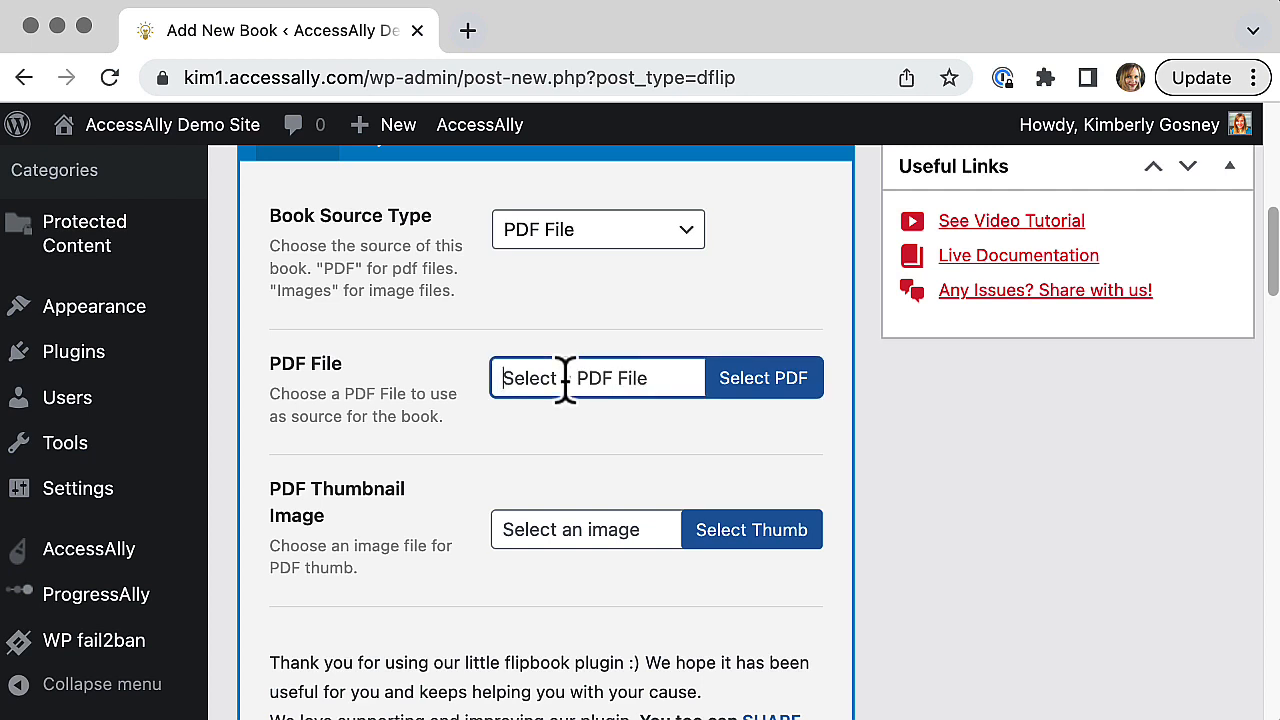
{"action": "key", "text": "super+v"}
{"action": "left_click", "coordinate": [588, 447]}
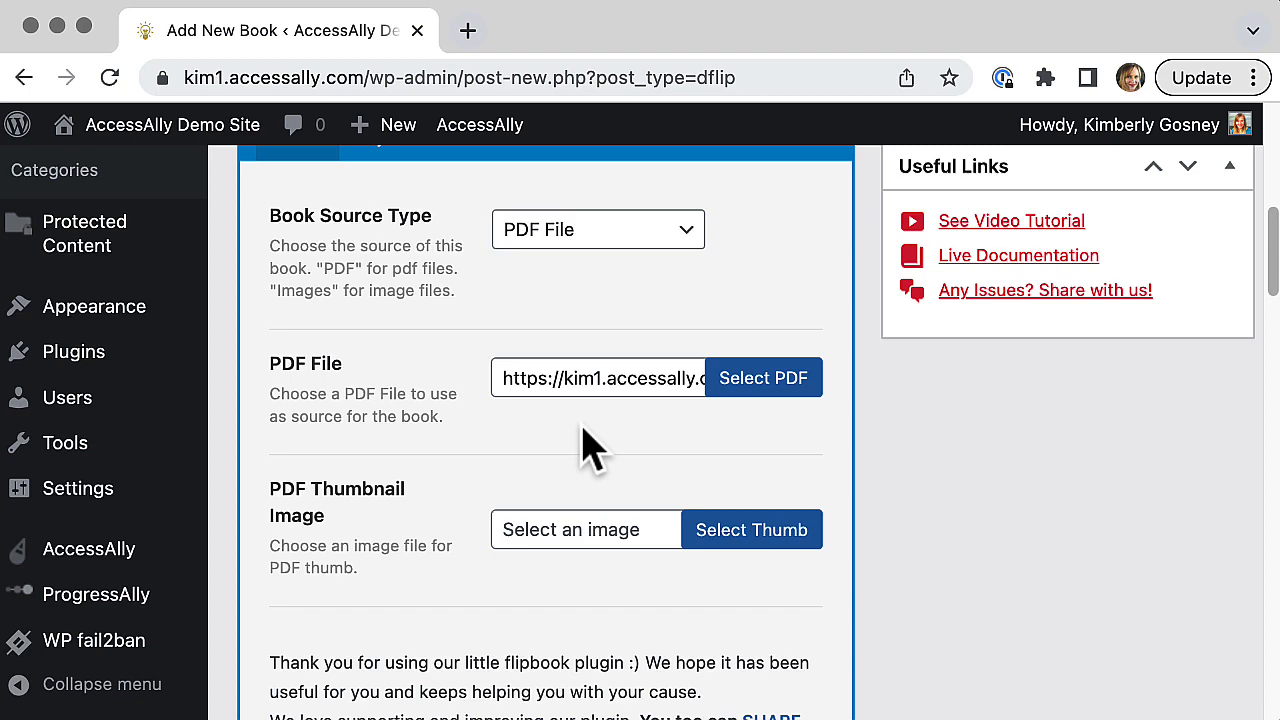
{"action": "scroll", "coordinate": [590, 447], "scroll_direction": "down", "scroll_amount": 3}
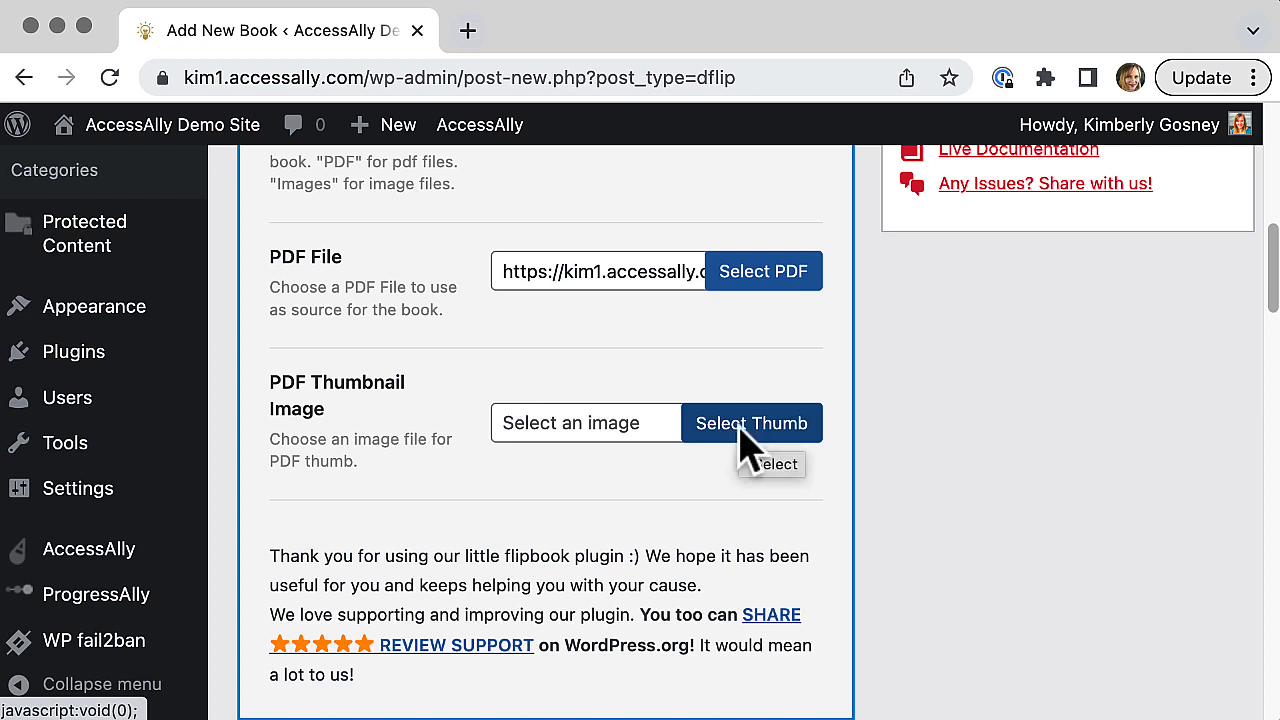
Step: Set the book's PDF thumbnail image to Amazing-Magazine-Issue-2-Cover.jpg from the media library
{"action": "left_click", "coordinate": [748, 440]}
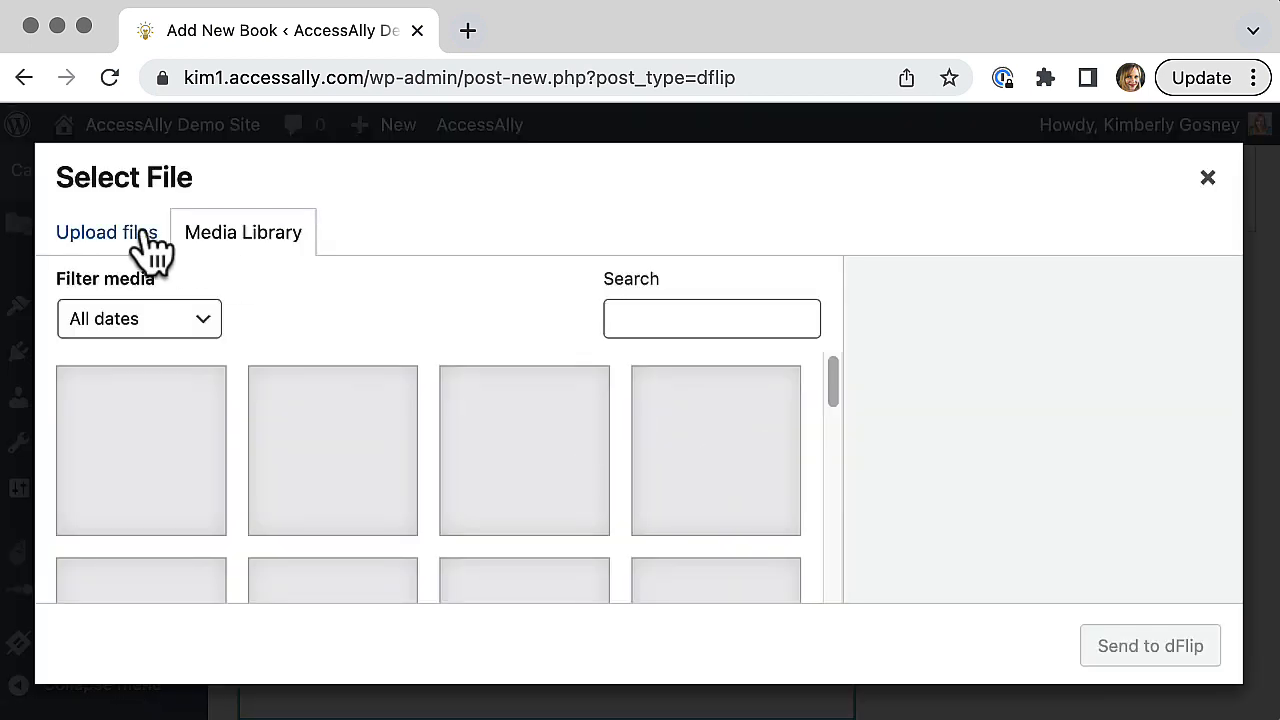
{"action": "left_click", "coordinate": [180, 509]}
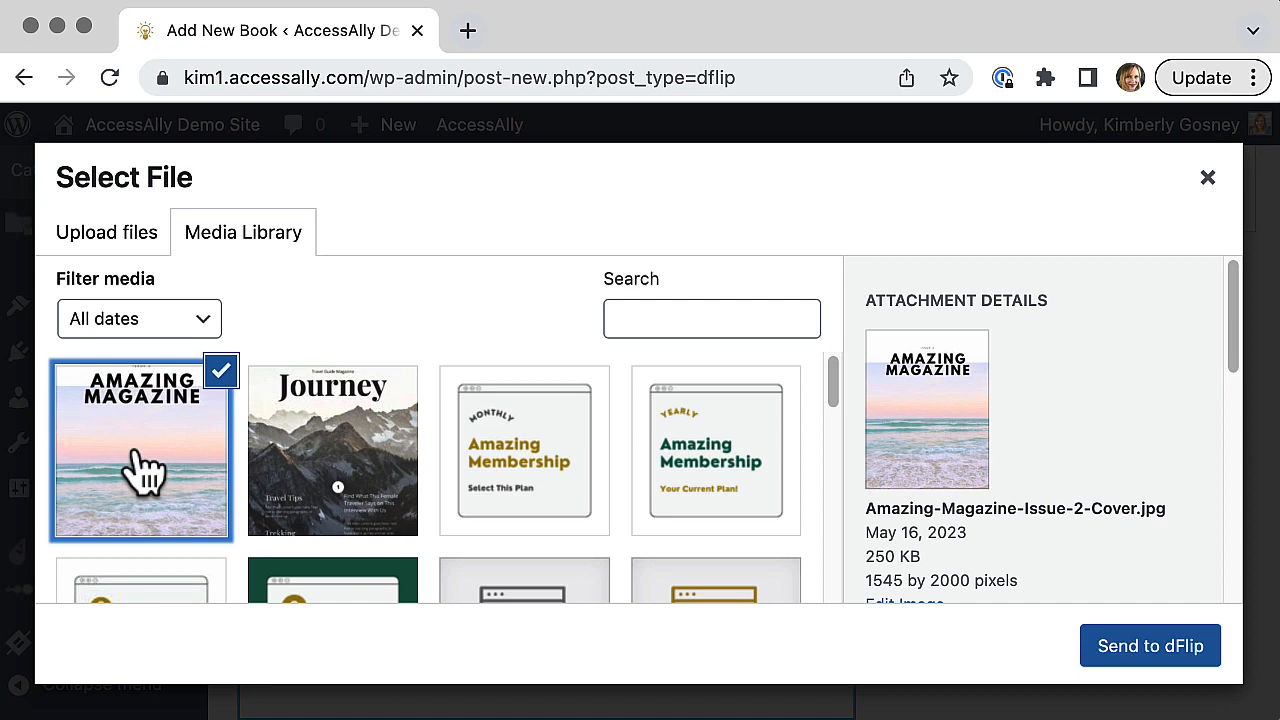
{"action": "left_click", "coordinate": [1122, 660]}
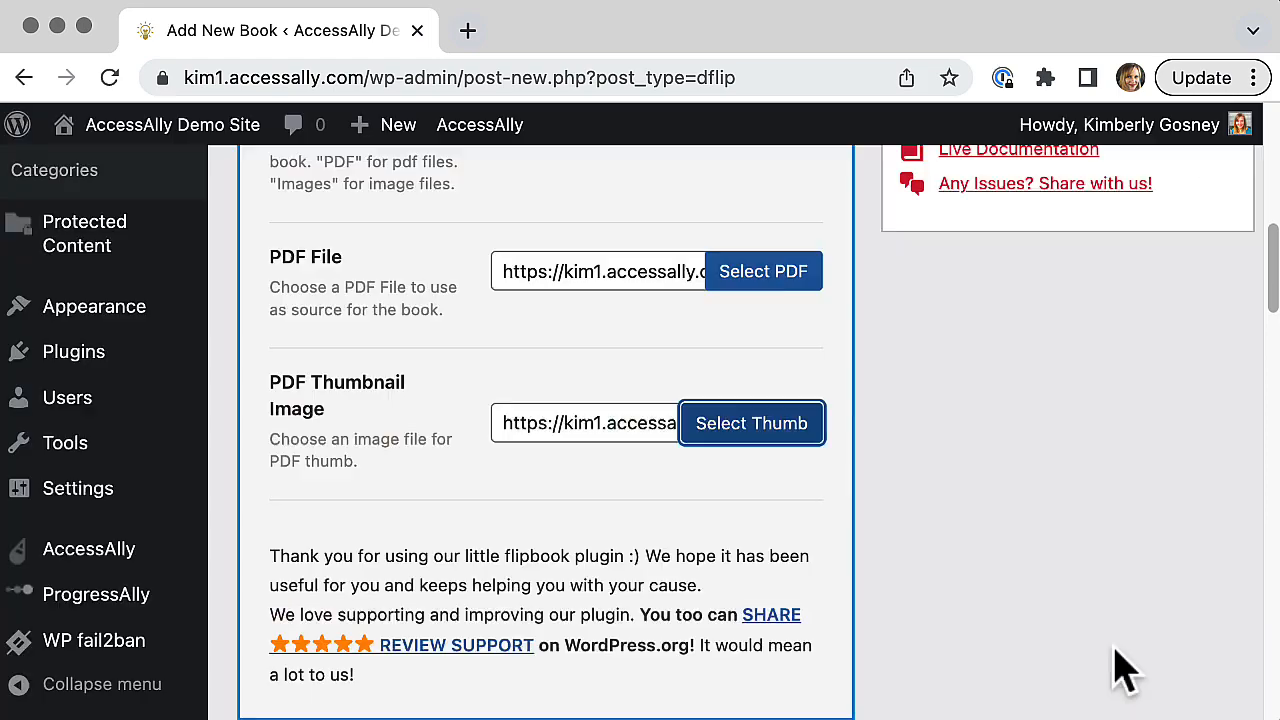
{"action": "left_click", "coordinate": [1020, 623]}
Step: Set the Issue 3 book's background color to #ded9d3 in its layout settings
{"action": "scroll", "coordinate": [1020, 623], "scroll_direction": "down", "scroll_amount": 1}
{"action": "scroll", "coordinate": [1020, 623], "scroll_direction": "up", "scroll_amount": 1}
{"action": "scroll", "coordinate": [1020, 640], "scroll_direction": "up", "scroll_amount": 5}
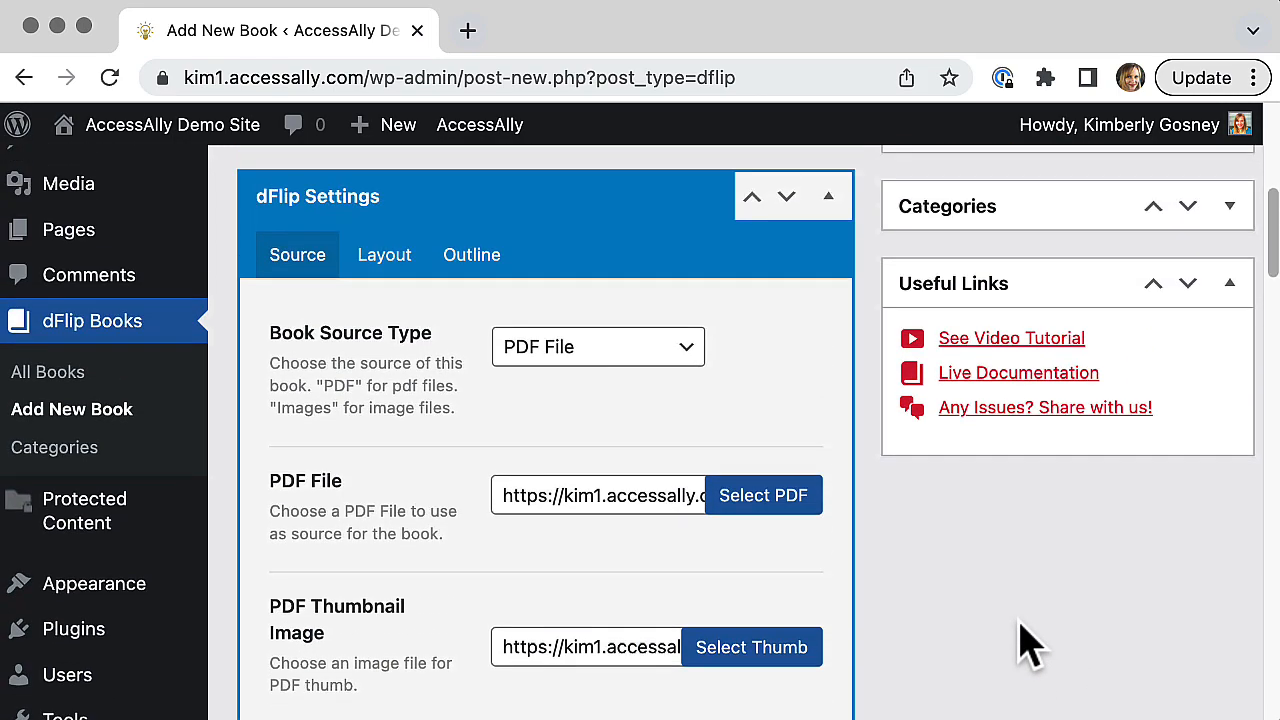
{"action": "left_click", "coordinate": [391, 530]}
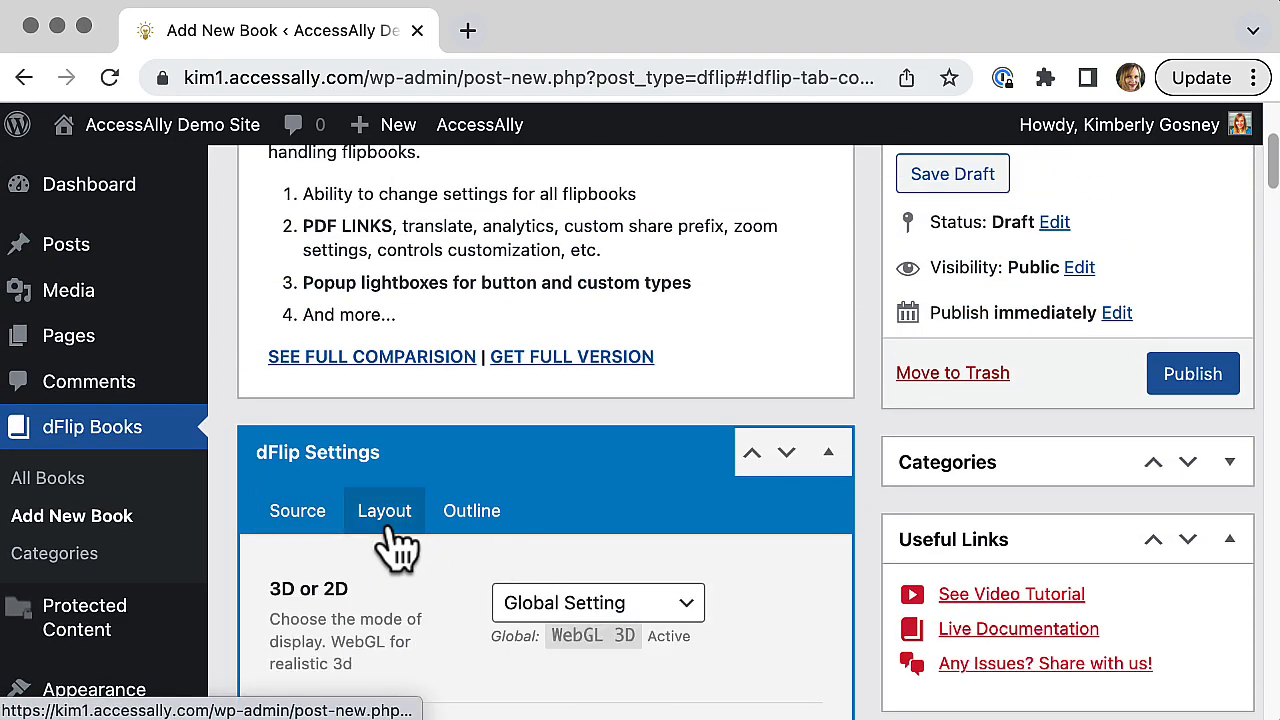
{"action": "scroll", "coordinate": [721, 597], "scroll_direction": "down", "scroll_amount": 1}
{"action": "scroll", "coordinate": [727, 617], "scroll_direction": "down", "scroll_amount": 3}
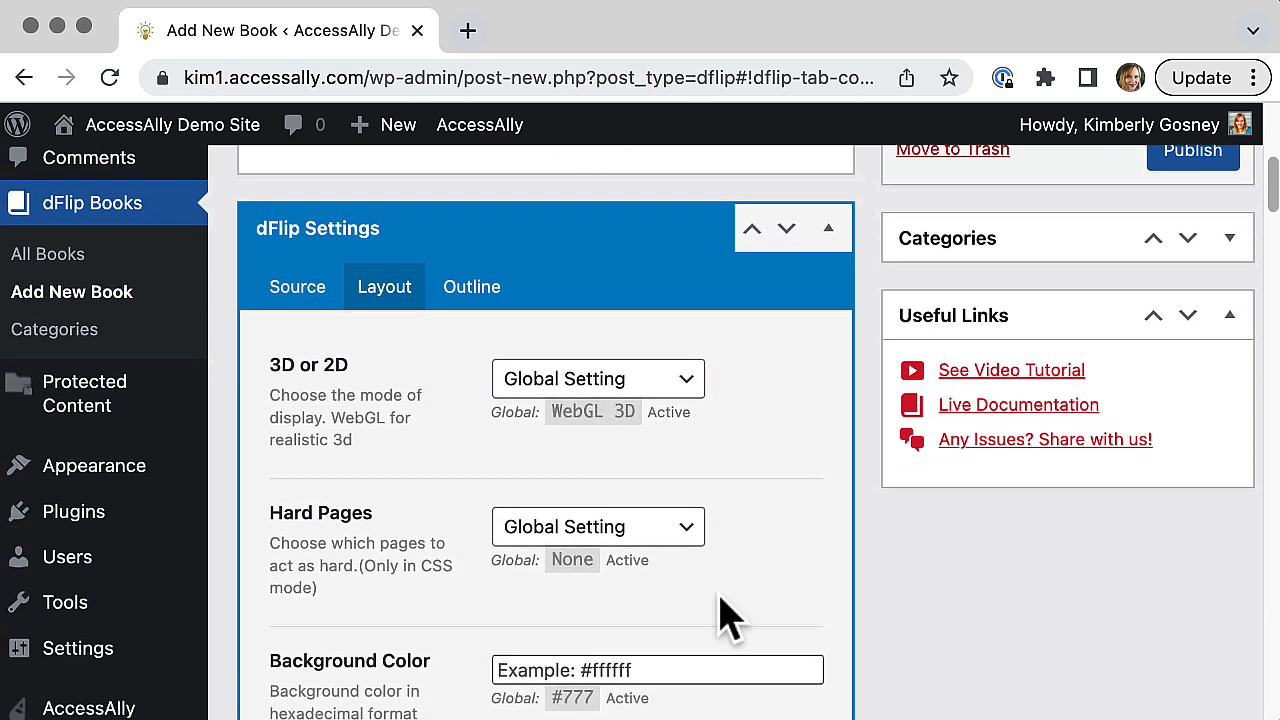
{"action": "scroll", "coordinate": [725, 615], "scroll_direction": "down", "scroll_amount": 1}
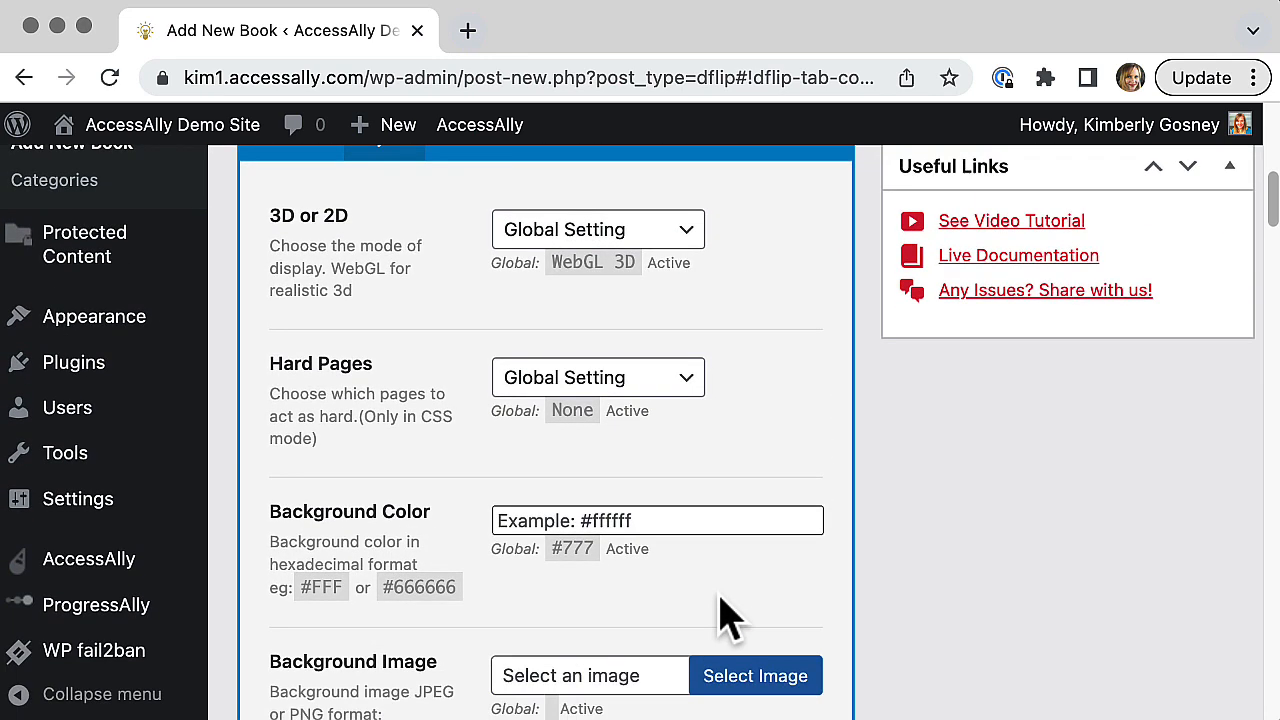
{"action": "left_click", "coordinate": [581, 522]}
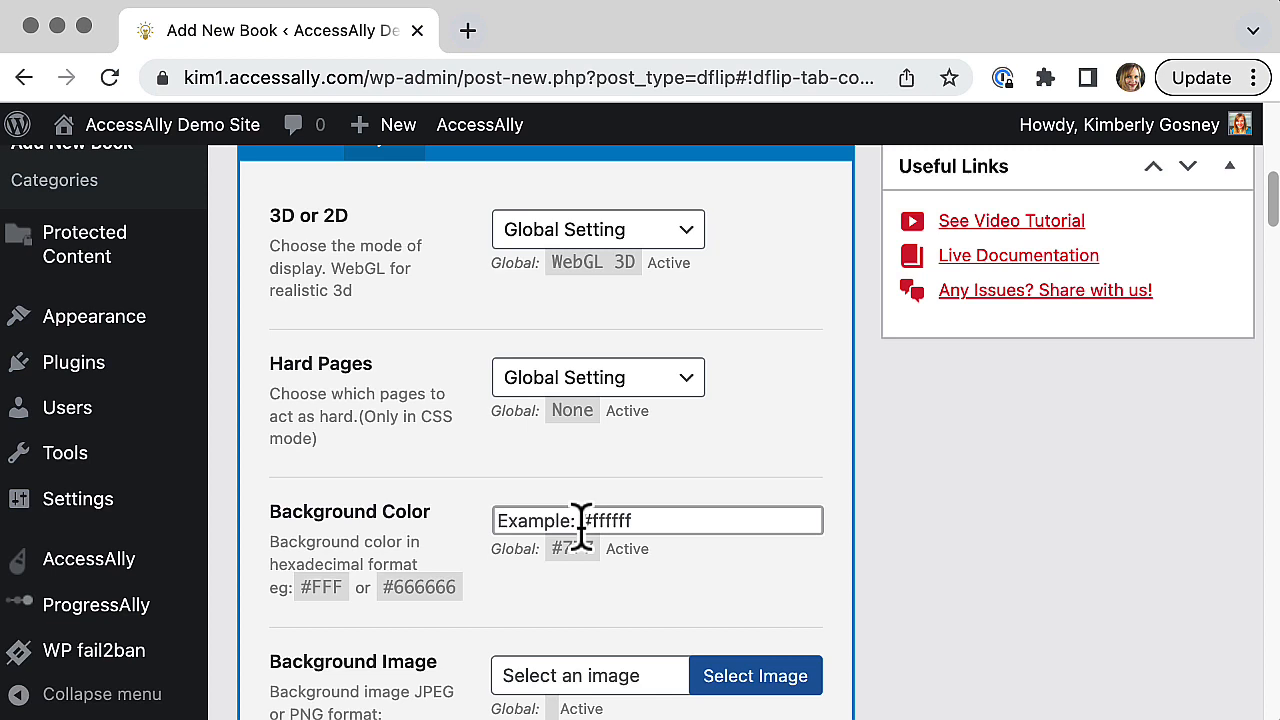
{"action": "type", "text": "#ded"}
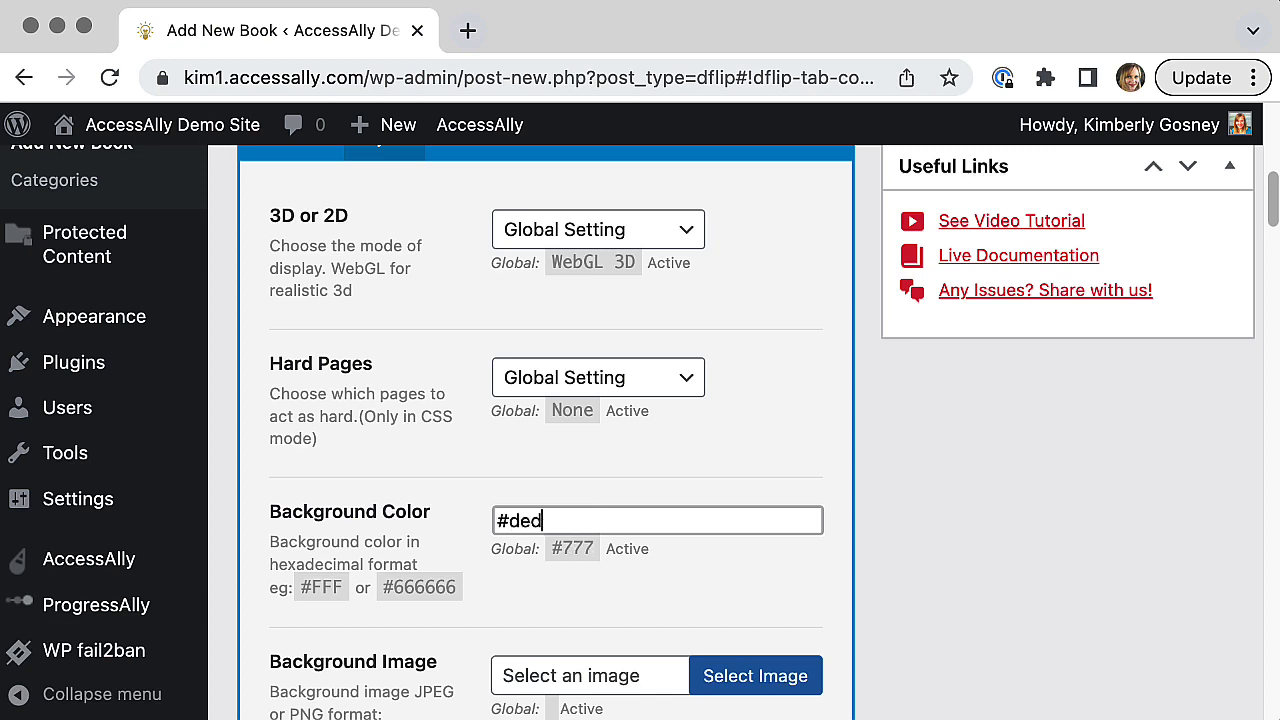
{"action": "type", "text": "9d3"}
{"action": "left_click", "coordinate": [1040, 530]}
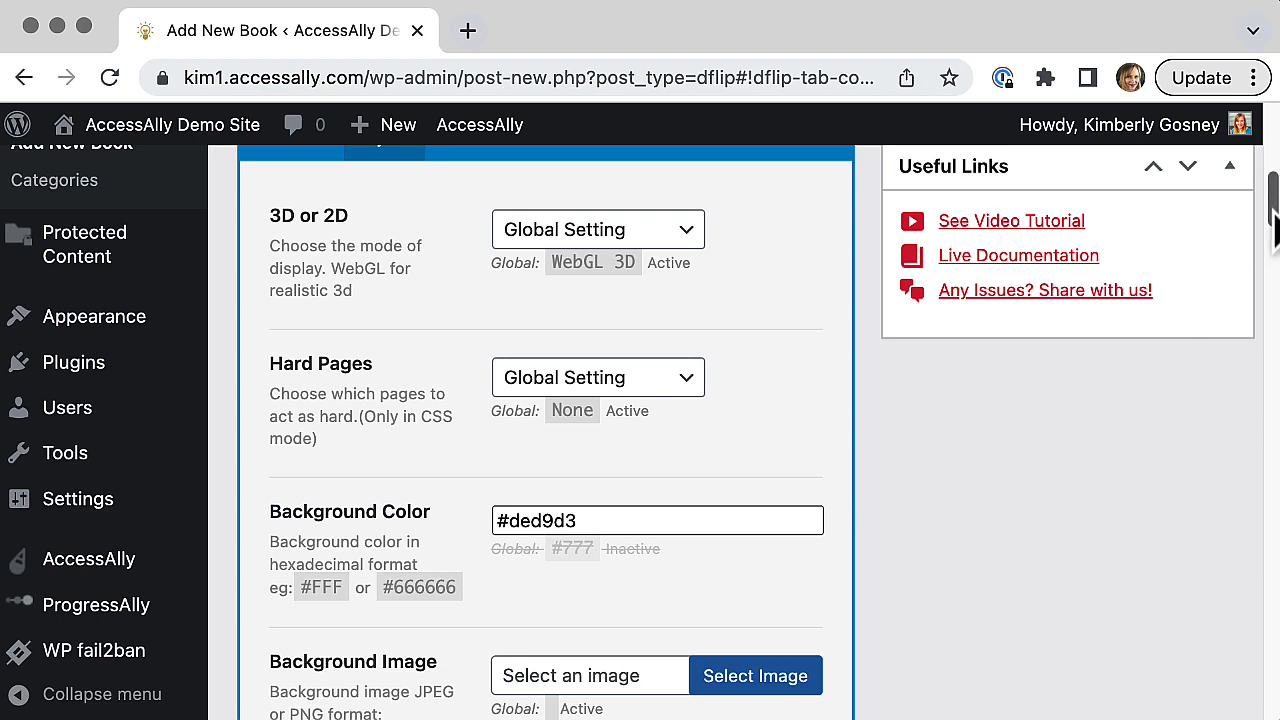
Step: Publish the Issue 3 dFlip book and copy its normal shortcode
{"action": "left_click_drag", "start_coordinate": [1272, 225], "coordinate": [1266, 180]}
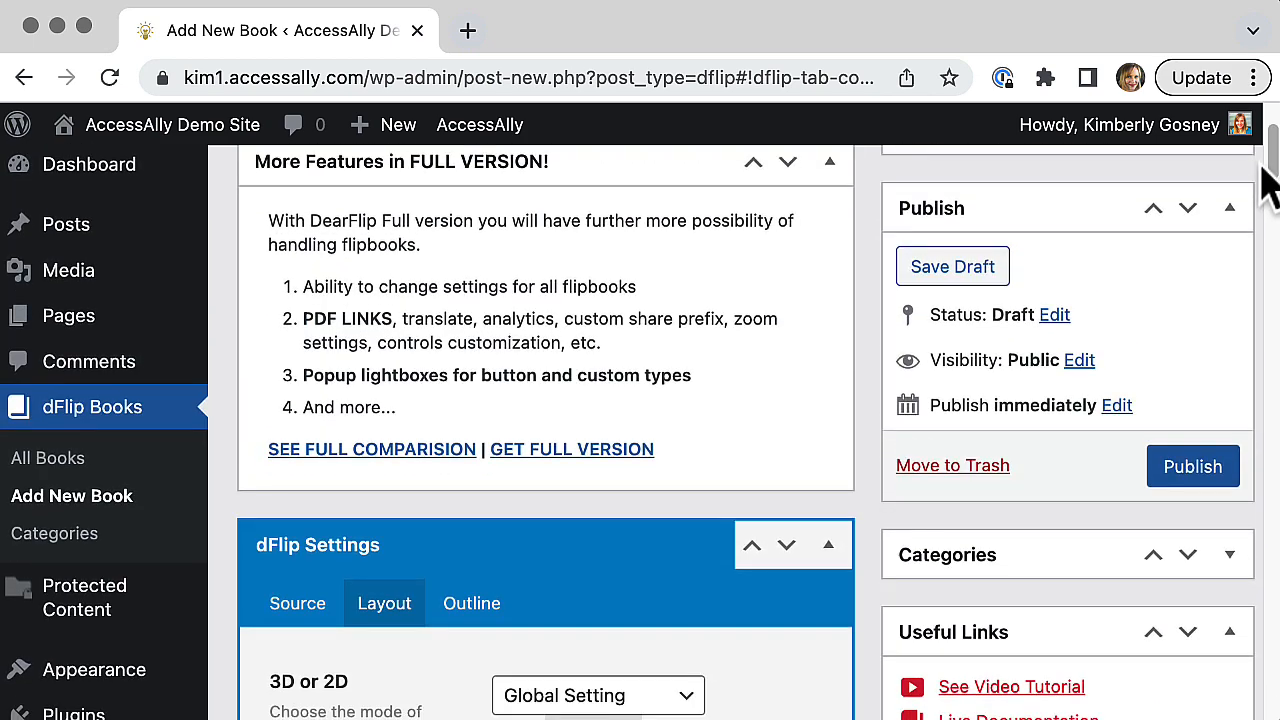
{"action": "left_click", "coordinate": [1215, 466]}
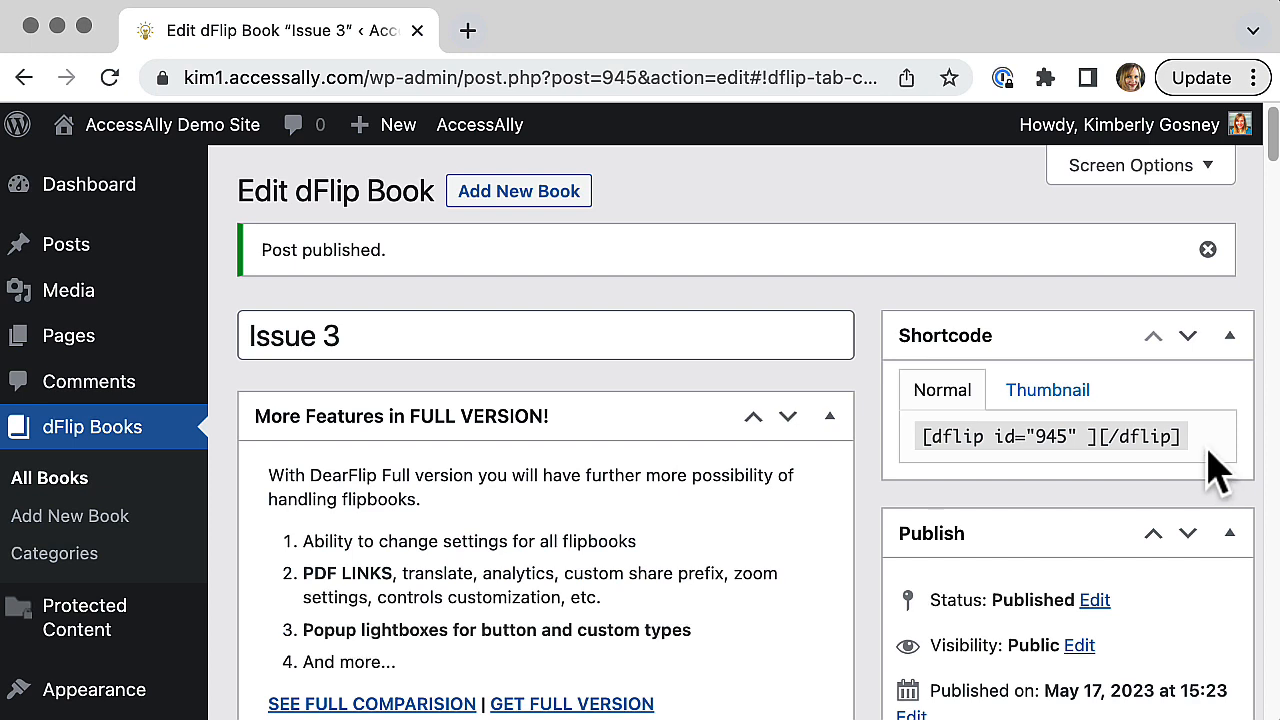
{"action": "left_click_drag", "start_coordinate": [1175, 436], "coordinate": [923, 436]}
{"action": "key", "text": "super+c"}
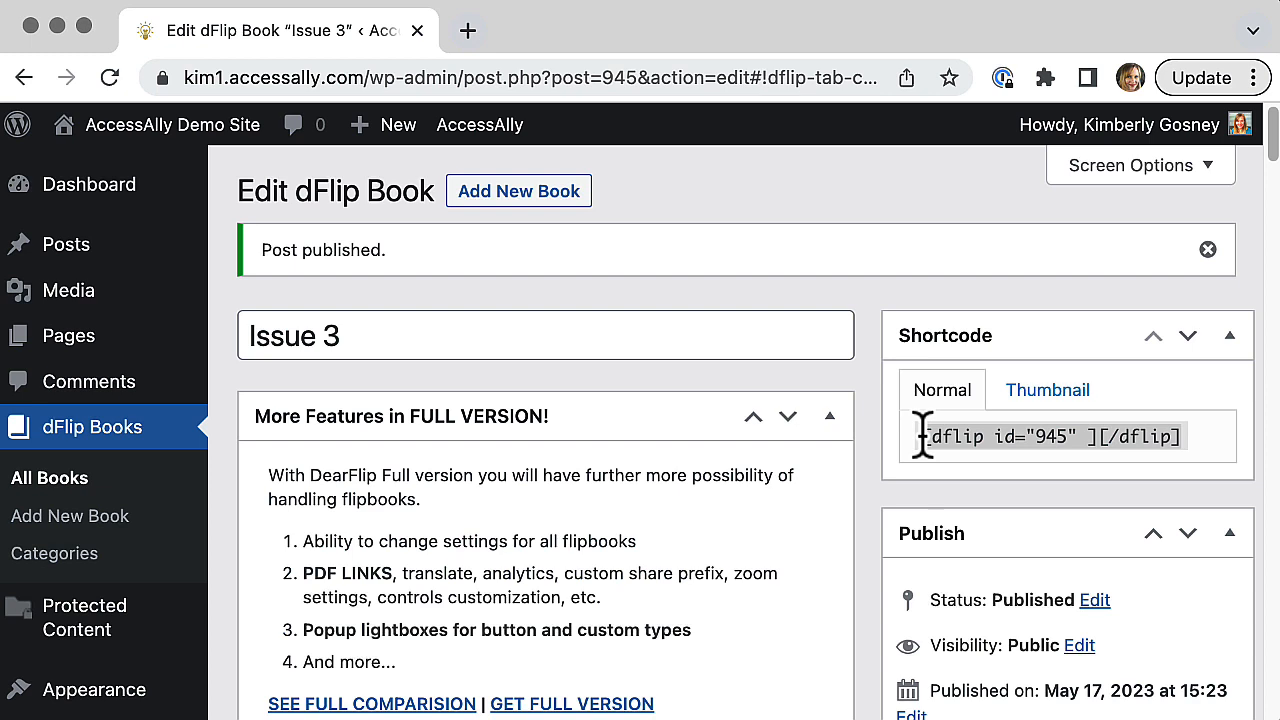
{"action": "left_click", "coordinate": [1040, 325]}
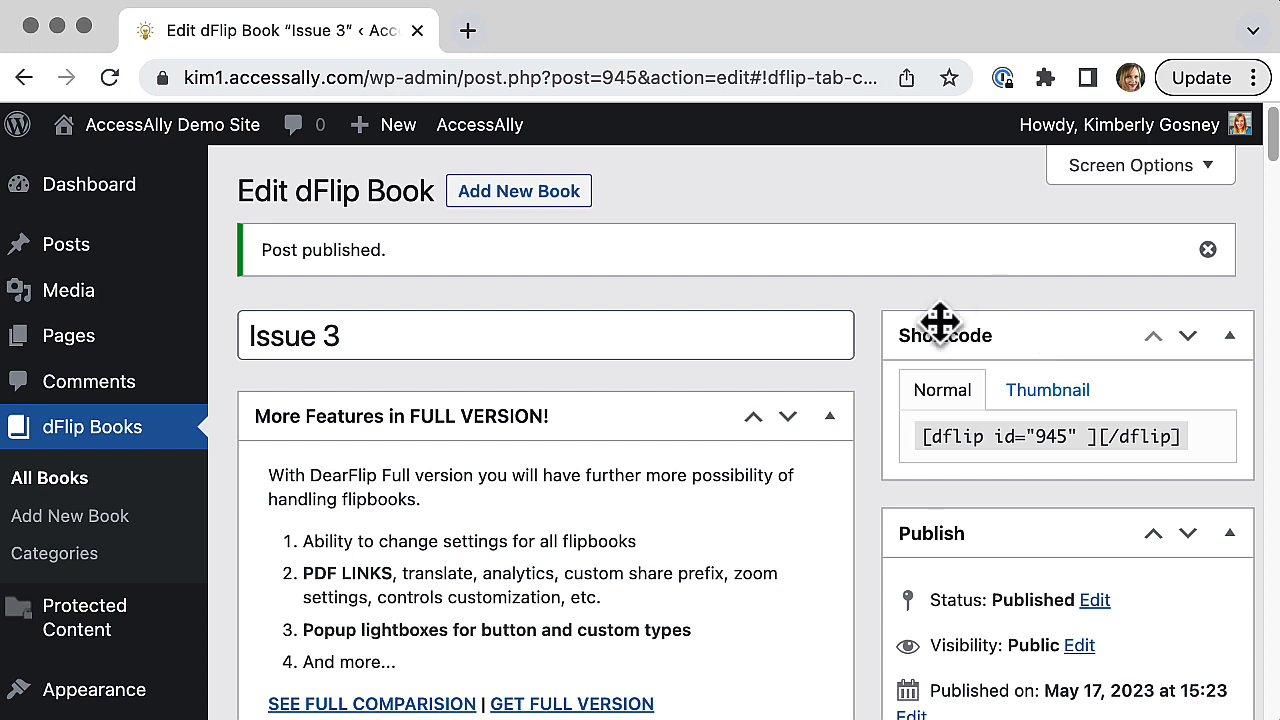
Step: Open the draft Issue 3 page from the Amazing Magazine offering's Issue 3 module for editing
{"action": "scroll", "coordinate": [226, 405], "scroll_direction": "down", "scroll_amount": 10}
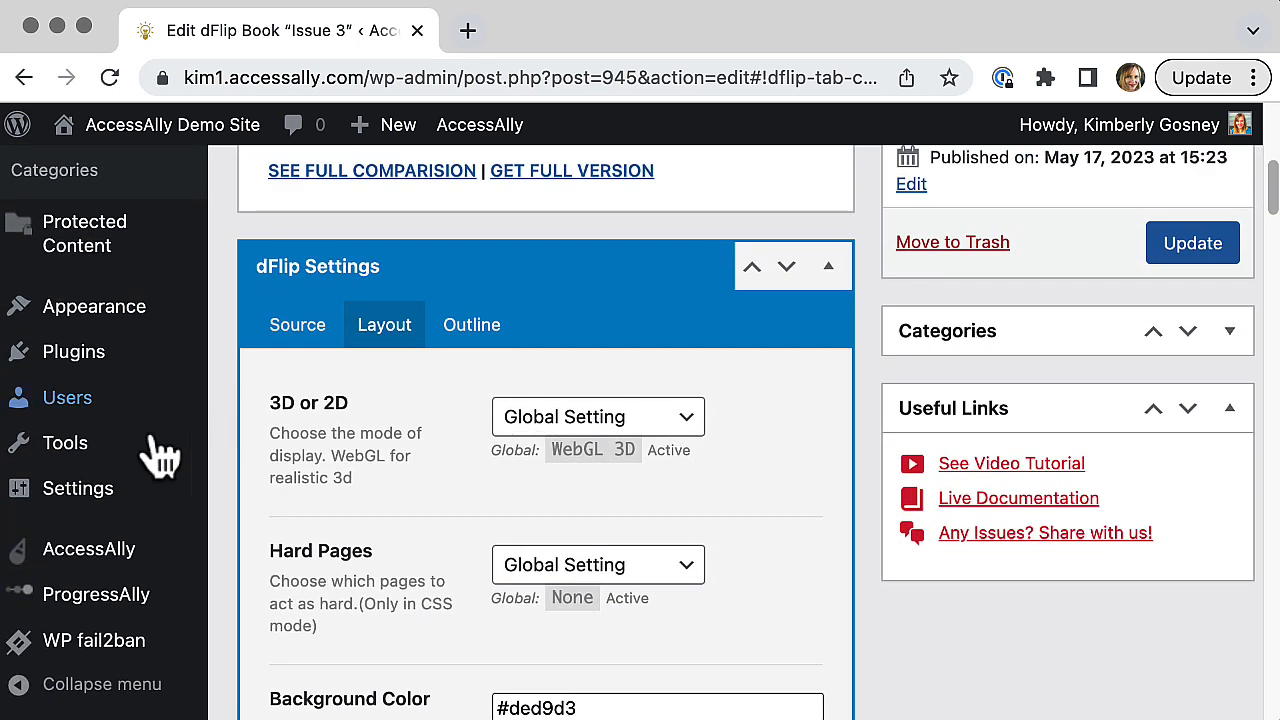
{"action": "mouse_move", "coordinate": [115, 565]}
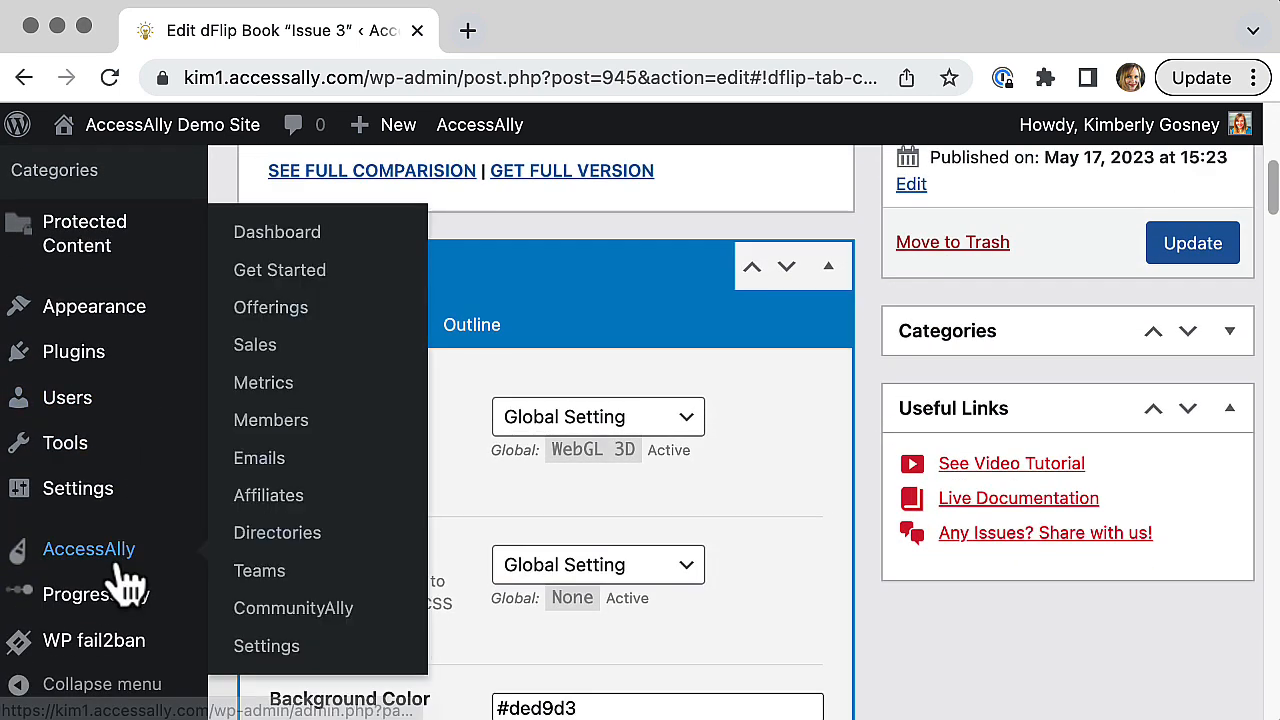
{"action": "left_click", "coordinate": [303, 327]}
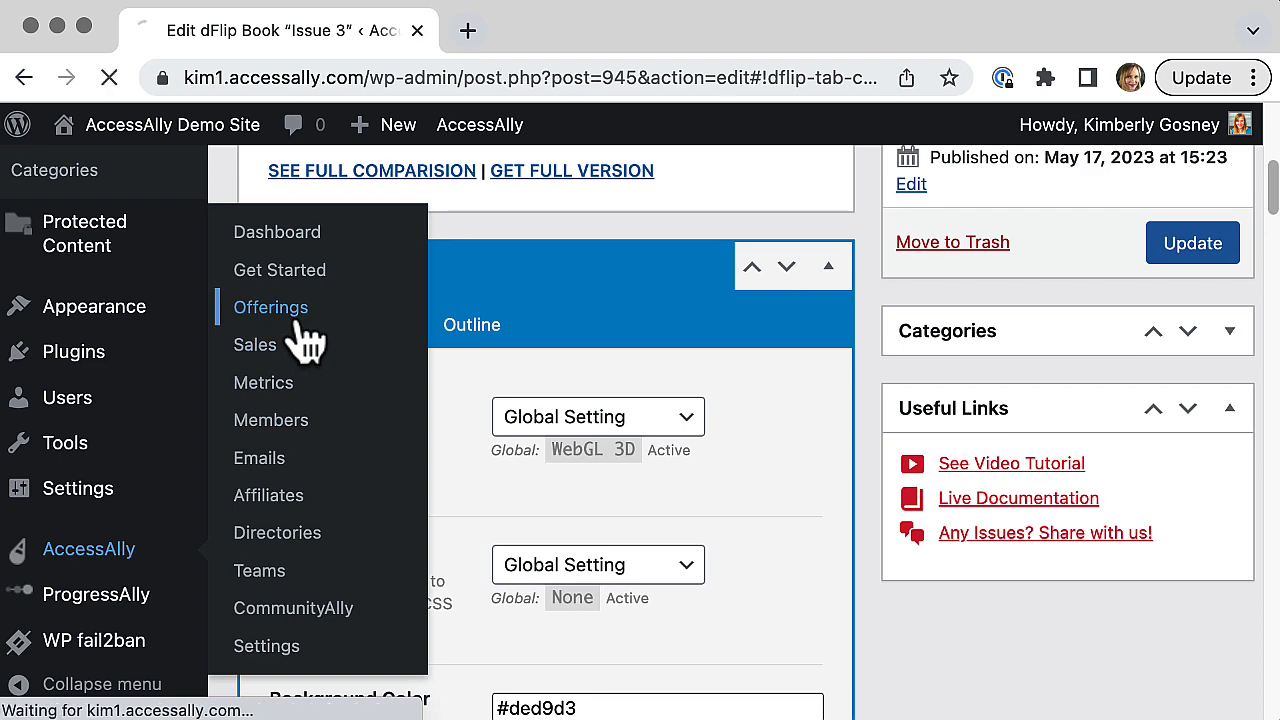
{"action": "left_click_drag", "start_coordinate": [1275, 228], "coordinate": [1268, 575]}
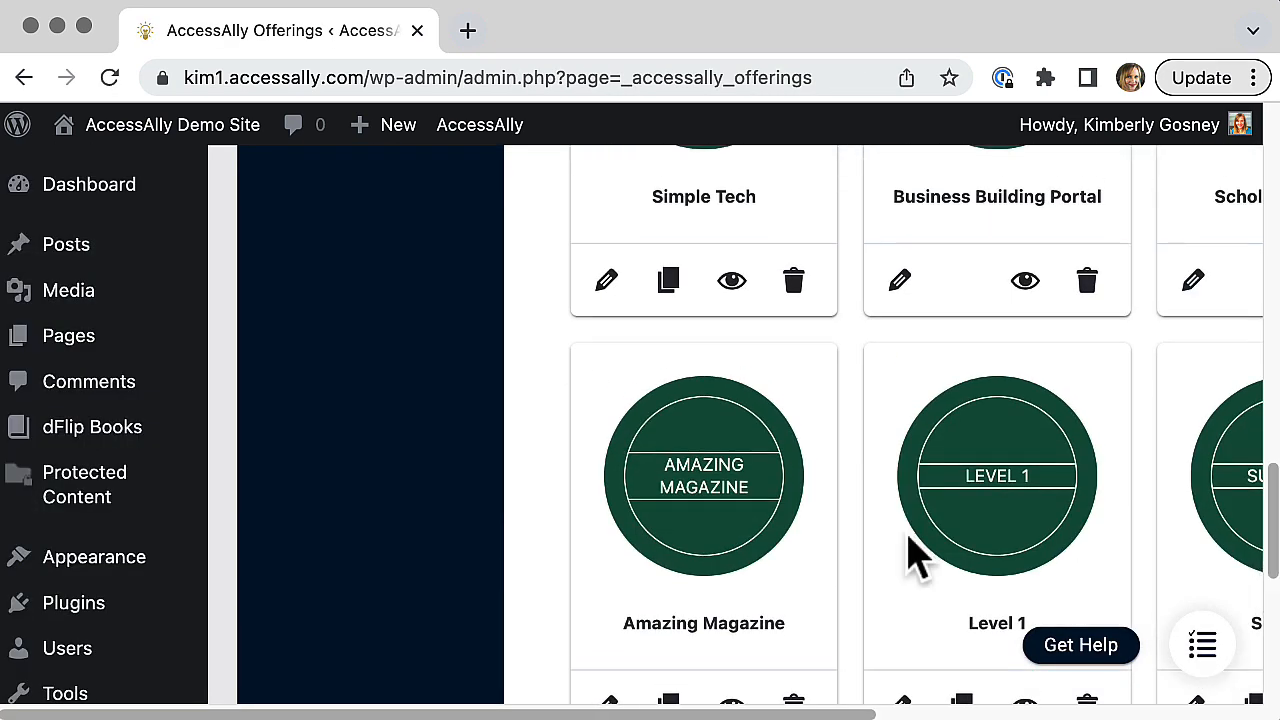
{"action": "left_click", "coordinate": [688, 533]}
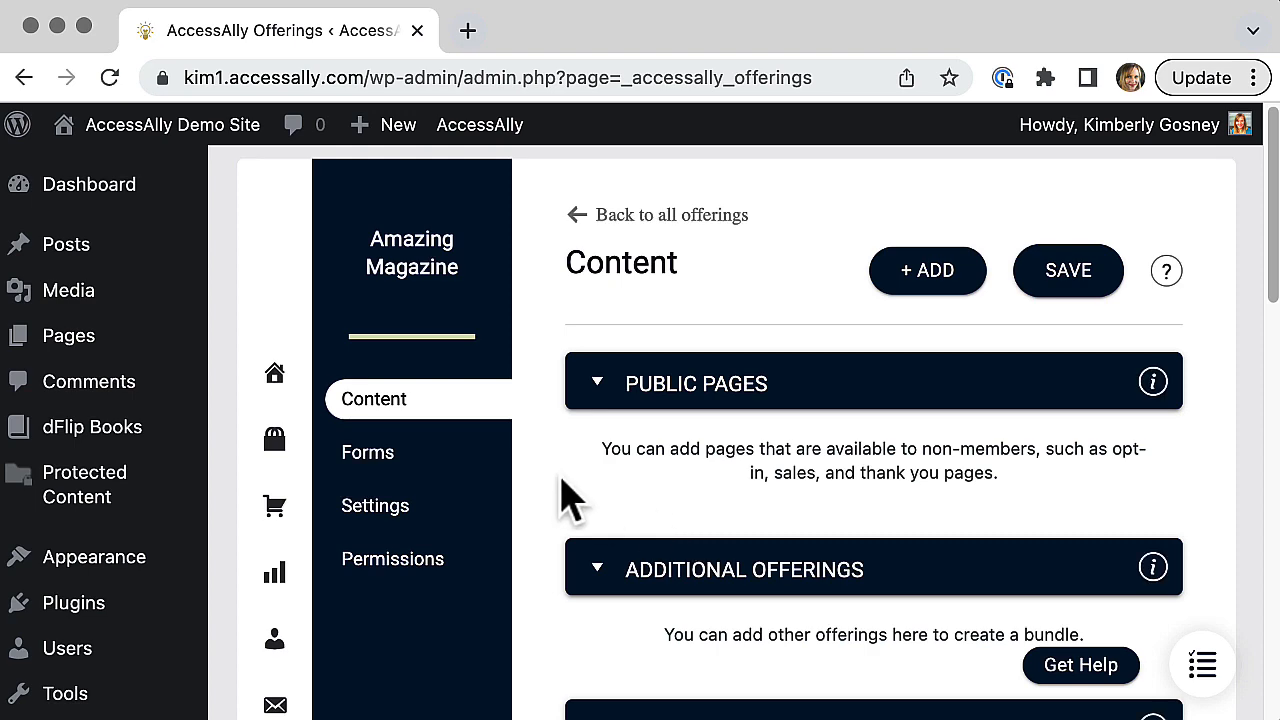
{"action": "scroll", "coordinate": [563, 497], "scroll_direction": "down", "scroll_amount": 10}
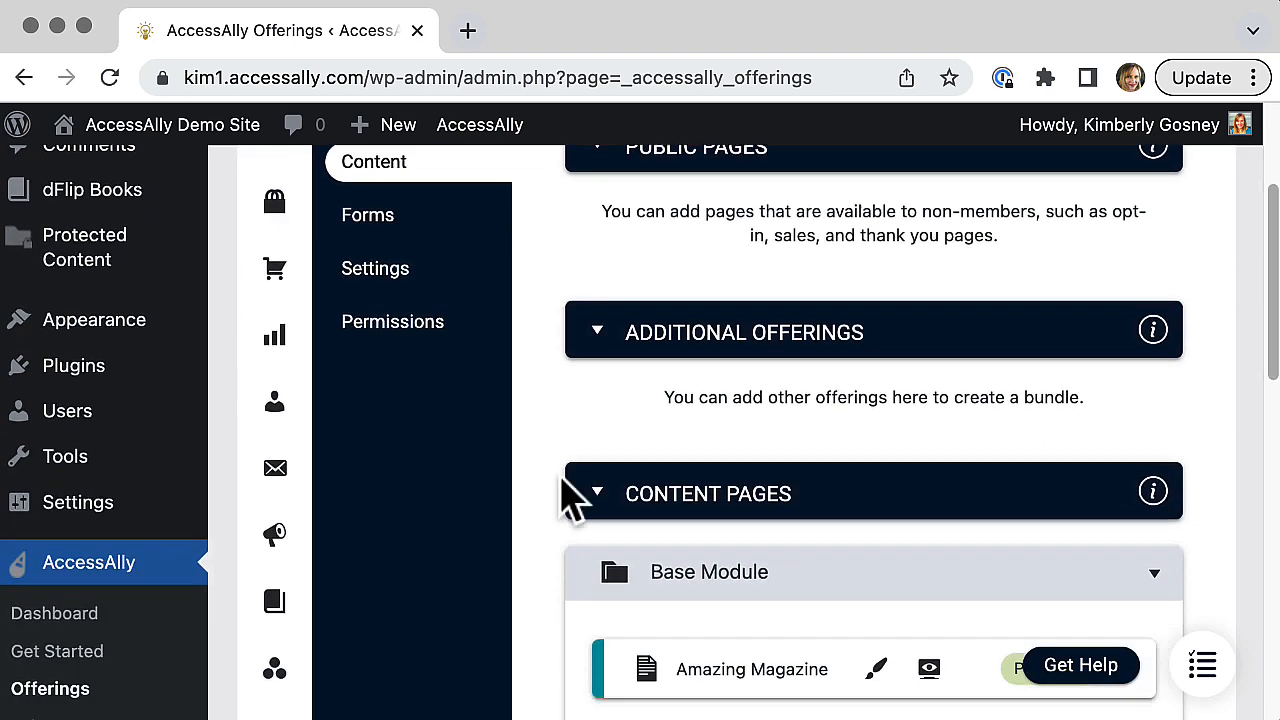
{"action": "scroll", "coordinate": [563, 497], "scroll_direction": "down", "scroll_amount": 5}
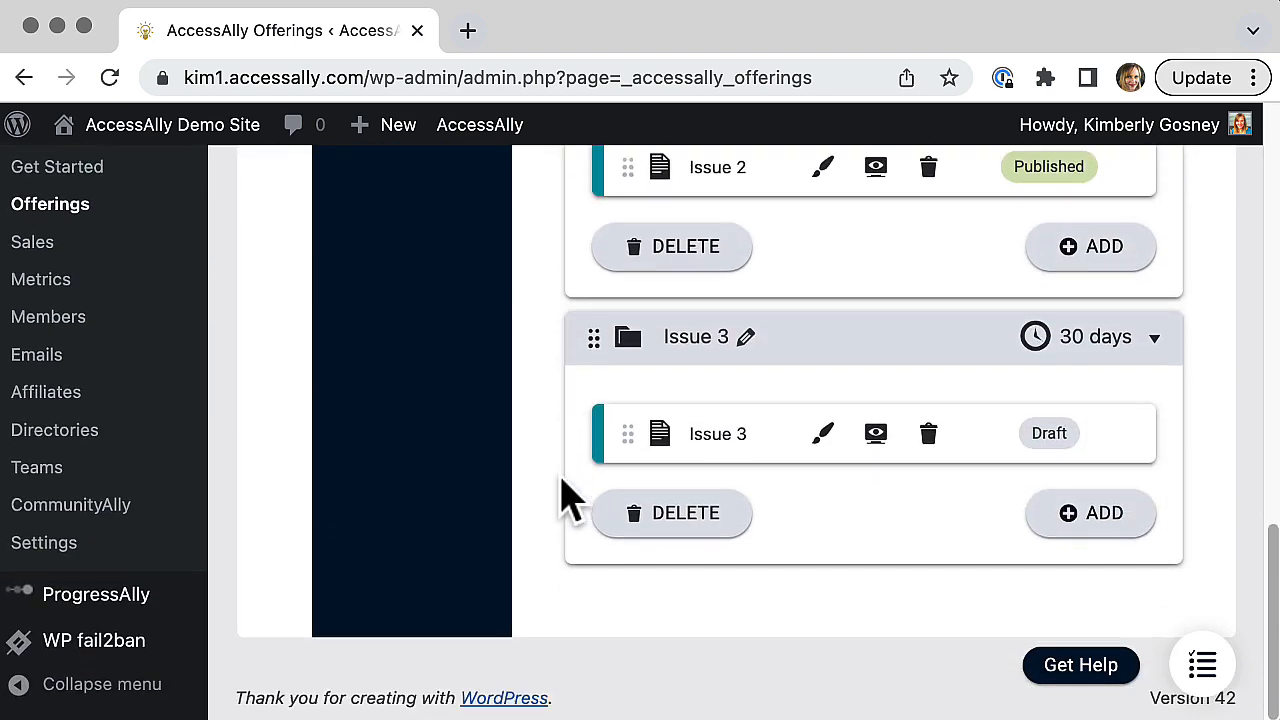
{"action": "left_click", "coordinate": [823, 437]}
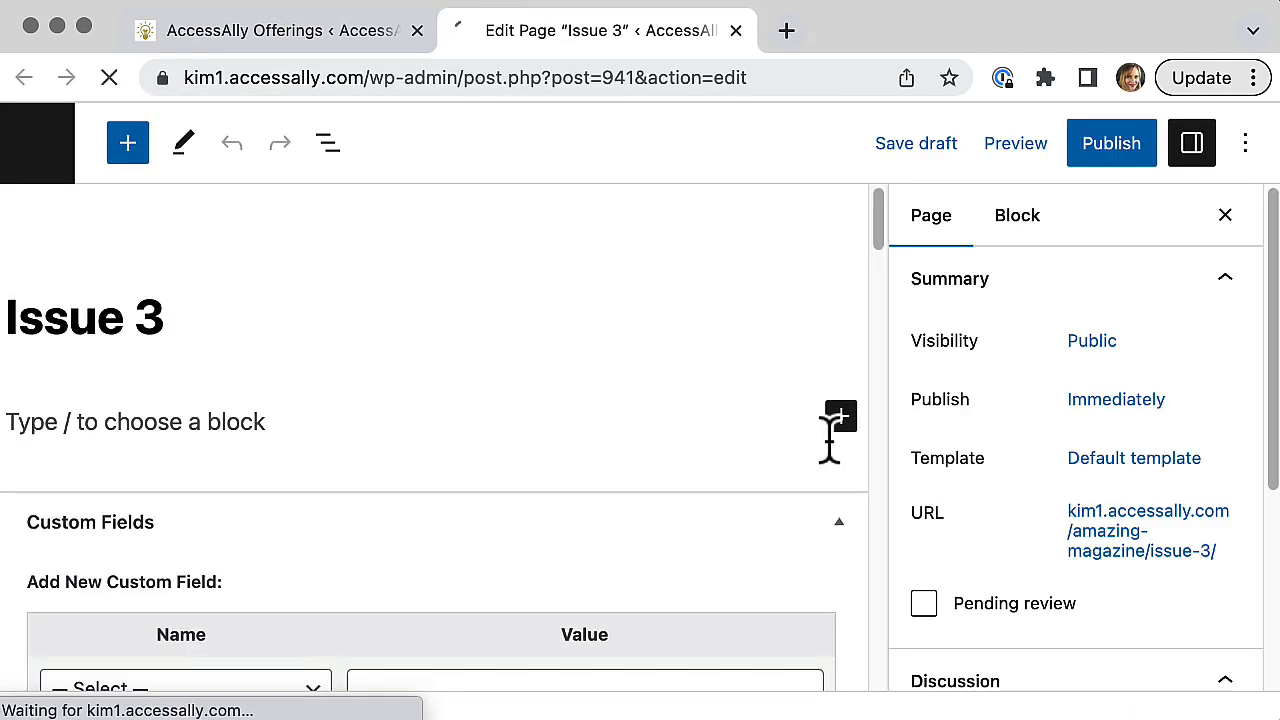
Step: Paste the copied shortcode [dflip id="945" ][/dflip] into the Issue 3 page body and publish the page
{"action": "left_click", "coordinate": [280, 425]}
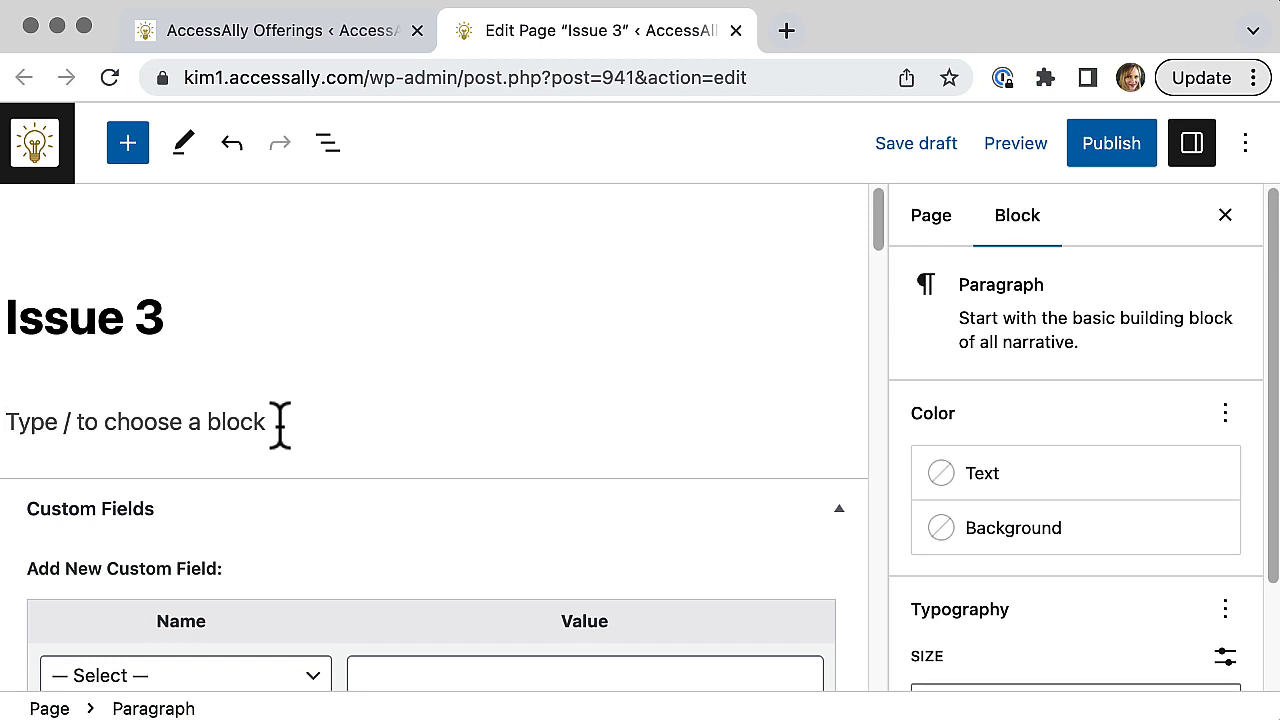
{"action": "key", "text": "super+v"}
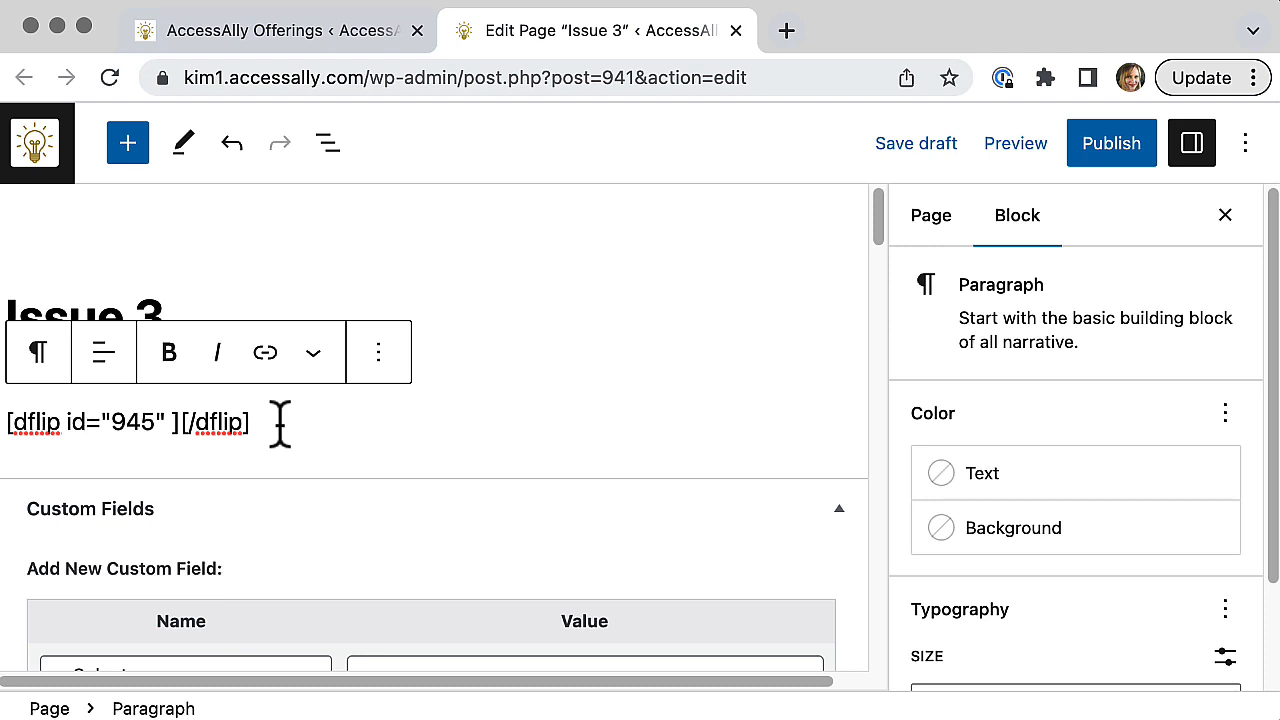
{"action": "left_click", "coordinate": [1106, 150]}
{"action": "left_click", "coordinate": [1022, 152]}
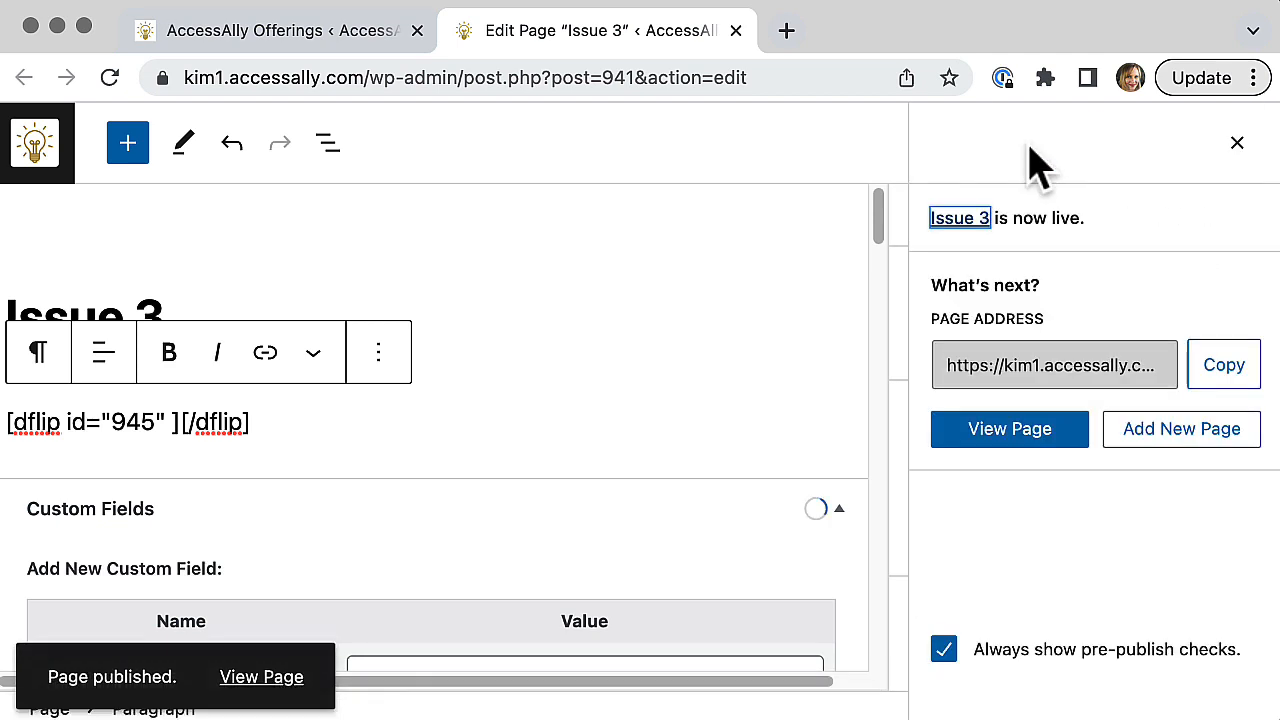
Step: View the live Issue 3 page and examine its embedded flipbook
{"action": "left_click", "coordinate": [994, 442]}
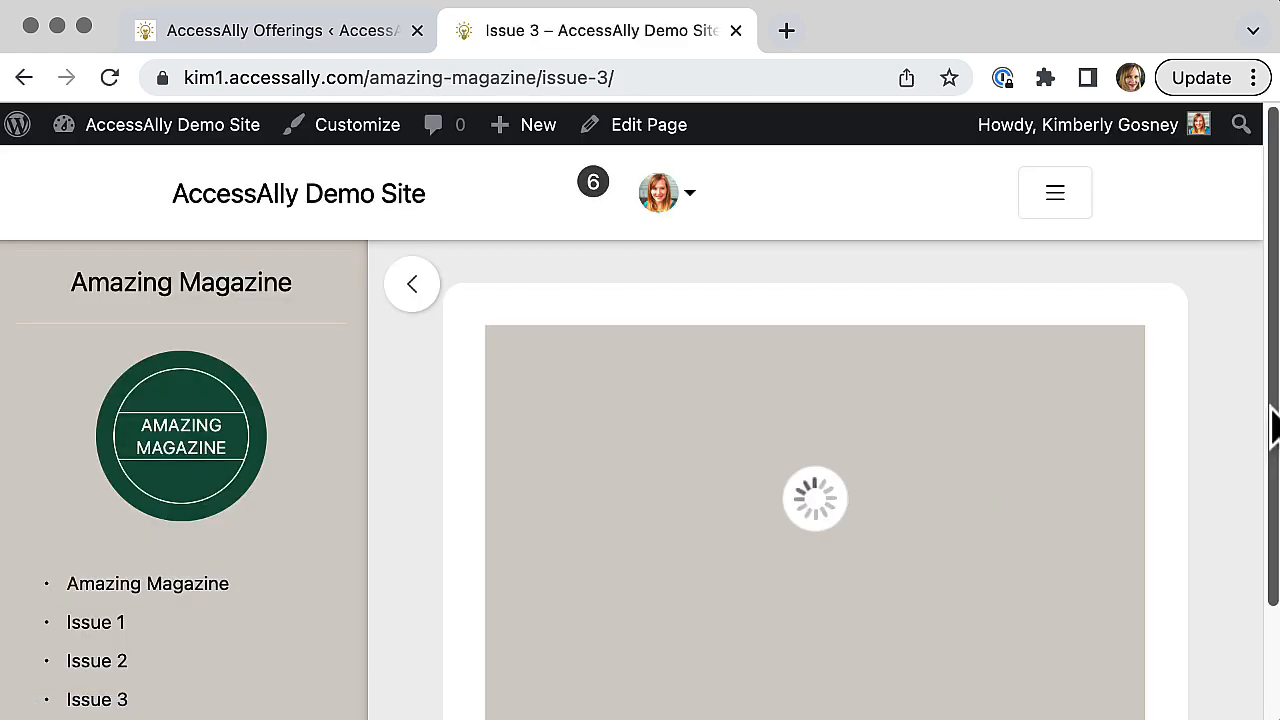
{"action": "left_click_drag", "start_coordinate": [1272, 425], "coordinate": [1272, 505]}
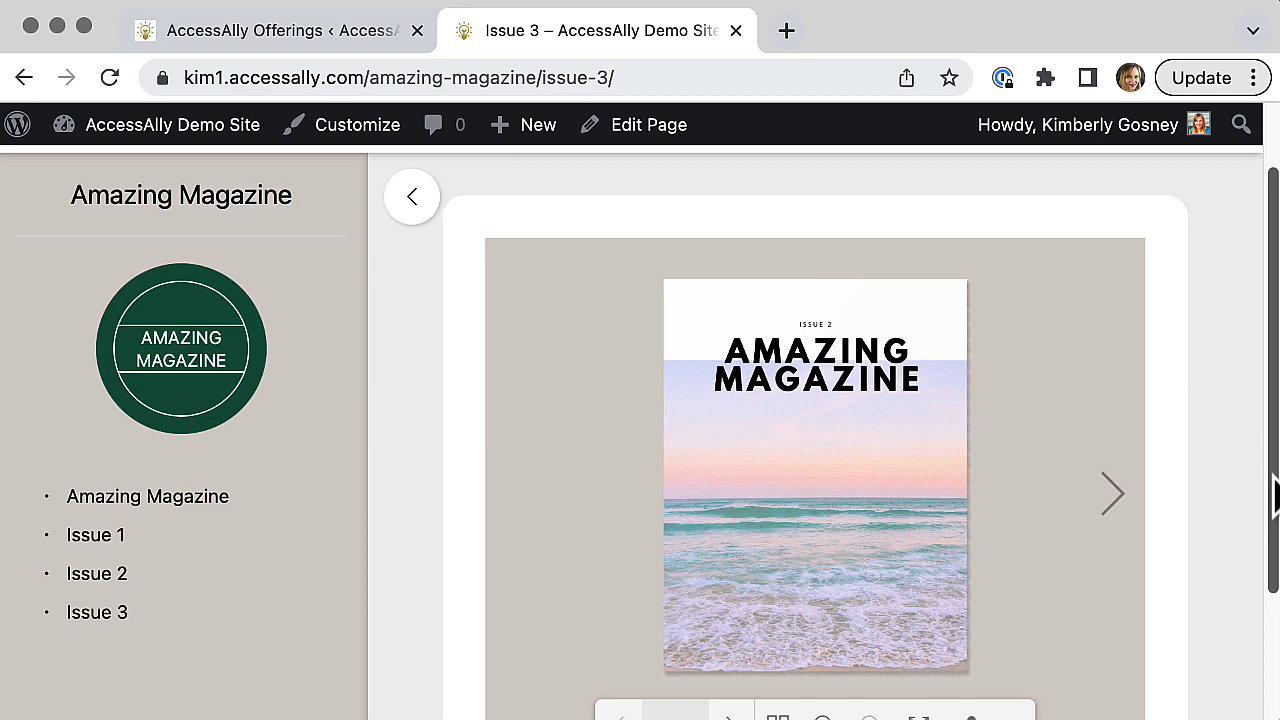
{"action": "left_click_drag", "start_coordinate": [1275, 497], "coordinate": [1275, 550]}
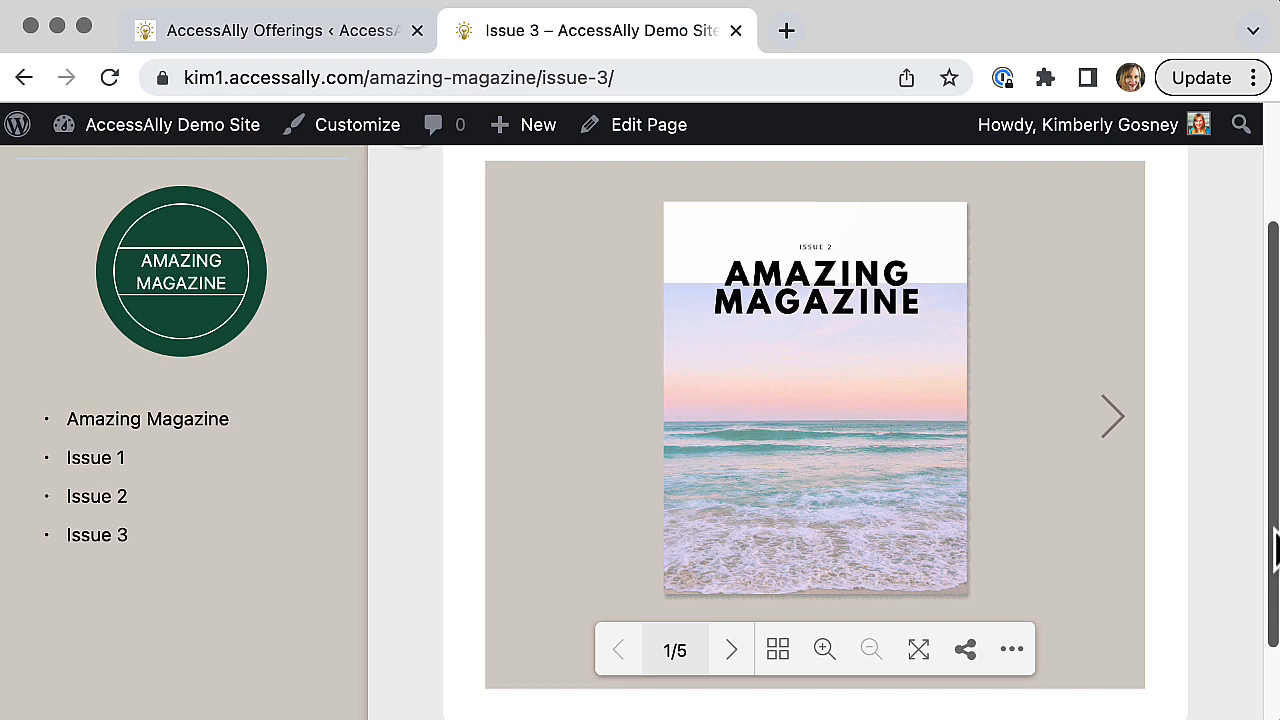
Step: Test the flipbook's PDF download link in an incognito window, then close that window and the flipbook's extra options
{"action": "left_click", "coordinate": [1012, 650]}
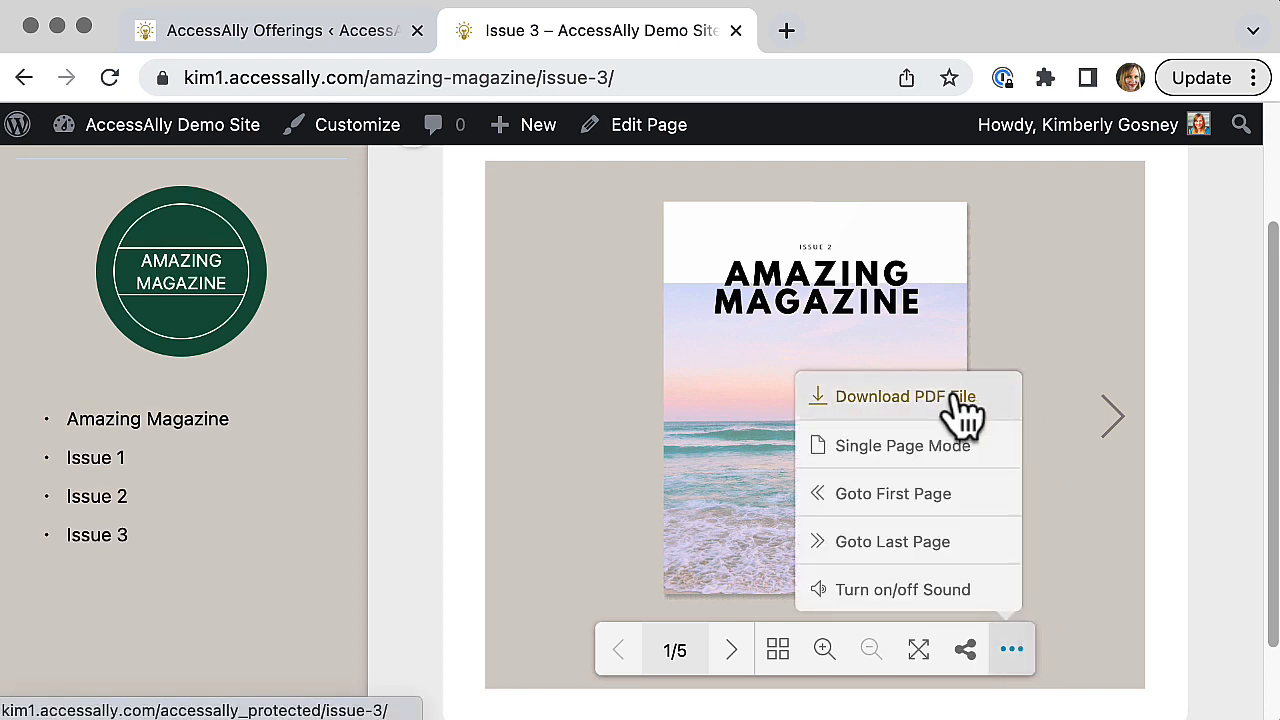
{"action": "right_click", "coordinate": [880, 420]}
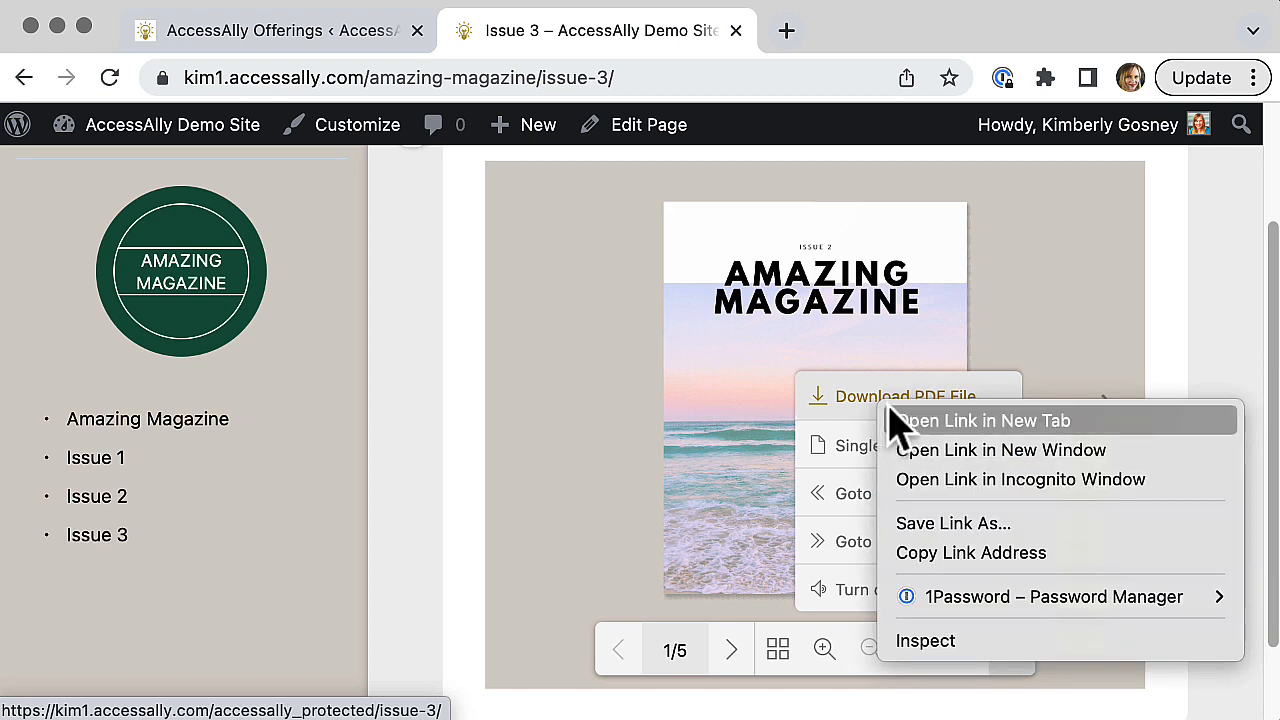
{"action": "left_click", "coordinate": [968, 487]}
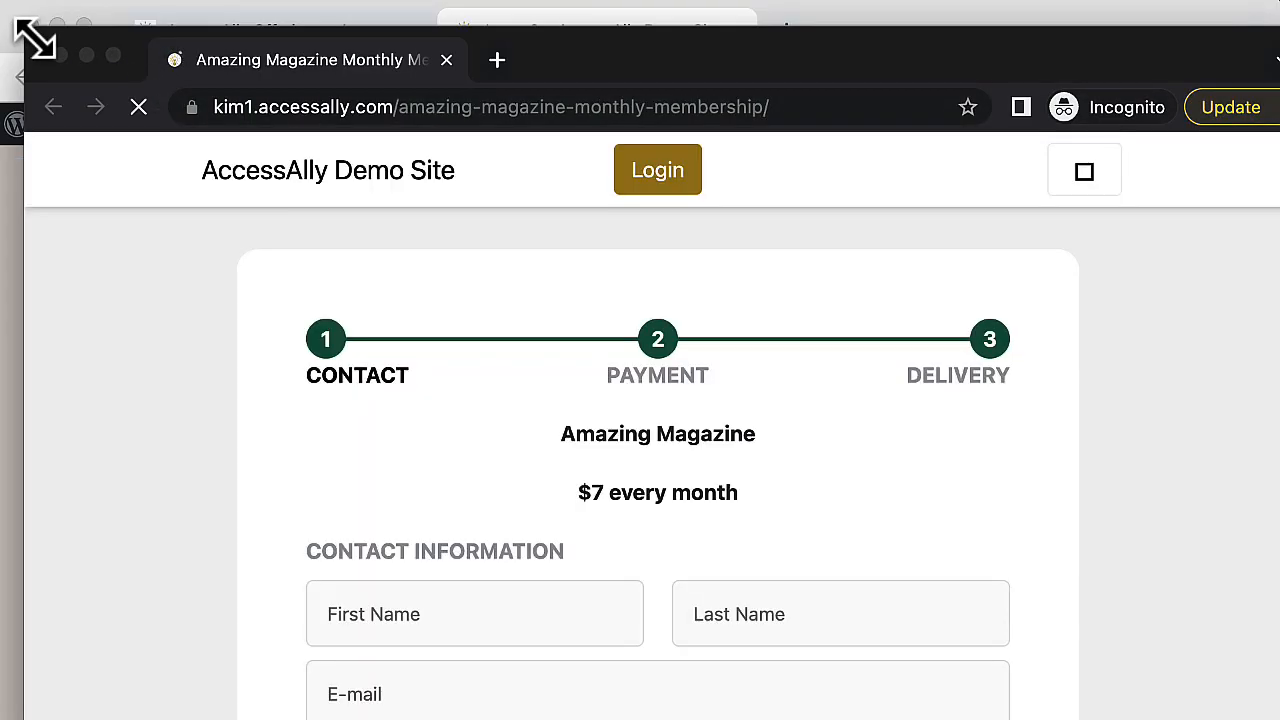
{"action": "left_click_drag", "start_coordinate": [26, 28], "coordinate": [12, 10]}
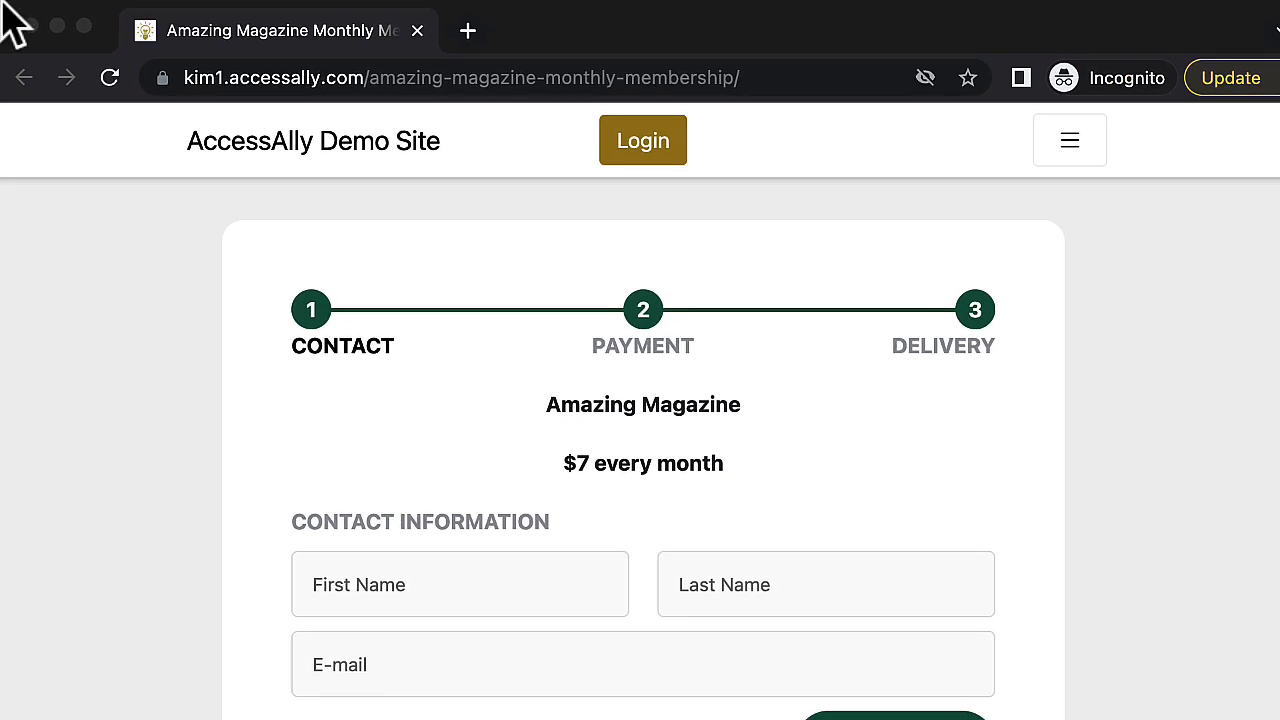
{"action": "left_click_drag", "start_coordinate": [1279, 718], "coordinate": [1270, 714]}
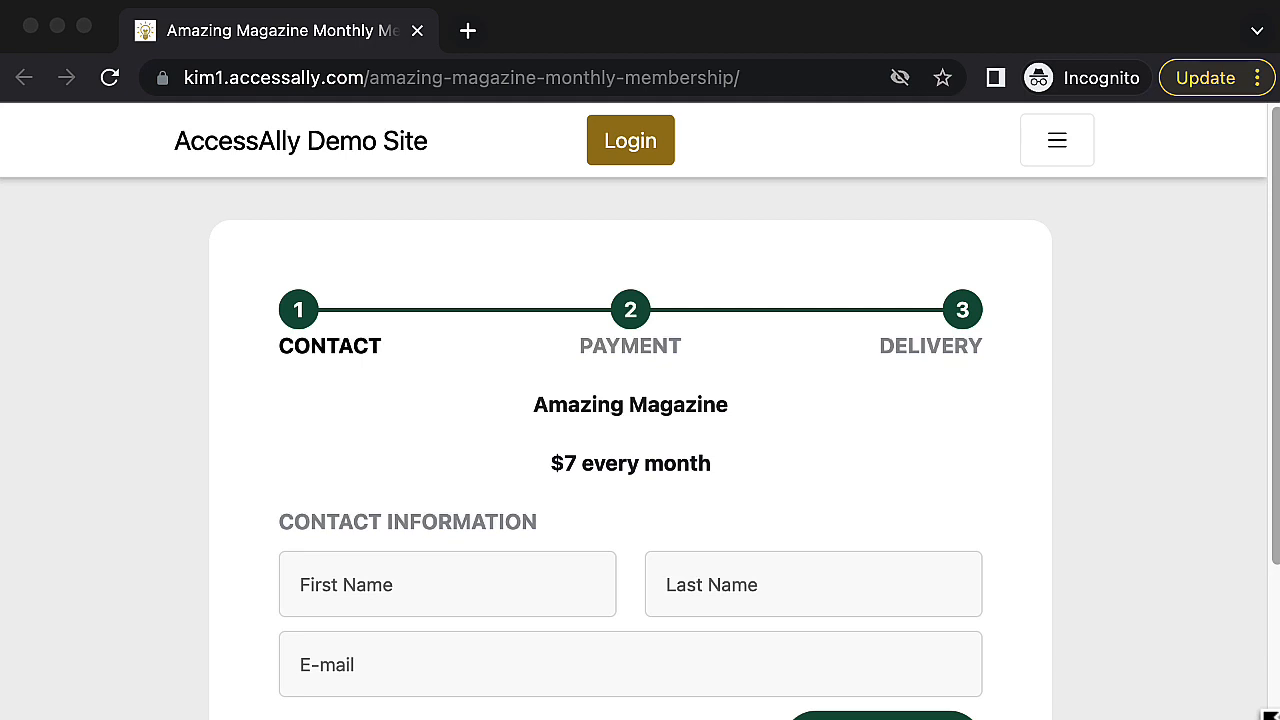
{"action": "left_click", "coordinate": [30, 25]}
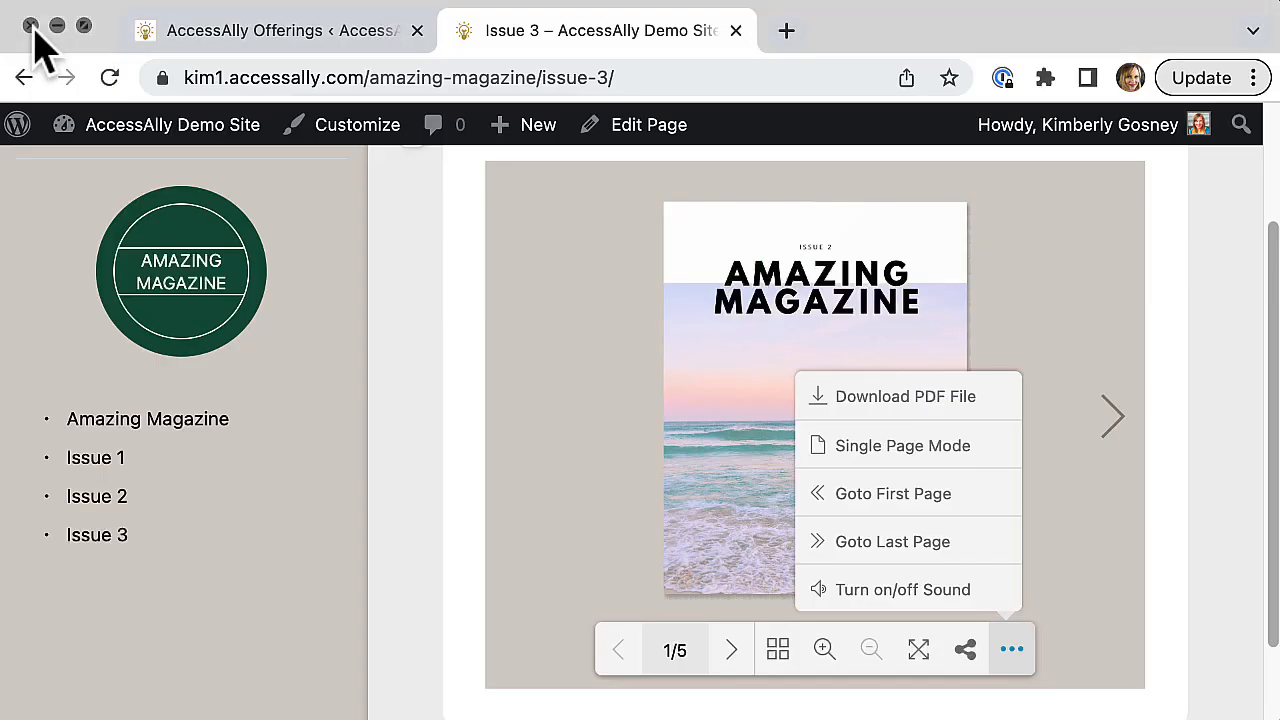
{"action": "left_click", "coordinate": [1156, 606]}
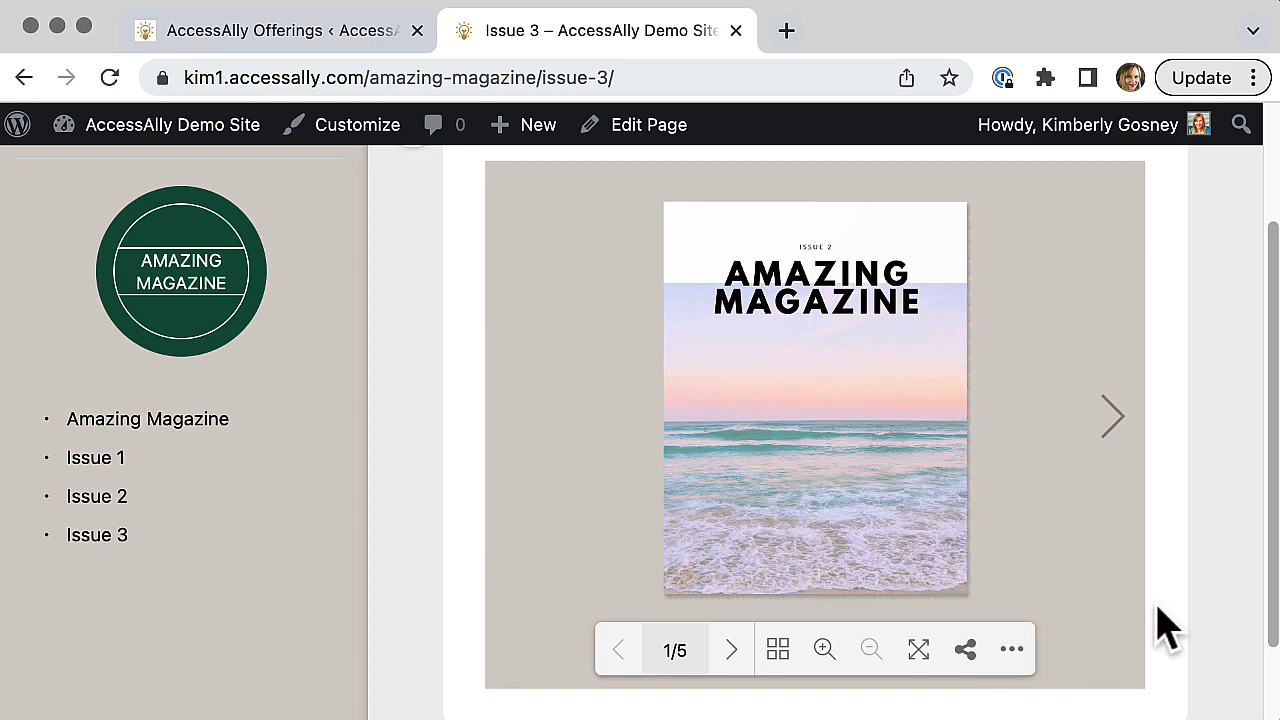
Step: Flip through the Issue 3 flipbook to its last spread, and page back to the front cover
{"action": "left_click", "coordinate": [1112, 420]}
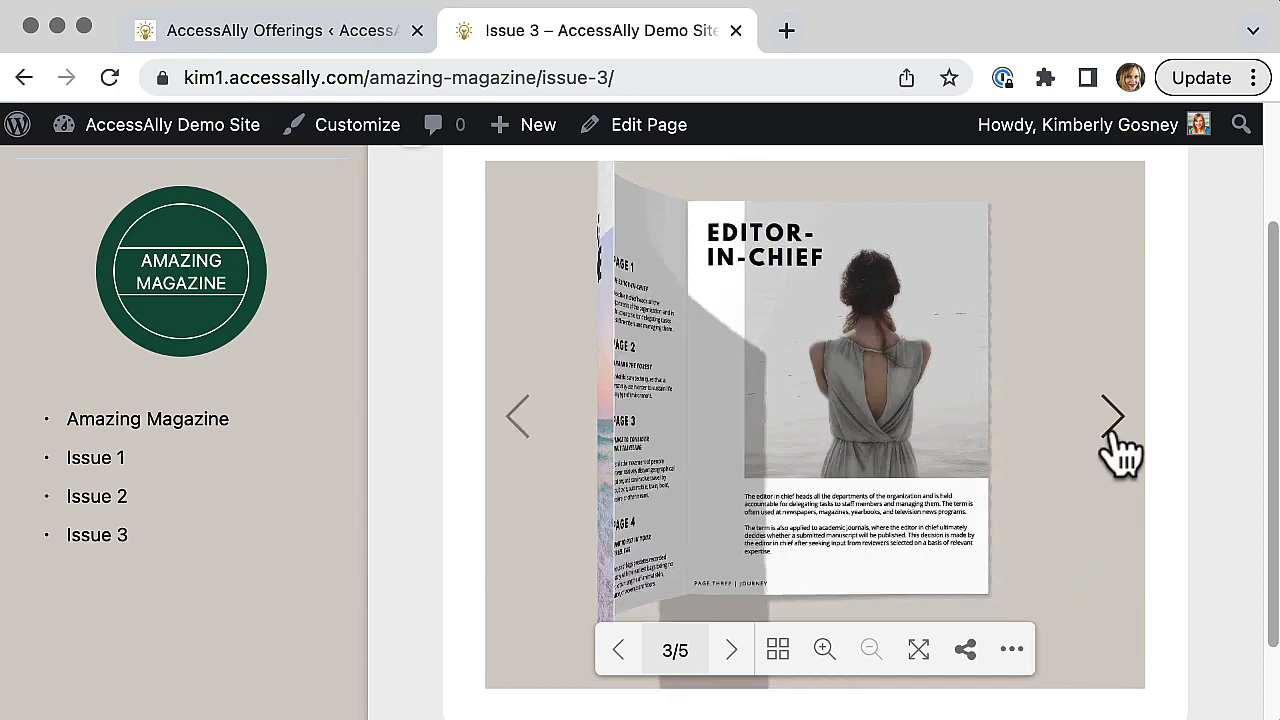
{"action": "left_click", "coordinate": [1112, 420]}
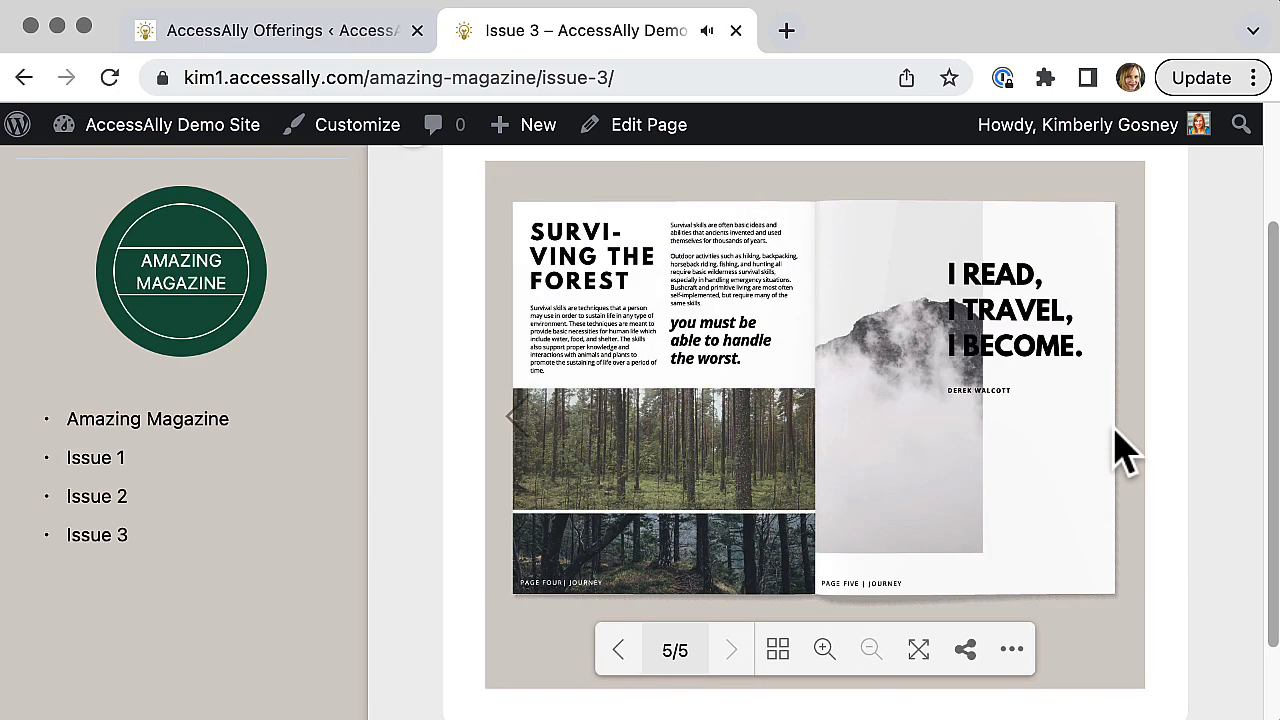
{"action": "left_click", "coordinate": [517, 428]}
{"action": "left_click", "coordinate": [517, 428]}
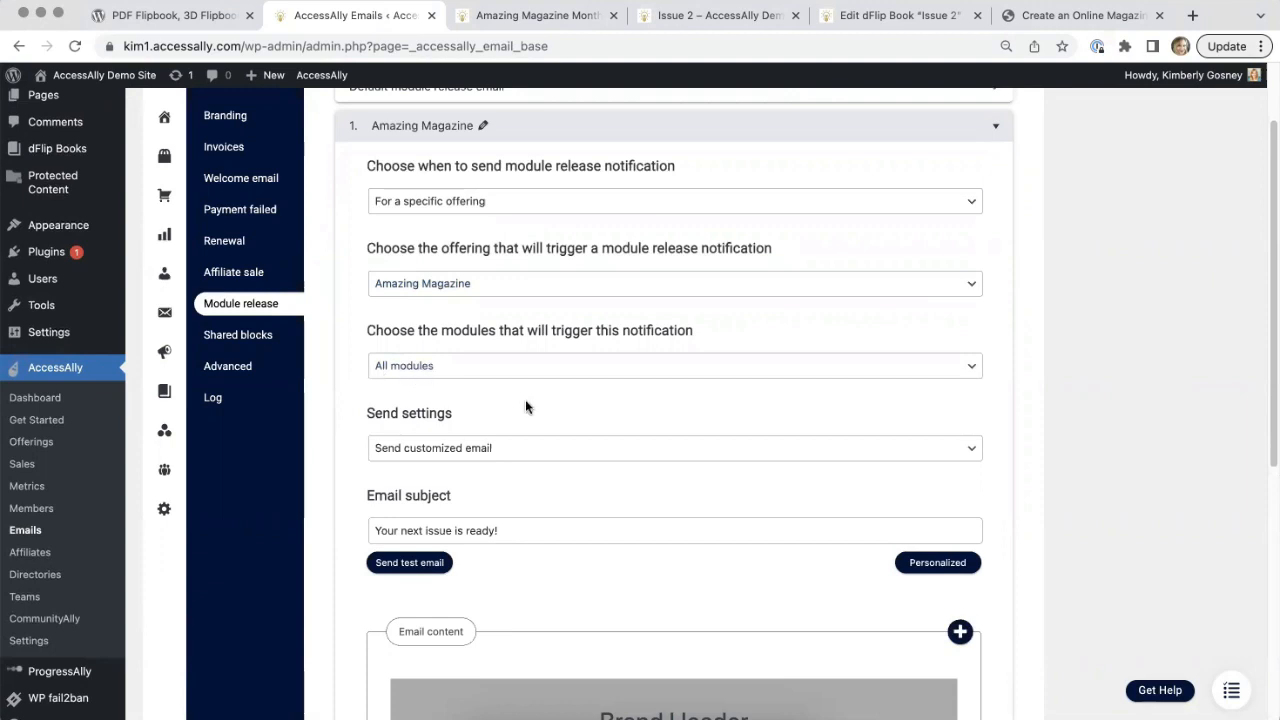
Step: Review the Amazing Magazine module release email's settings and content, and open its body text block to read the message
{"action": "scroll", "coordinate": [1043, 428], "scroll_direction": "down", "scroll_amount": 5}
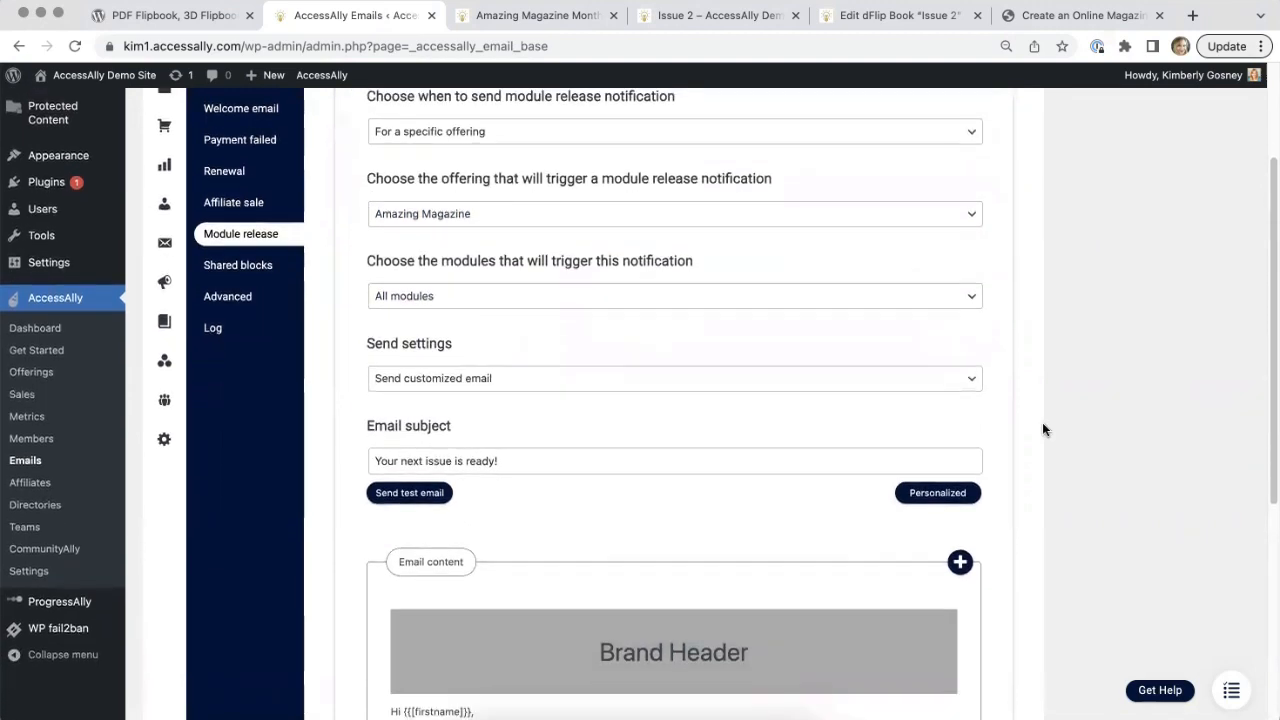
{"action": "scroll", "coordinate": [1043, 429], "scroll_direction": "down", "scroll_amount": 3}
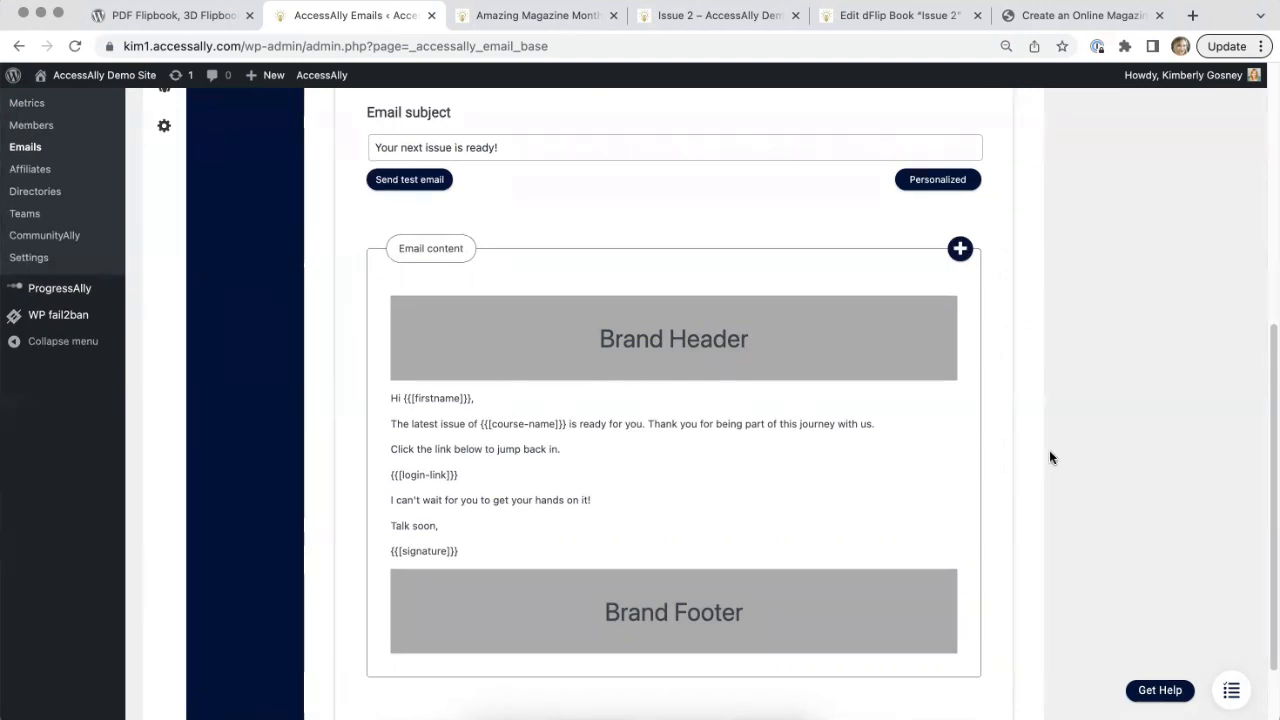
{"action": "scroll", "coordinate": [1049, 455], "scroll_direction": "down", "scroll_amount": 1}
{"action": "scroll", "coordinate": [1049, 457], "scroll_direction": "down", "scroll_amount": 2}
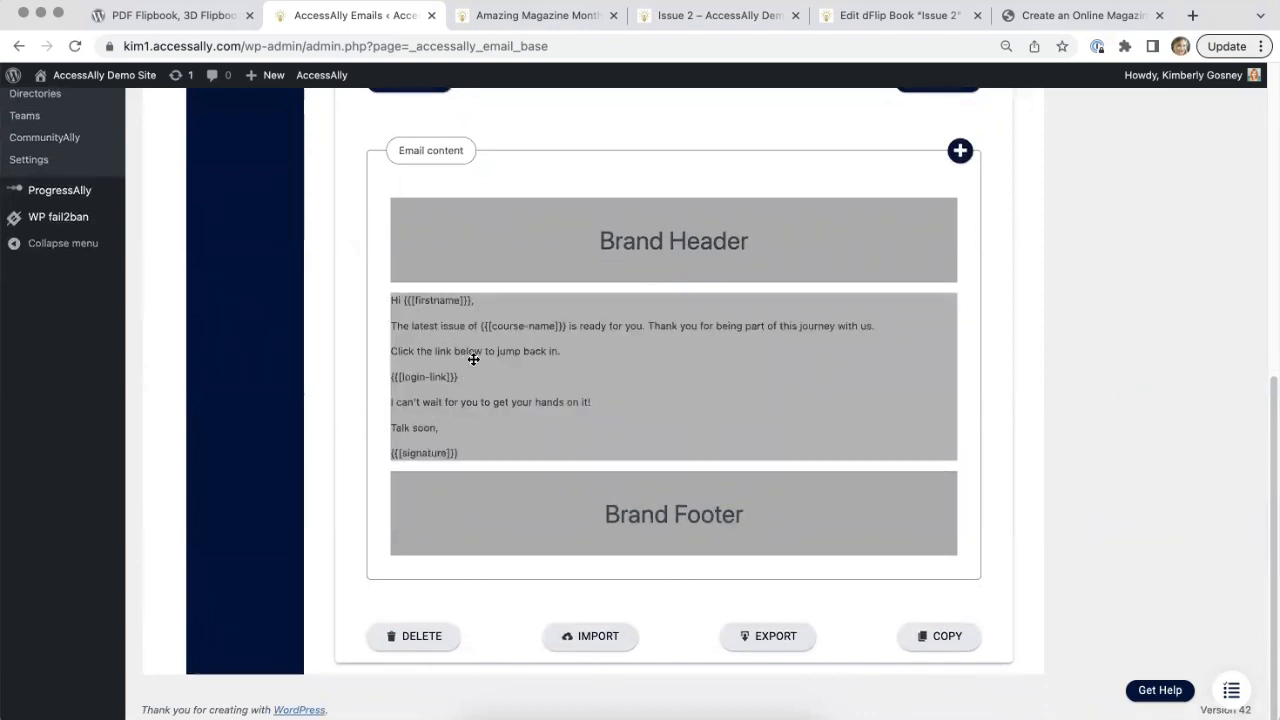
{"action": "left_click", "coordinate": [473, 362]}
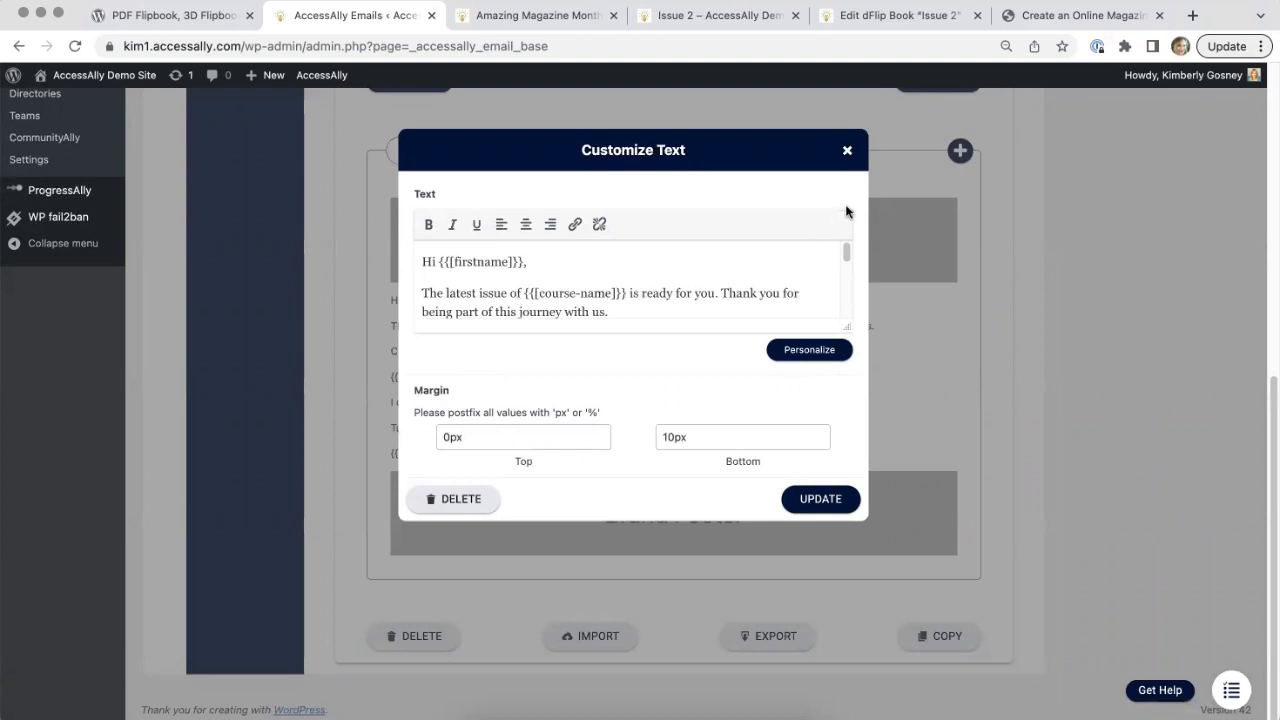
{"action": "left_click_drag", "start_coordinate": [847, 246], "coordinate": [846, 286]}
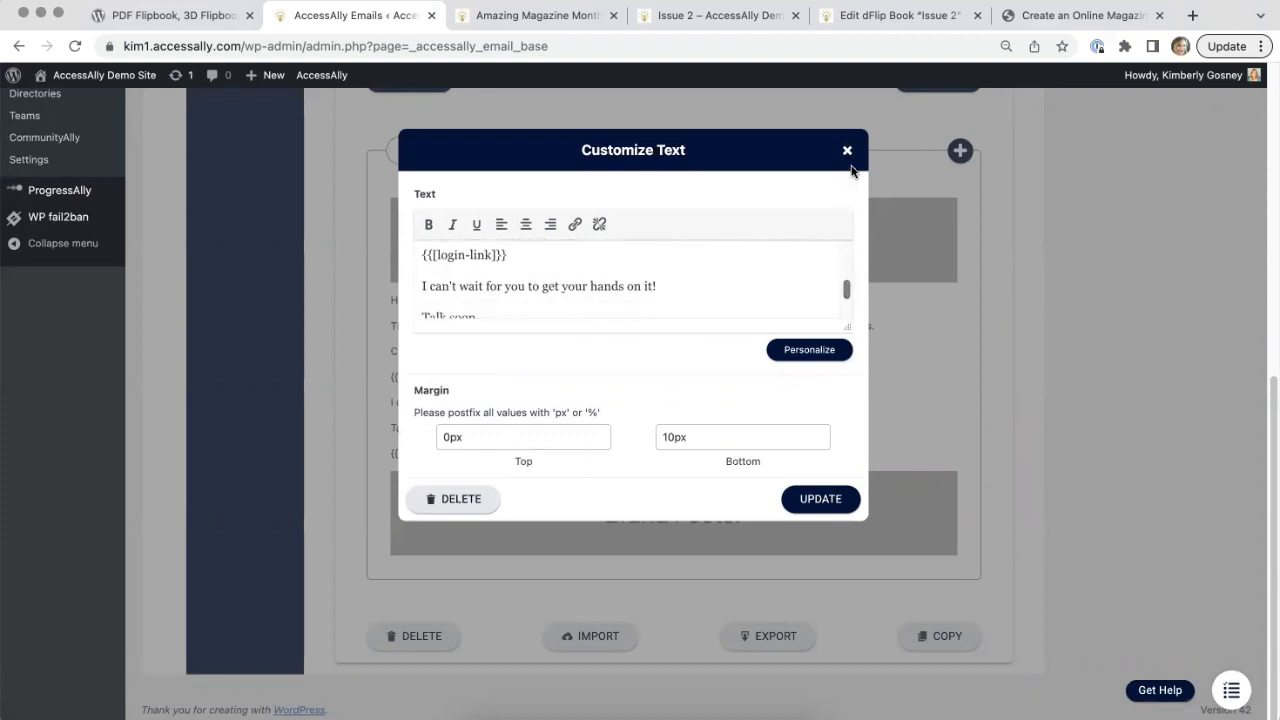